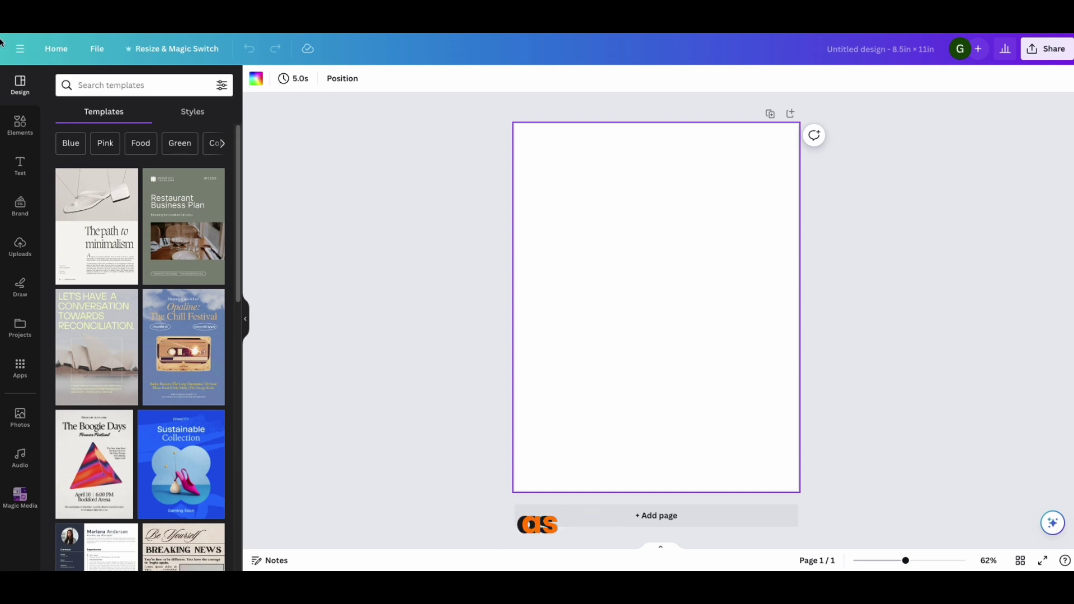
# Step: Search the elements for "SHARK OUTLINE" and show all matching graphics
pyautogui.click(17, 127)
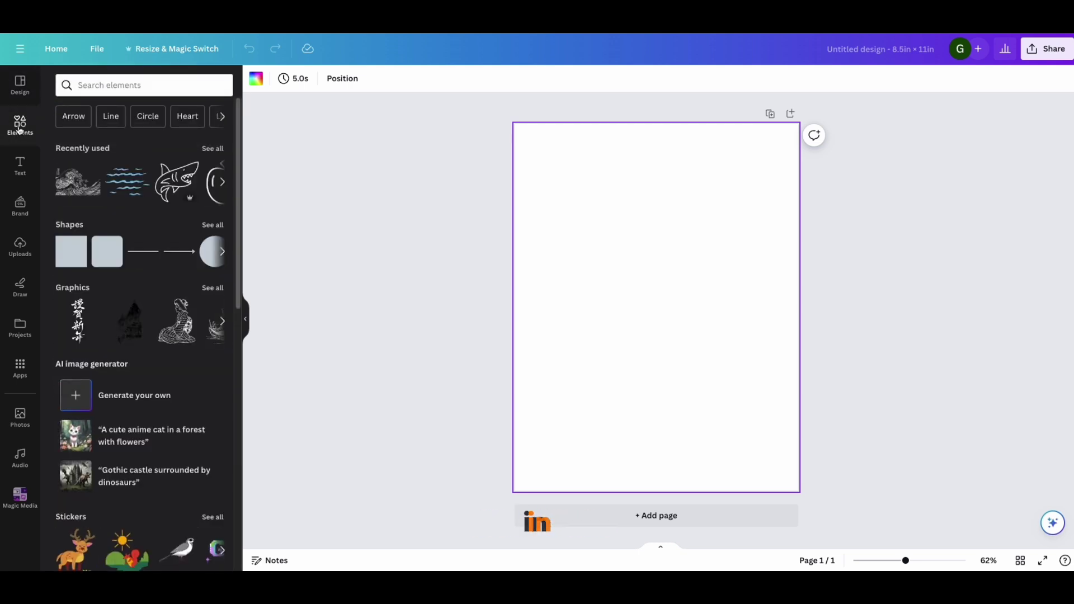
pyautogui.click(122, 86)
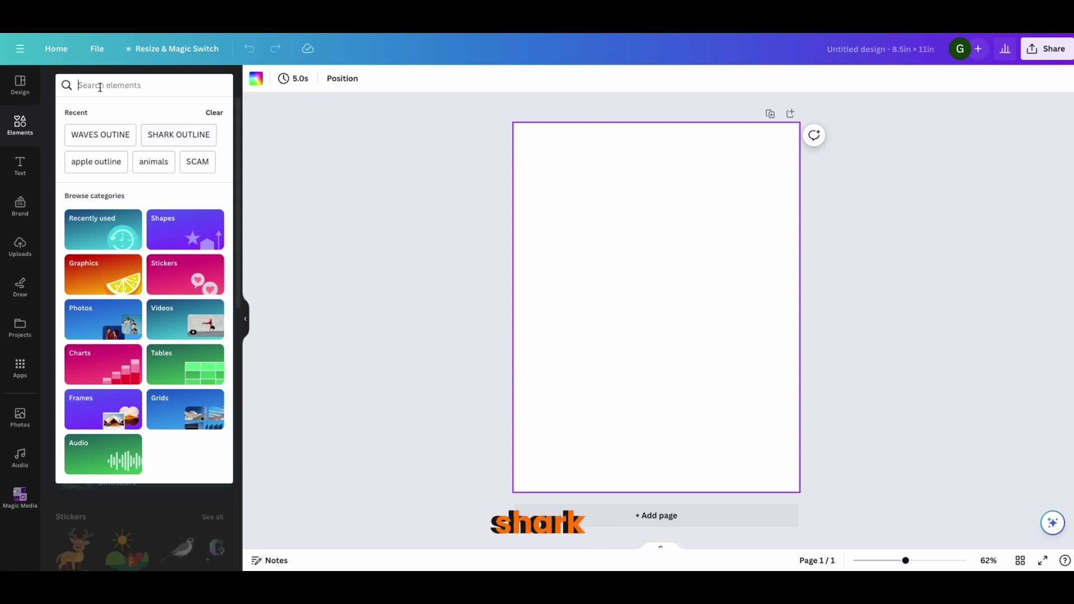
pyautogui.click(163, 132)
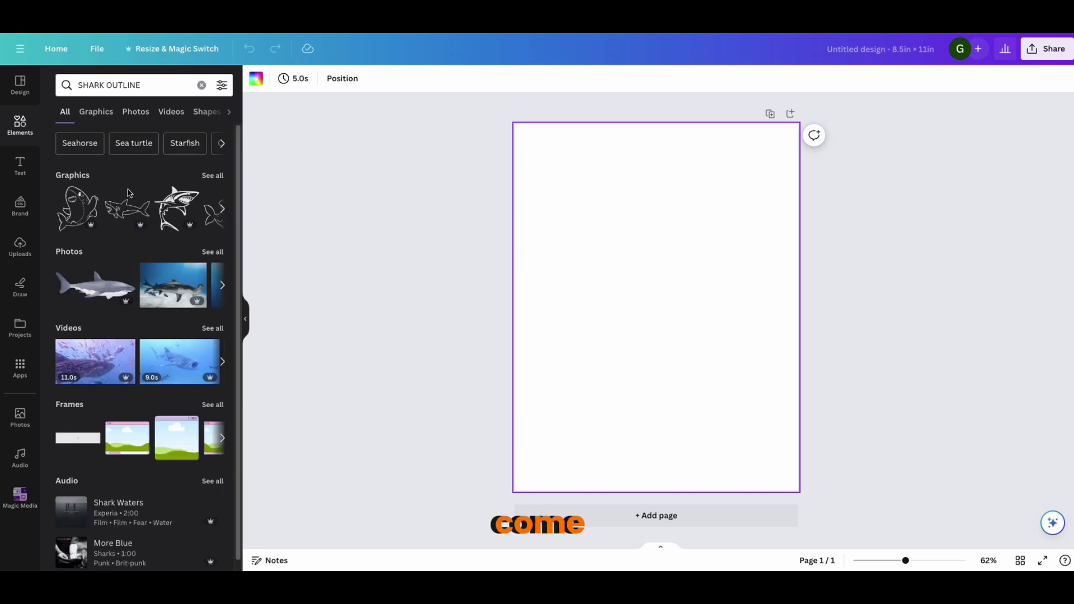
pyautogui.click(212, 177)
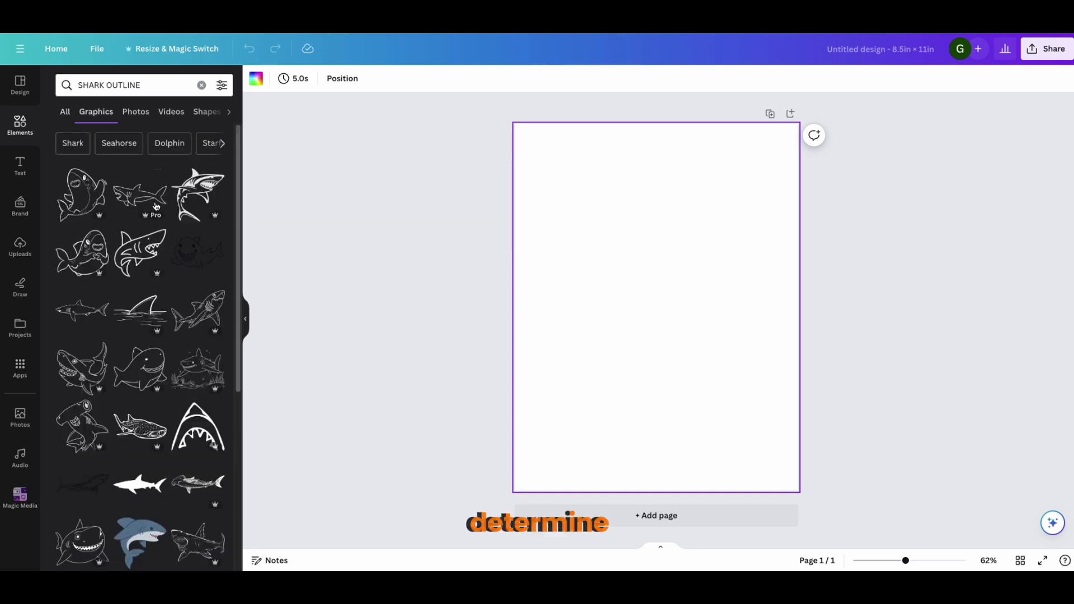
# Step: Add the shark fin with waves graphic and enlarge it to span the page width along the bottom edge
pyautogui.click(137, 323)
pyautogui.moveTo(712, 338); pyautogui.dragTo(786, 460)
pyautogui.moveTo(710, 375); pyautogui.dragTo(697, 460)
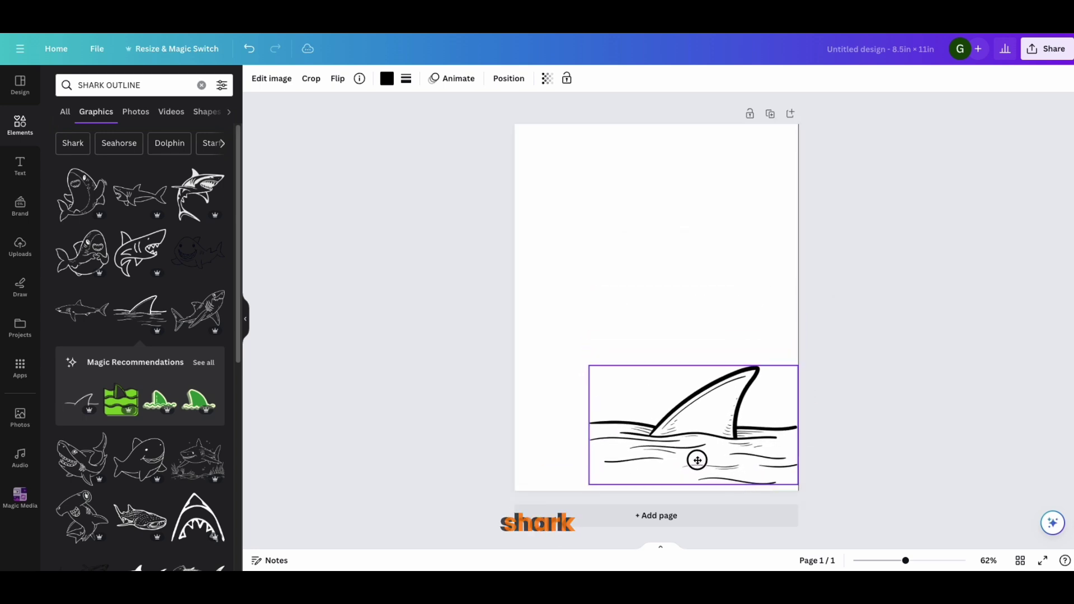
pyautogui.click(582, 368)
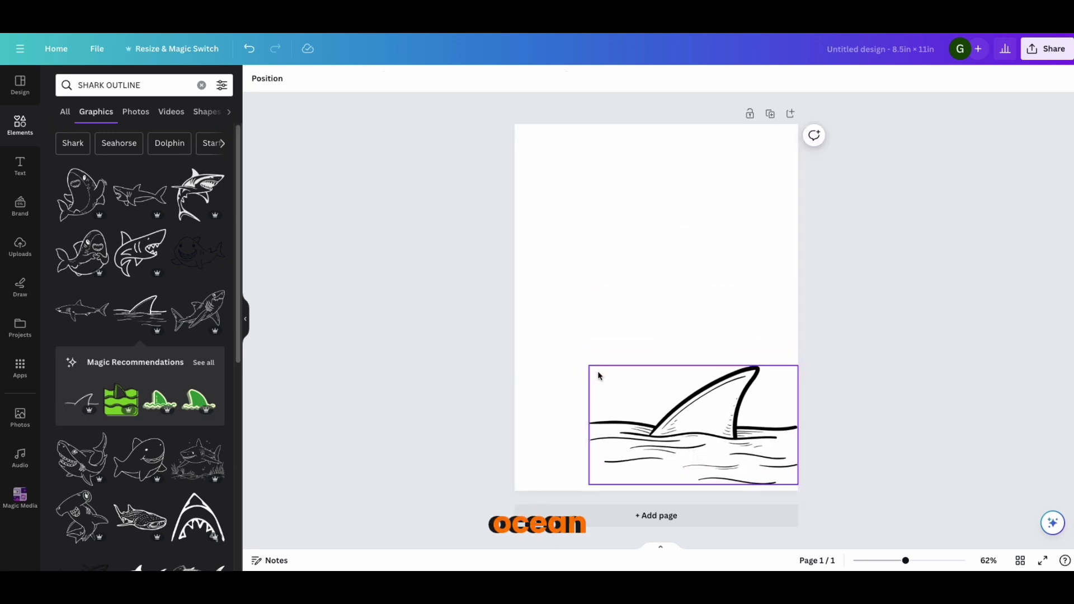
pyautogui.click(595, 372)
pyautogui.moveTo(588, 366); pyautogui.dragTo(482, 372)
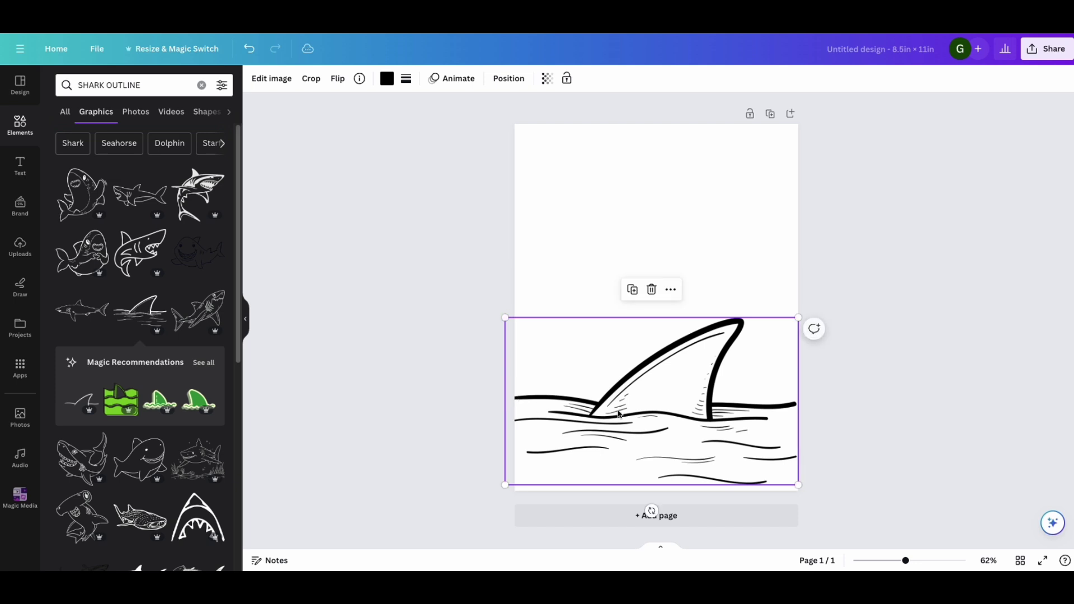
pyautogui.moveTo(640, 412); pyautogui.dragTo(645, 422)
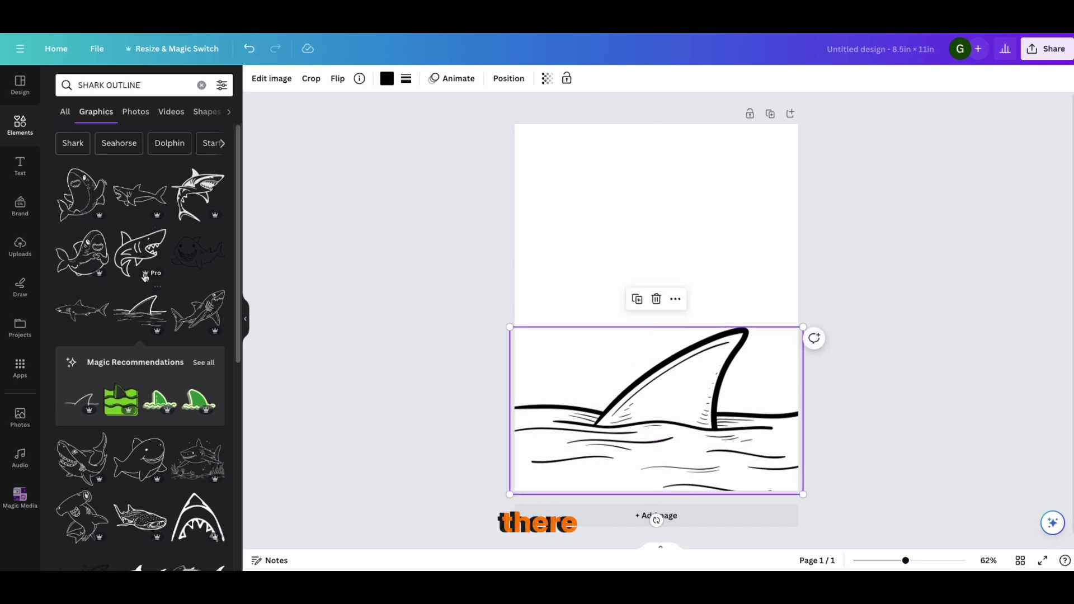
# Step: Add the open-mouthed shark outline, enlarge it, and place it above the waves to the left of the fin
pyautogui.click(156, 259)
pyautogui.moveTo(656, 306); pyautogui.dragTo(587, 314)
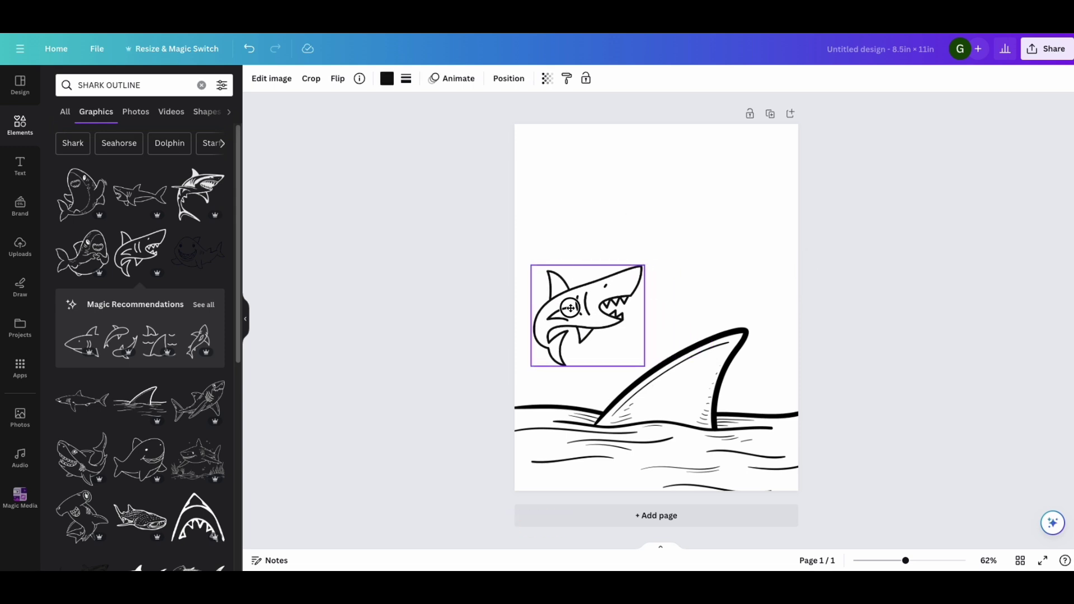
pyautogui.moveTo(647, 263); pyautogui.dragTo(683, 228)
pyautogui.moveTo(608, 281); pyautogui.dragTo(598, 316)
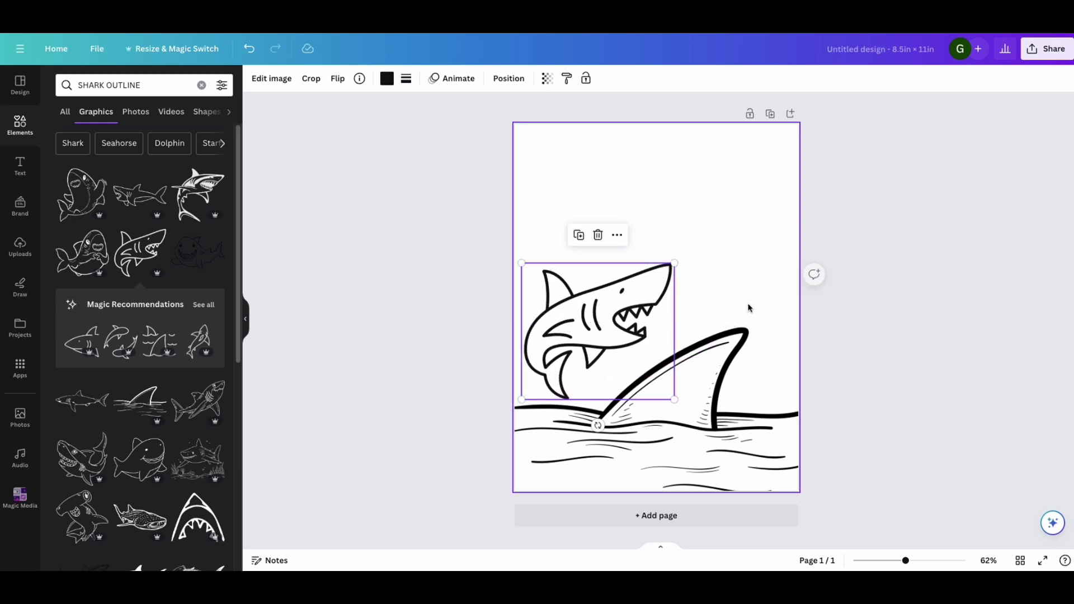
pyautogui.click(900, 245)
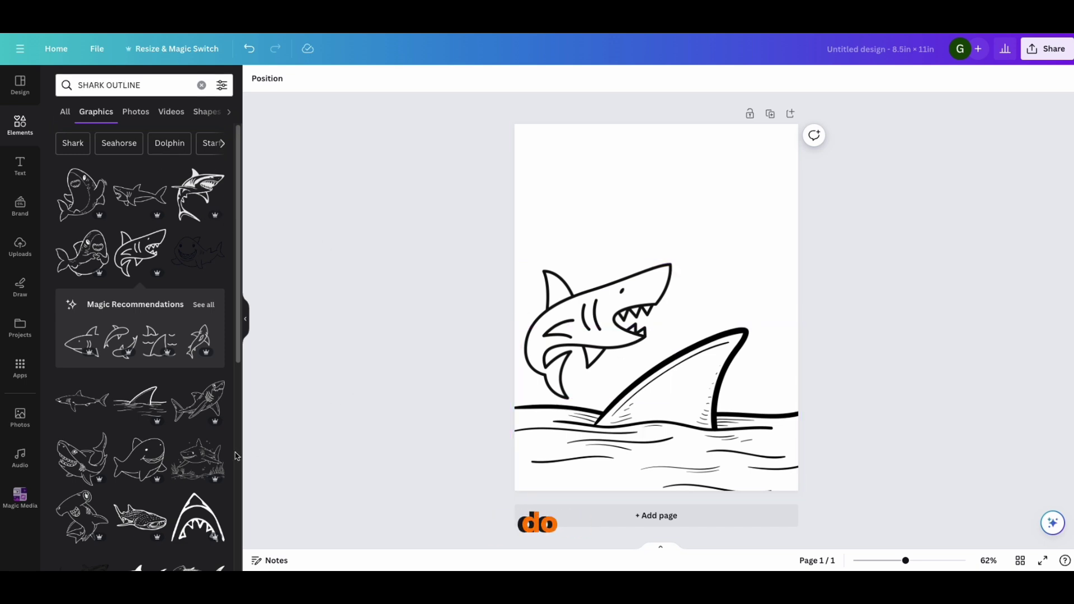
# Step: Add a body text box reading "SHARK" and place it in the blank area above the shark drawing
pyautogui.click(19, 167)
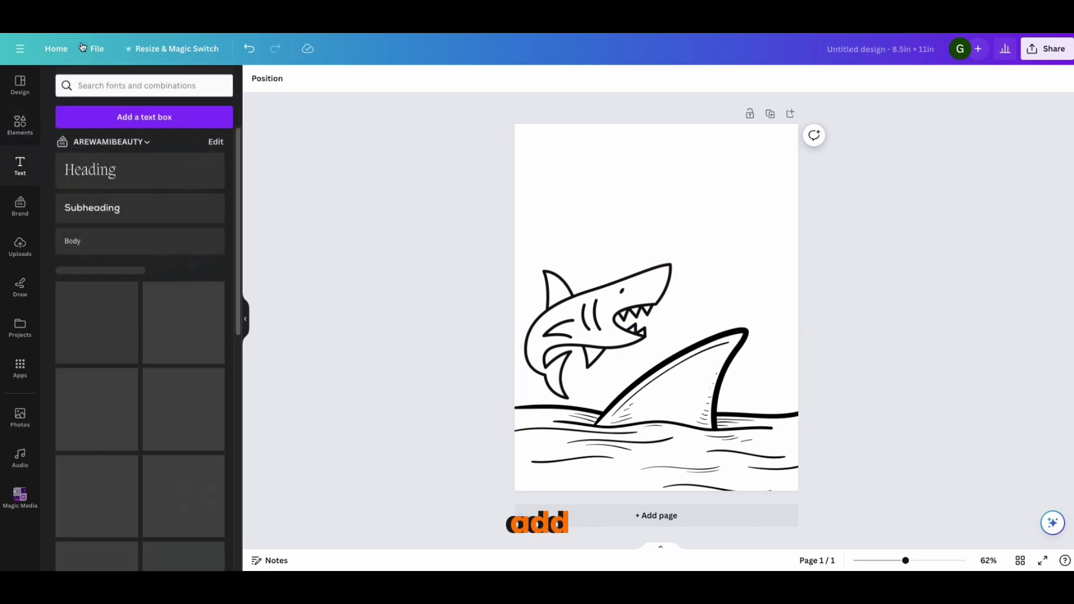
pyautogui.click(126, 242)
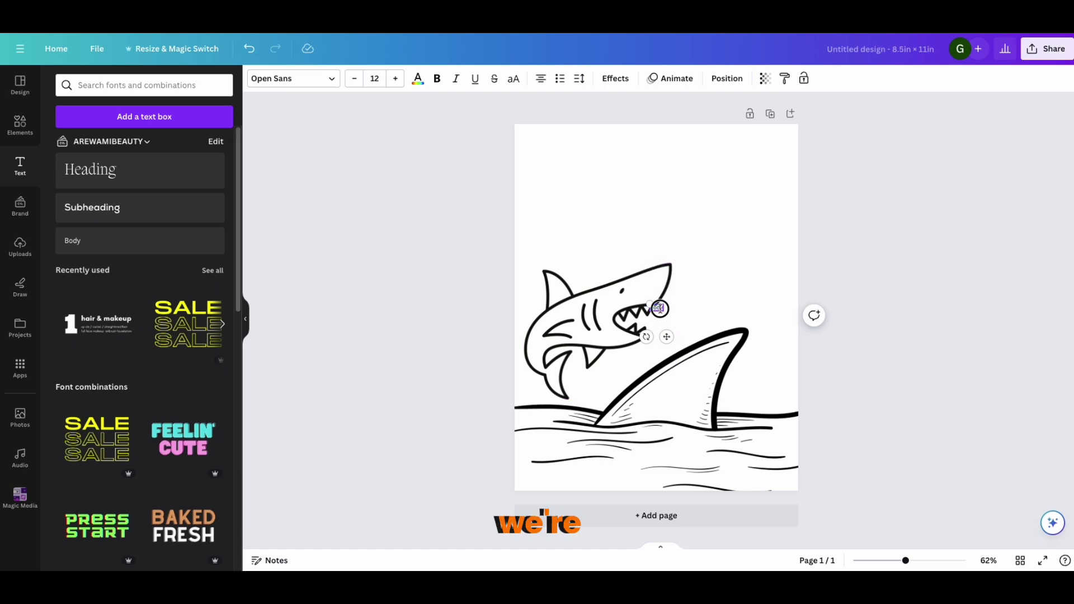
pyautogui.write('s')
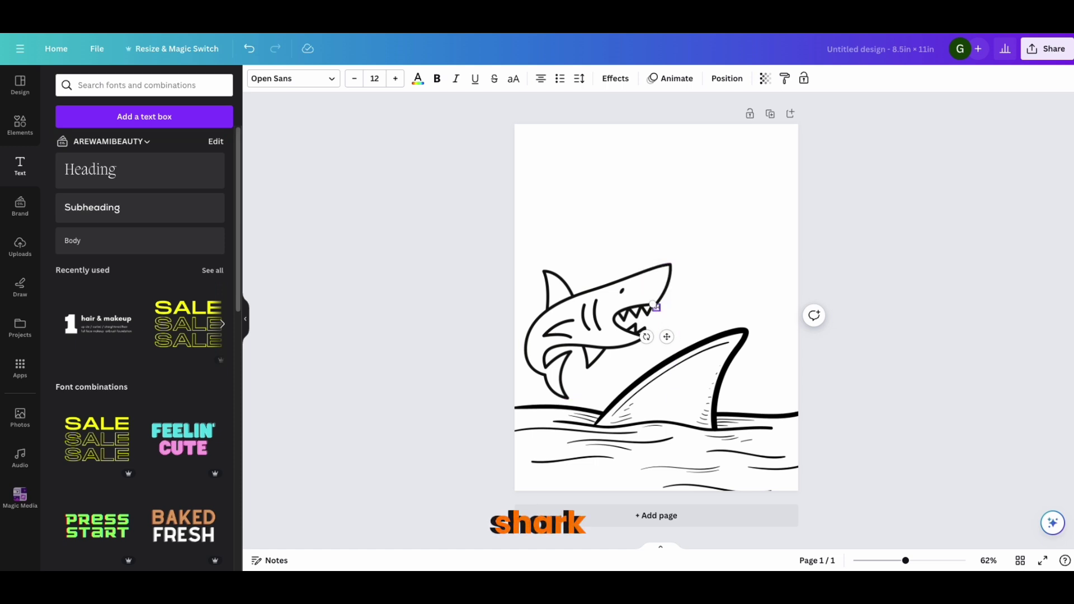
pyautogui.click(686, 309)
pyautogui.moveTo(659, 311); pyautogui.dragTo(710, 185)
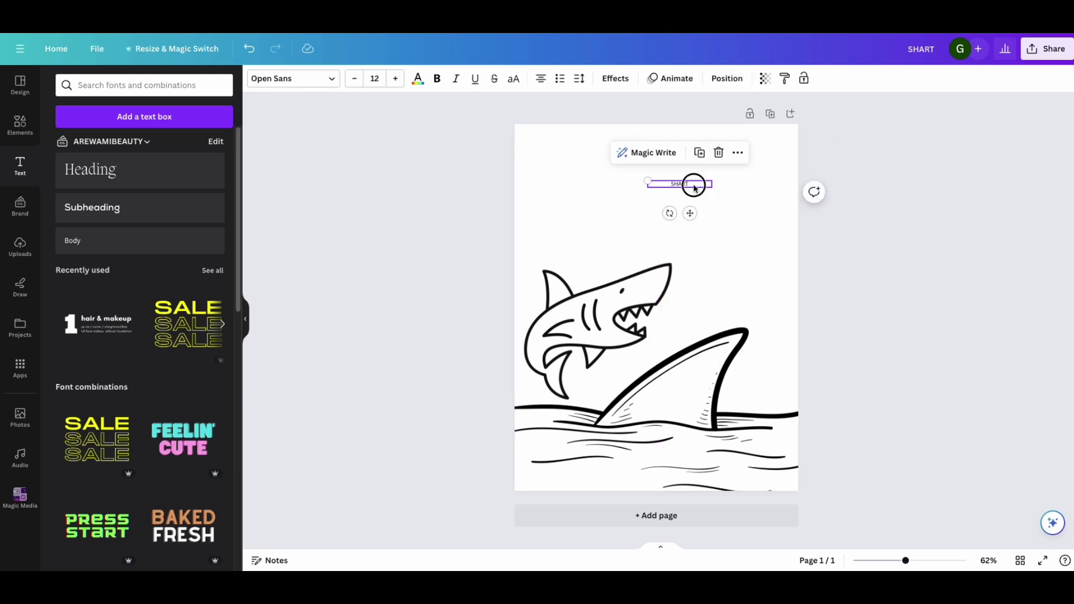
pyautogui.click(694, 185)
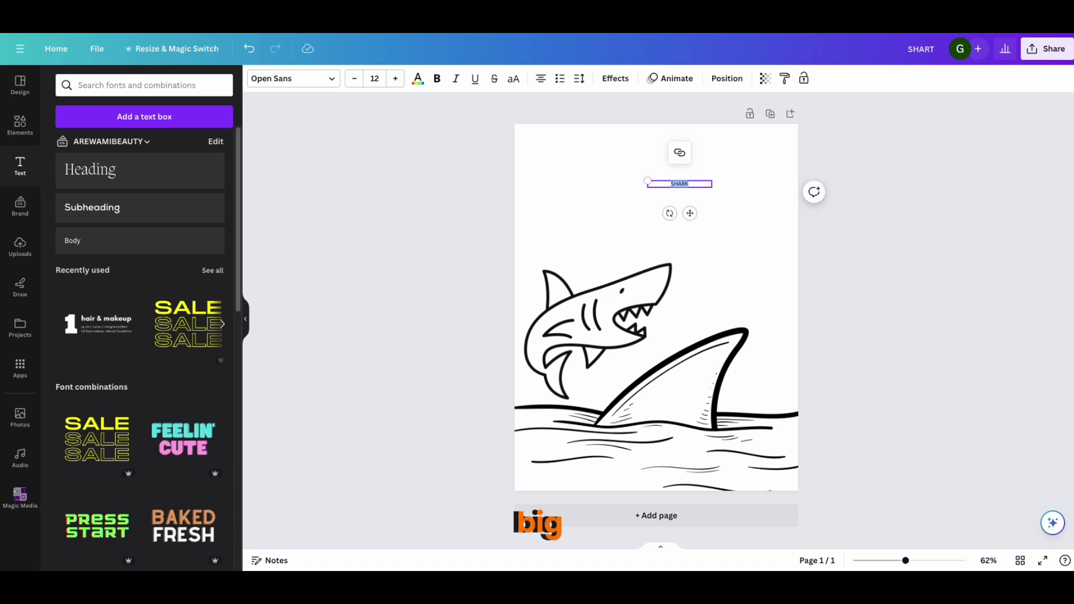
# Step: Set the font size of the SHARK text to 104
pyautogui.click(375, 79)
pyautogui.scroll(-4, 407, 308)
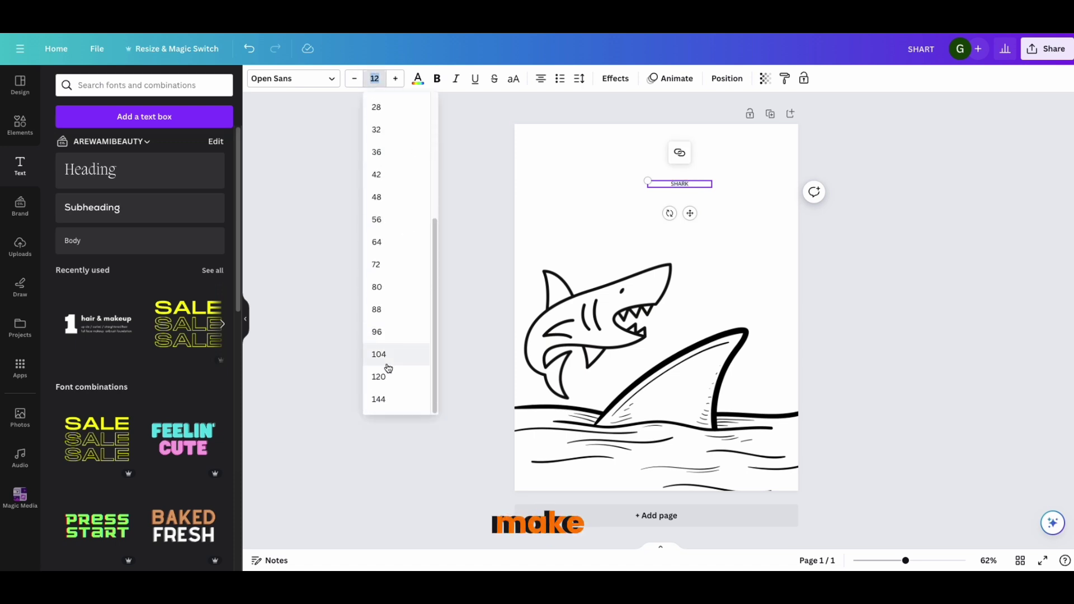
pyautogui.click(386, 357)
# Step: Widen the SHARK text box to about 5.5 in so the word fits on one line, and centre it above the shark
pyautogui.moveTo(712, 277); pyautogui.dragTo(770, 278)
pyautogui.moveTo(704, 254); pyautogui.dragTo(559, 204)
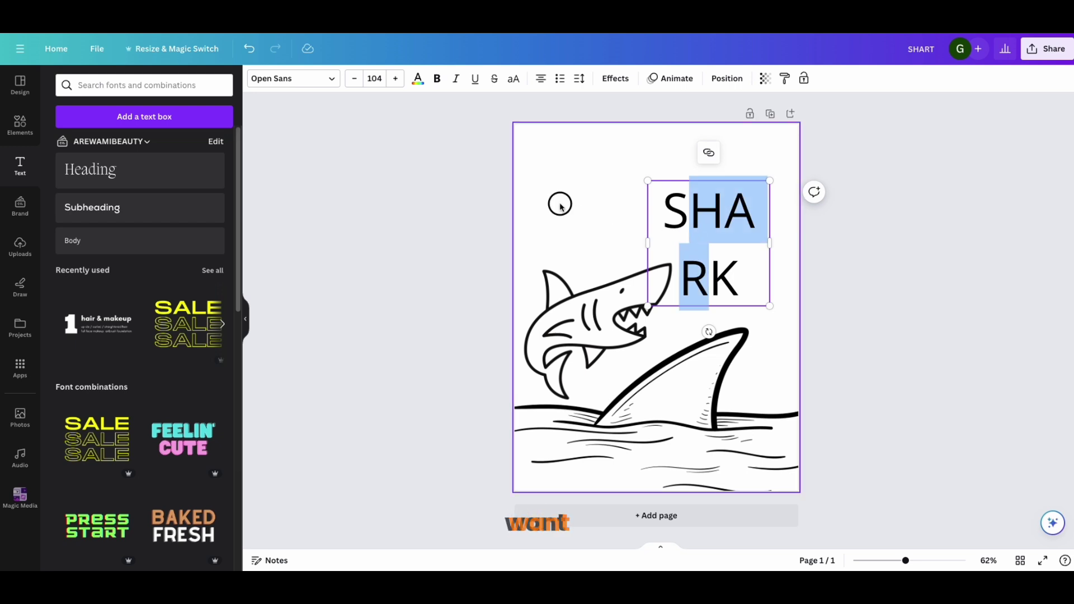
pyautogui.click(559, 204)
pyautogui.moveTo(712, 213); pyautogui.dragTo(642, 178)
pyautogui.moveTo(700, 209); pyautogui.dragTo(762, 211)
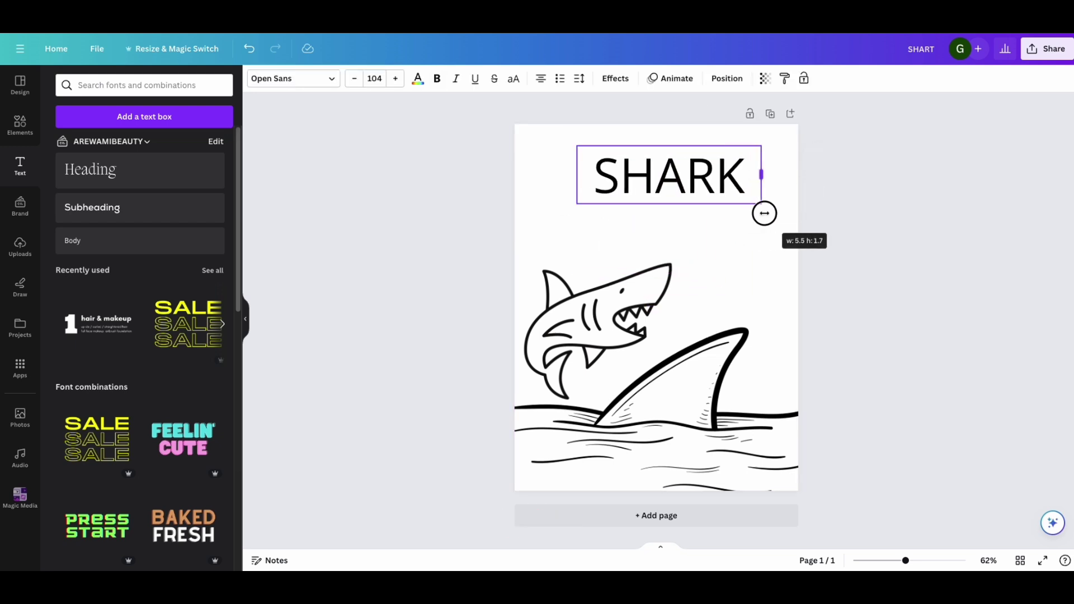
pyautogui.moveTo(686, 173); pyautogui.dragTo(672, 206)
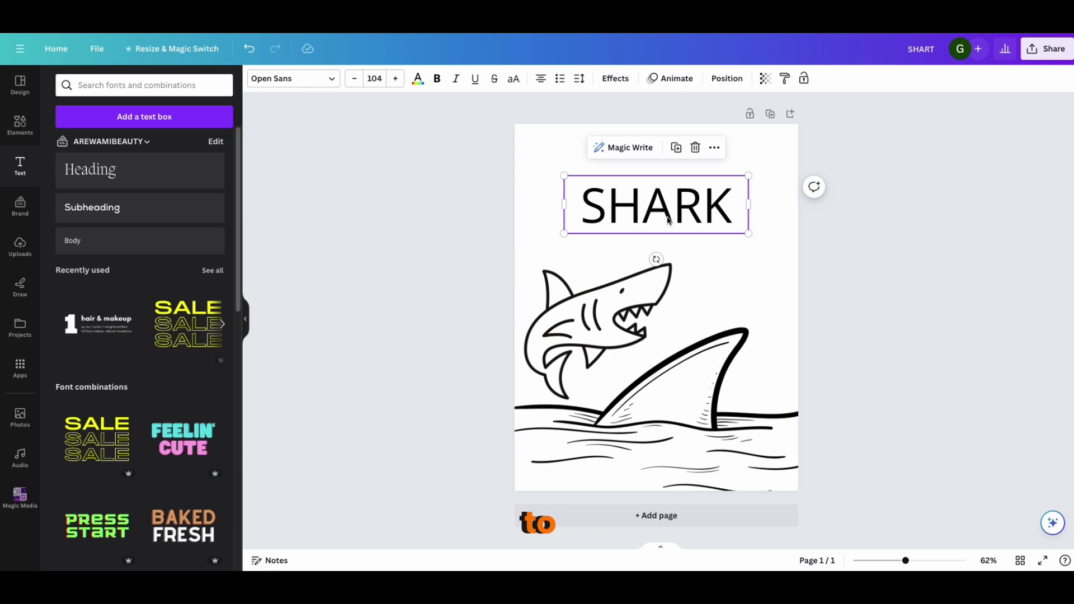
# Step: Change the SHARK title's font to Horizon, then widen its box to fit on one line and centre it across the page
pyautogui.click(319, 78)
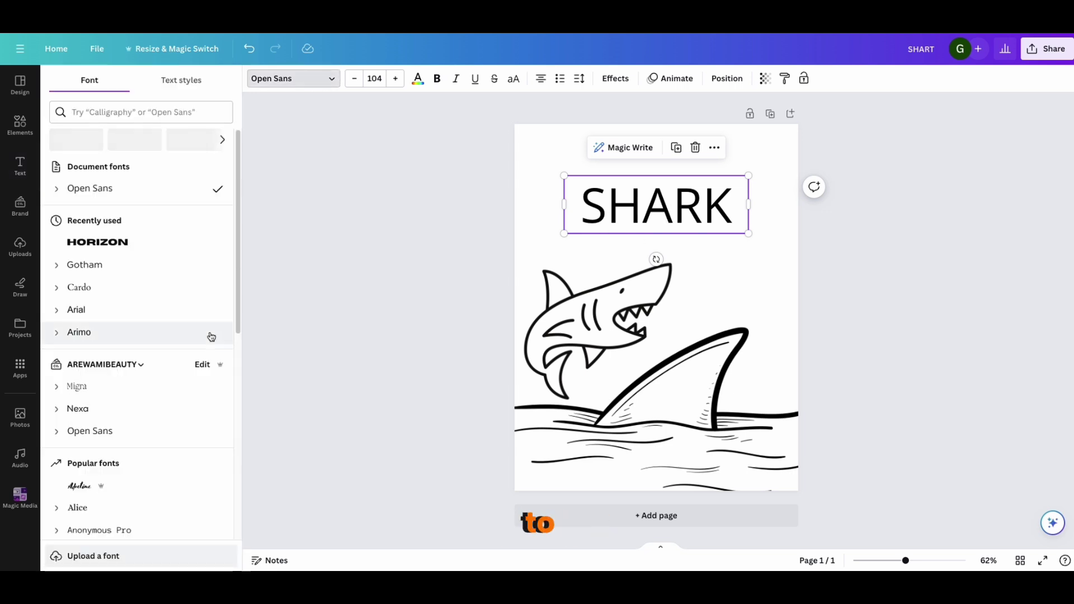
pyautogui.click(111, 247)
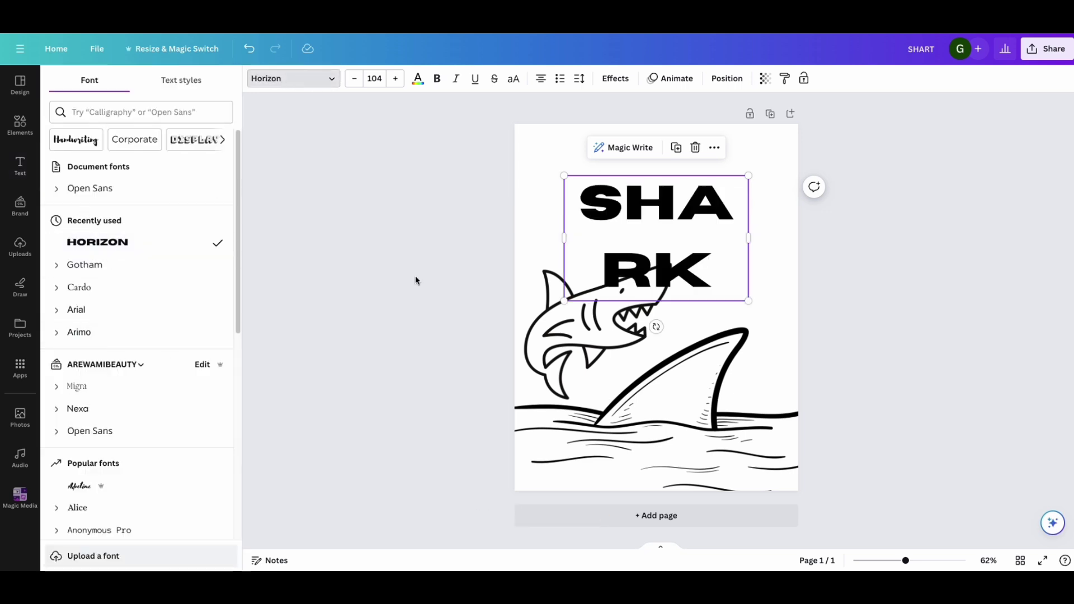
pyautogui.moveTo(749, 239); pyautogui.dragTo(845, 237)
pyautogui.moveTo(746, 202); pyautogui.dragTo(697, 205)
pyautogui.click(294, 78)
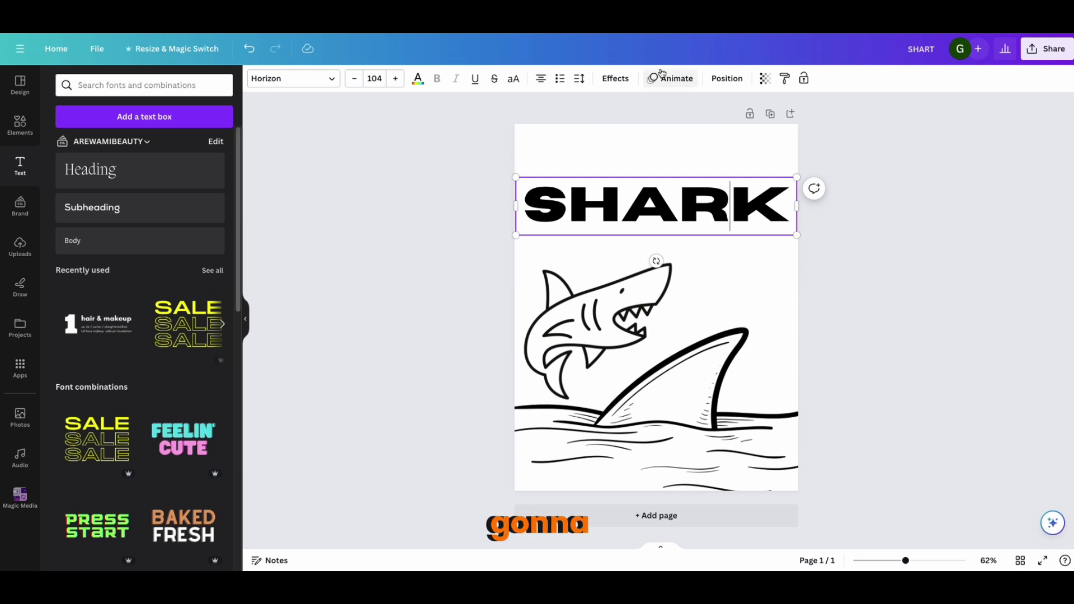
# Step: Apply the Hollow text effect to the SHARK title
pyautogui.click(615, 84)
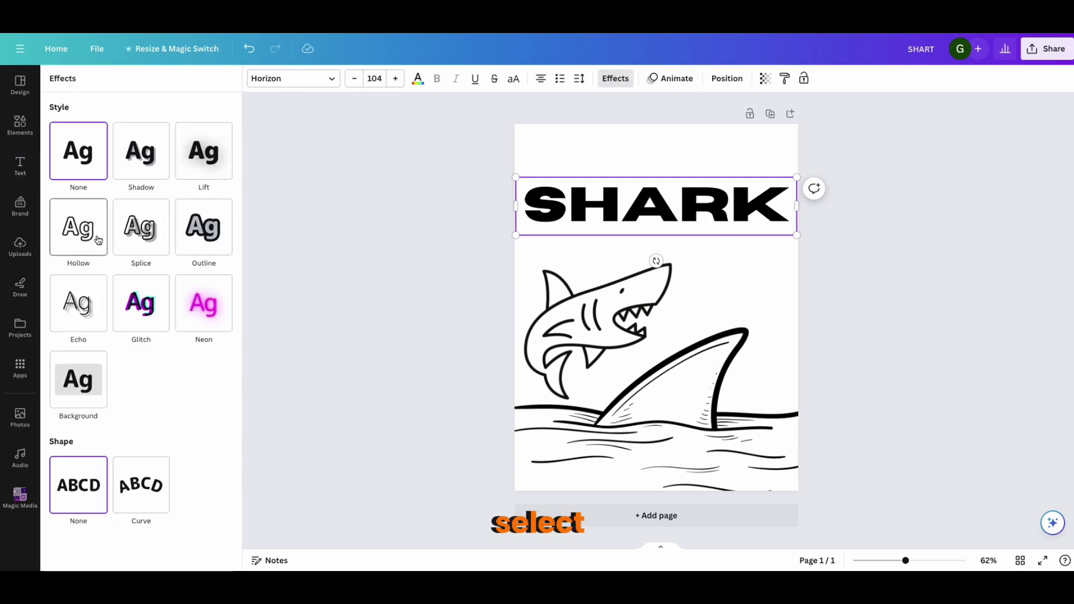
pyautogui.click(71, 241)
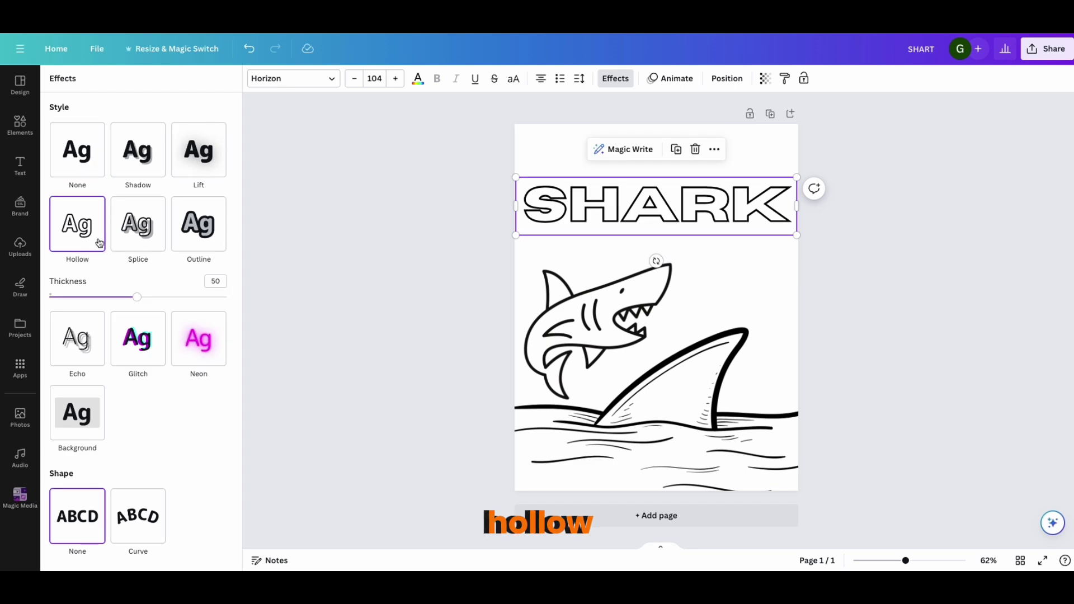
pyautogui.click(942, 334)
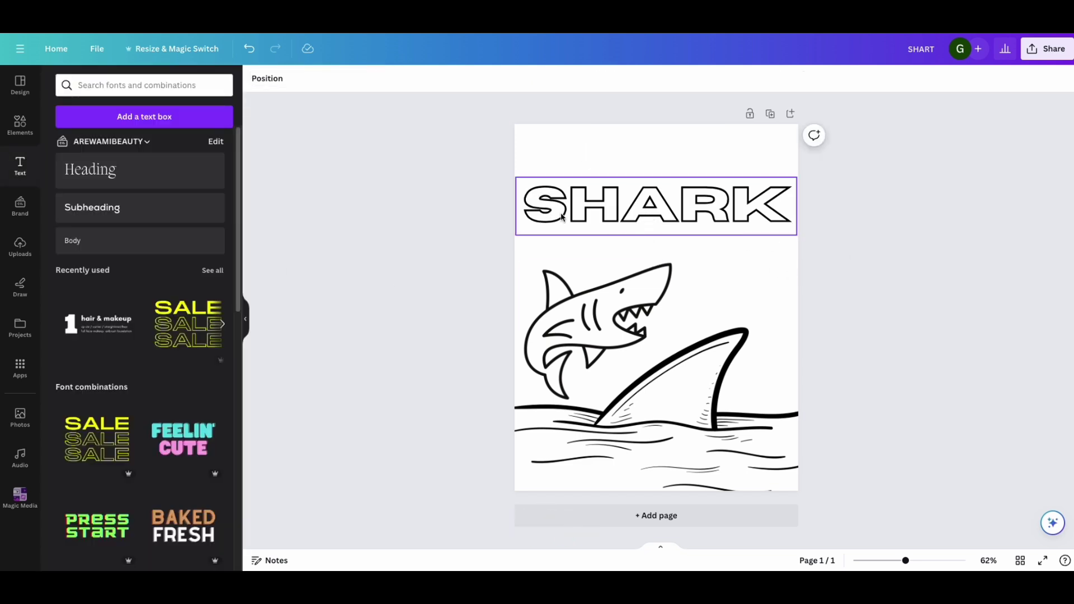
# Step: Scale the SHARK title down to a font size of about 85.2 and centre it horizontally above the shark
pyautogui.click(745, 211)
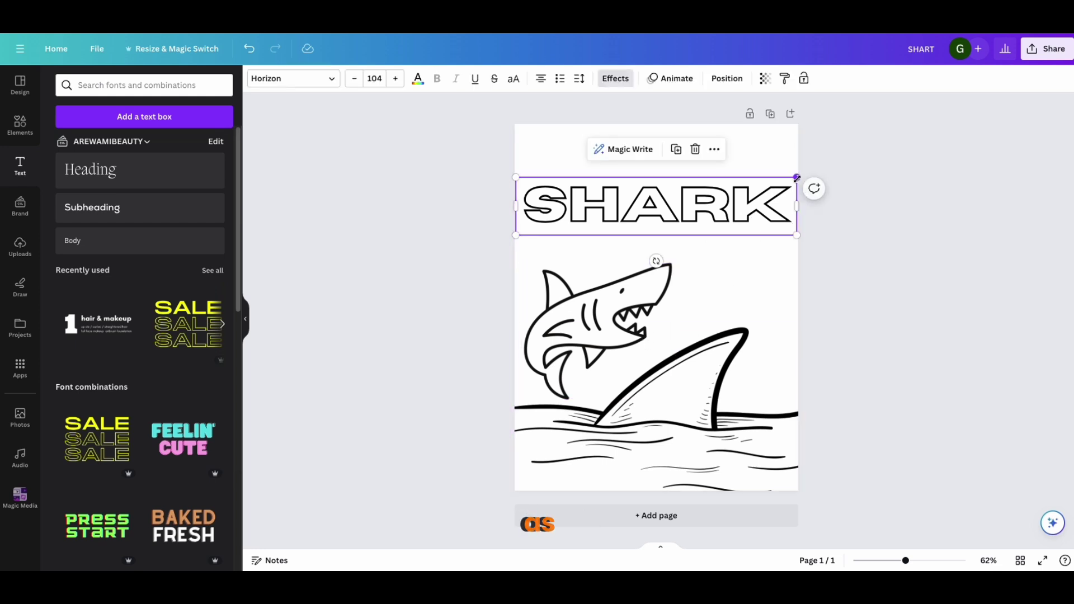
pyautogui.moveTo(796, 178); pyautogui.dragTo(745, 190)
pyautogui.moveTo(670, 207); pyautogui.dragTo(693, 209)
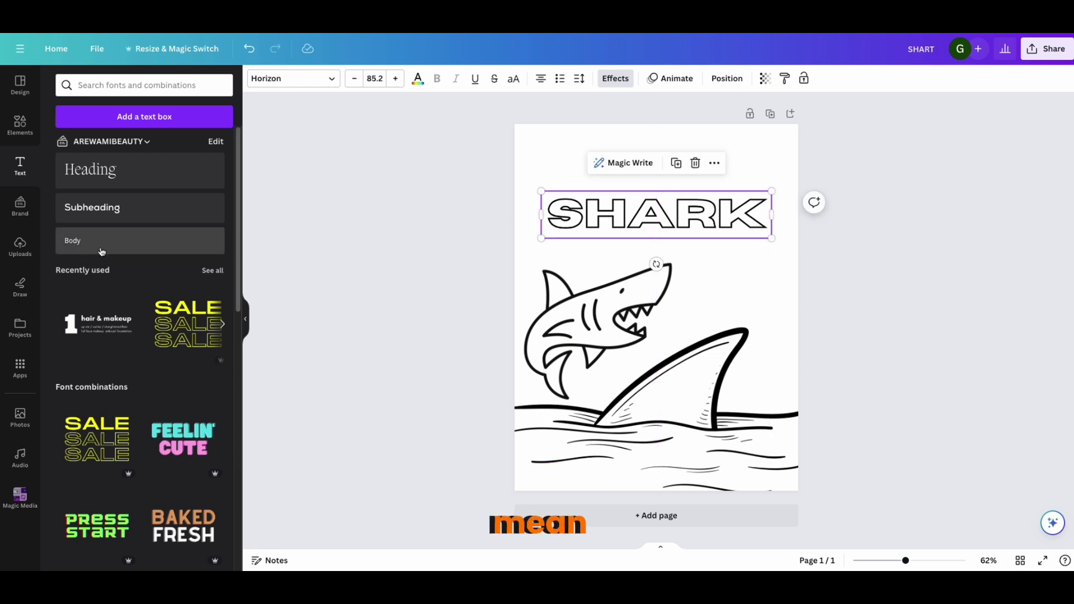
pyautogui.doubleClick(655, 214)
pyautogui.click(703, 246)
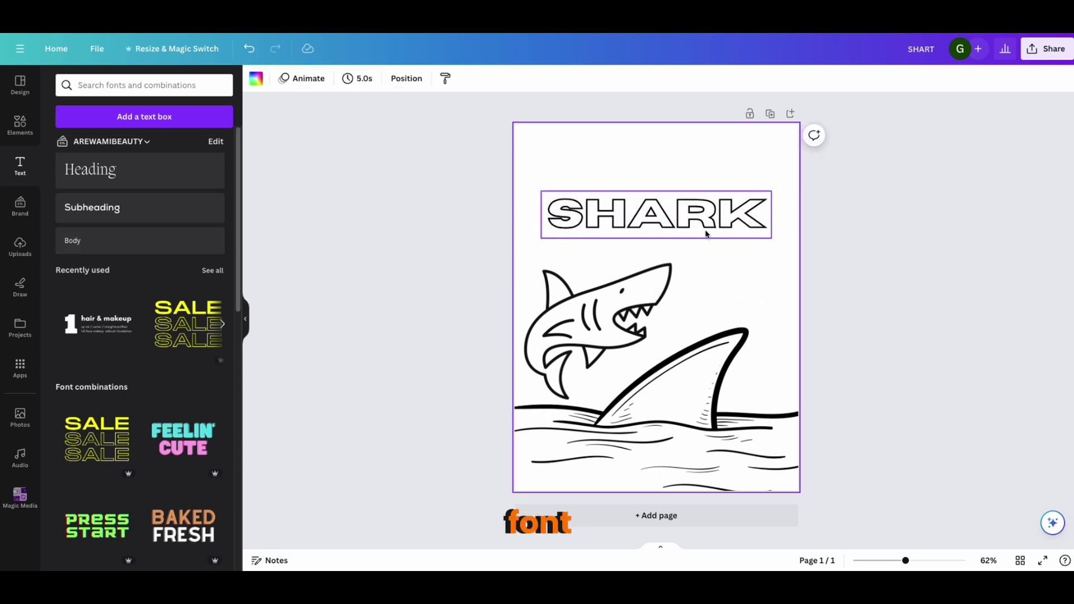
# Step: Duplicate the hollow SHARK title and replace the copy's text with "S"
pyautogui.click(666, 224)
pyautogui.click(682, 168)
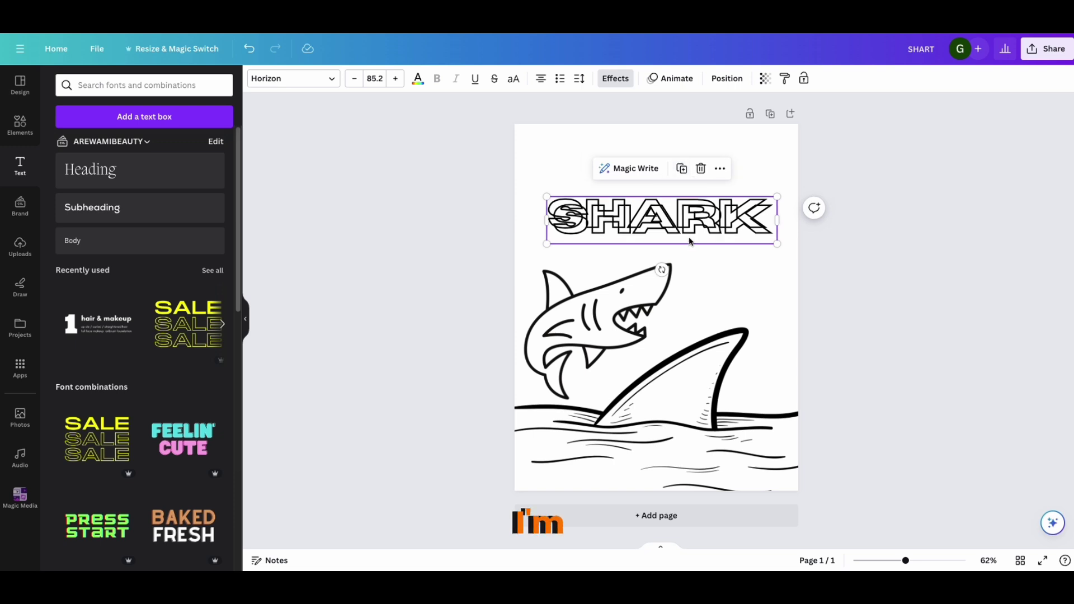
pyautogui.doubleClick(680, 223)
pyautogui.click(681, 224)
pyautogui.doubleClick(681, 224)
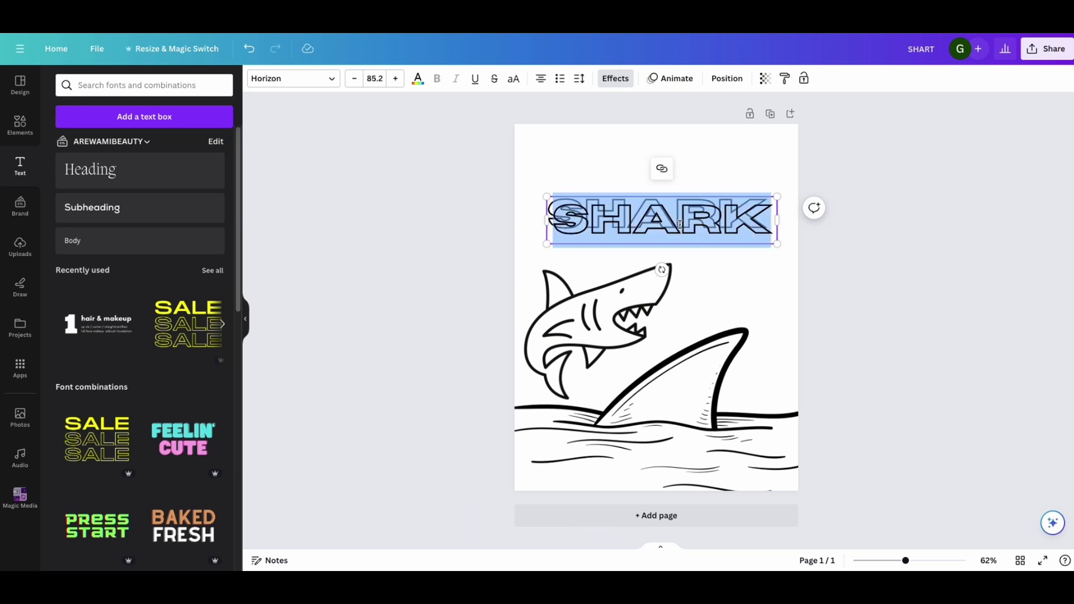
pyautogui.write('S')
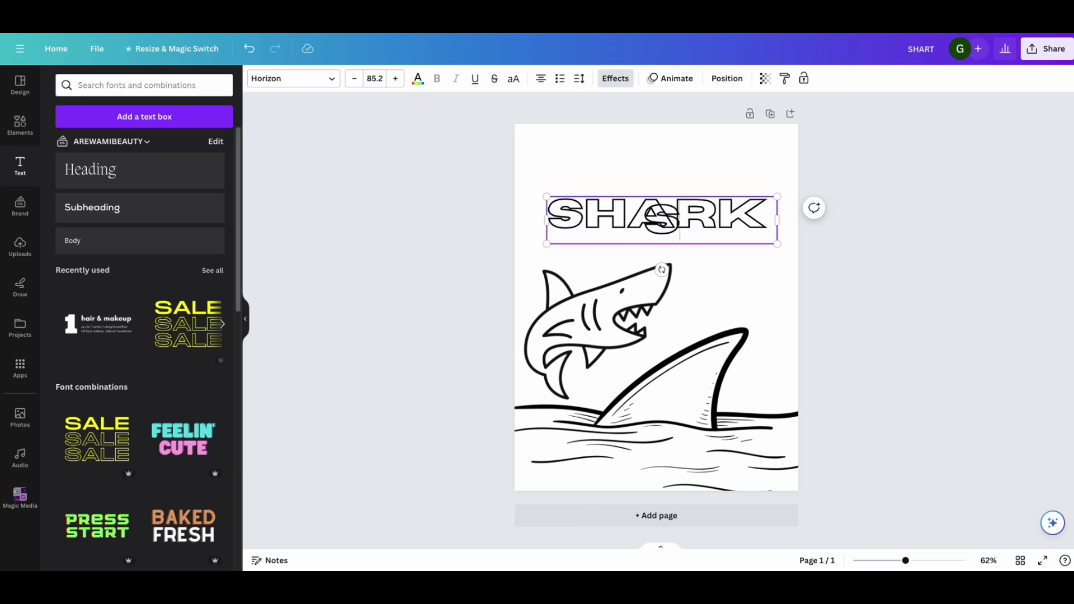
pyautogui.click(823, 258)
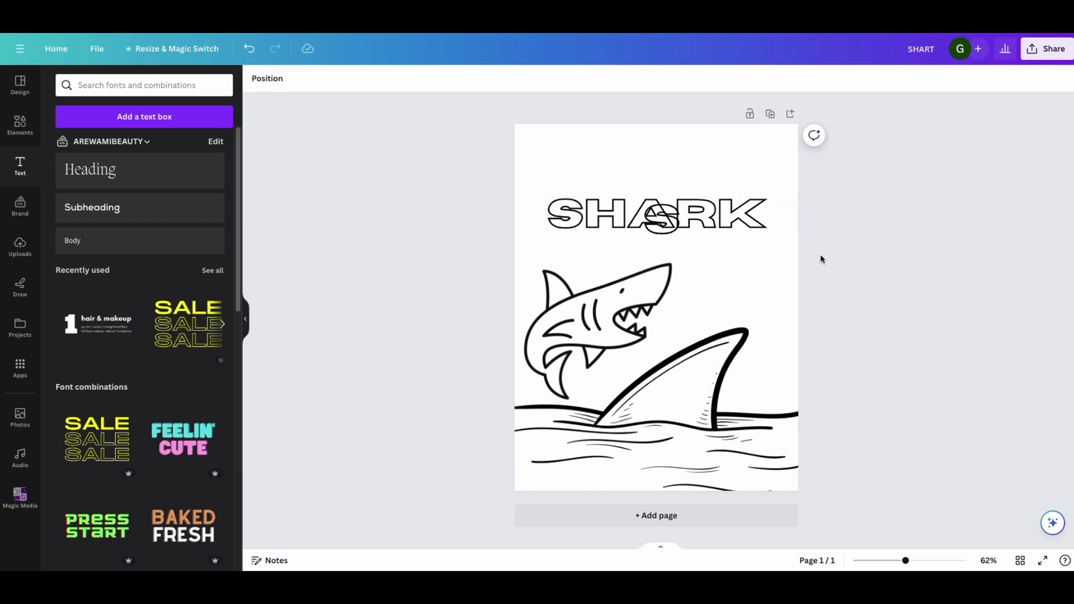
# Step: Move the "S" text to the page's upper-left corner and scale it down to a font size of about 50.9
pyautogui.click(664, 236)
pyautogui.moveTo(684, 224); pyautogui.dragTo(594, 171)
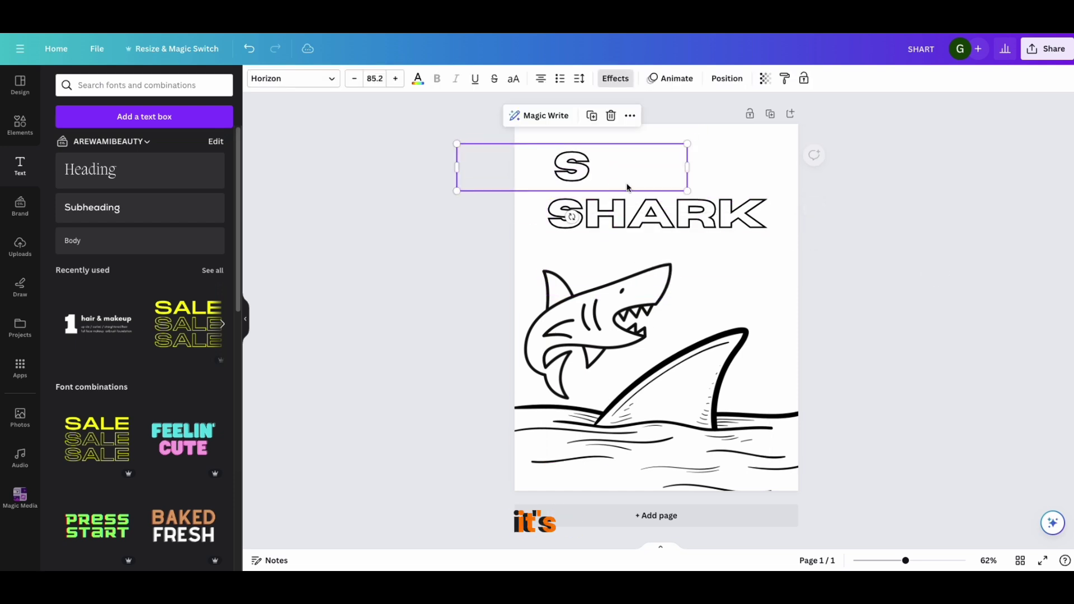
pyautogui.moveTo(683, 191); pyautogui.dragTo(592, 170)
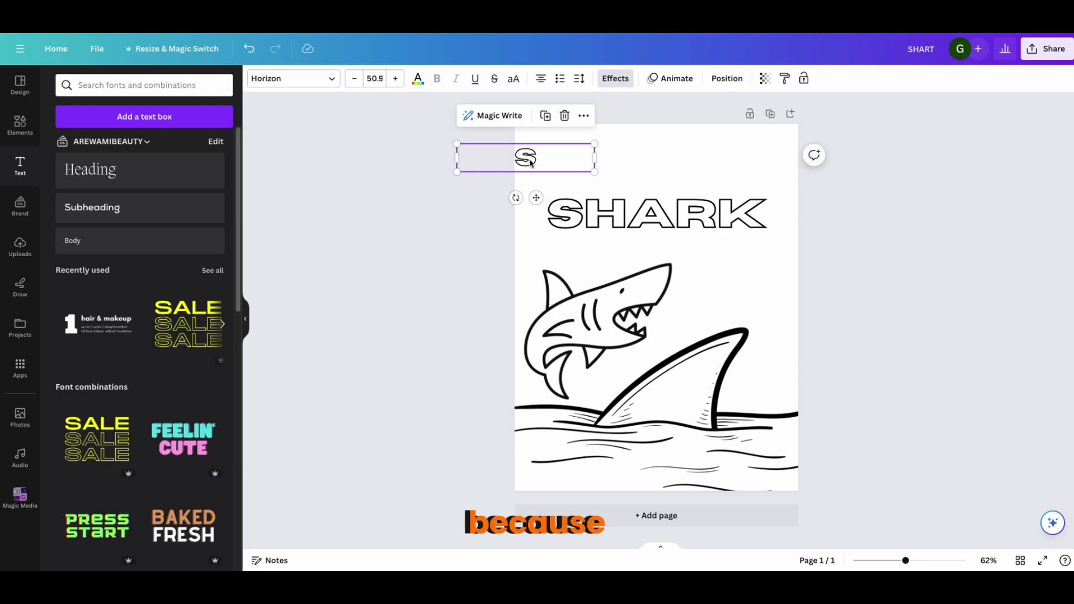
# Step: Remove the Hollow effect from the "S" text by setting its effect style to None
pyautogui.moveTo(525, 161); pyautogui.dragTo(565, 161)
pyautogui.doubleClick(565, 161)
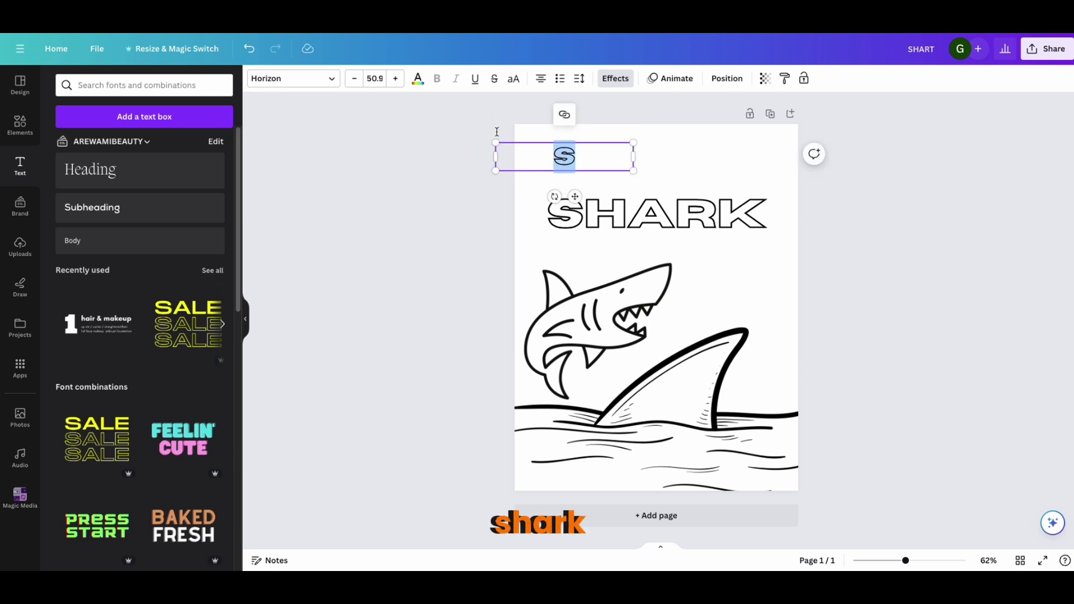
pyautogui.click(333, 80)
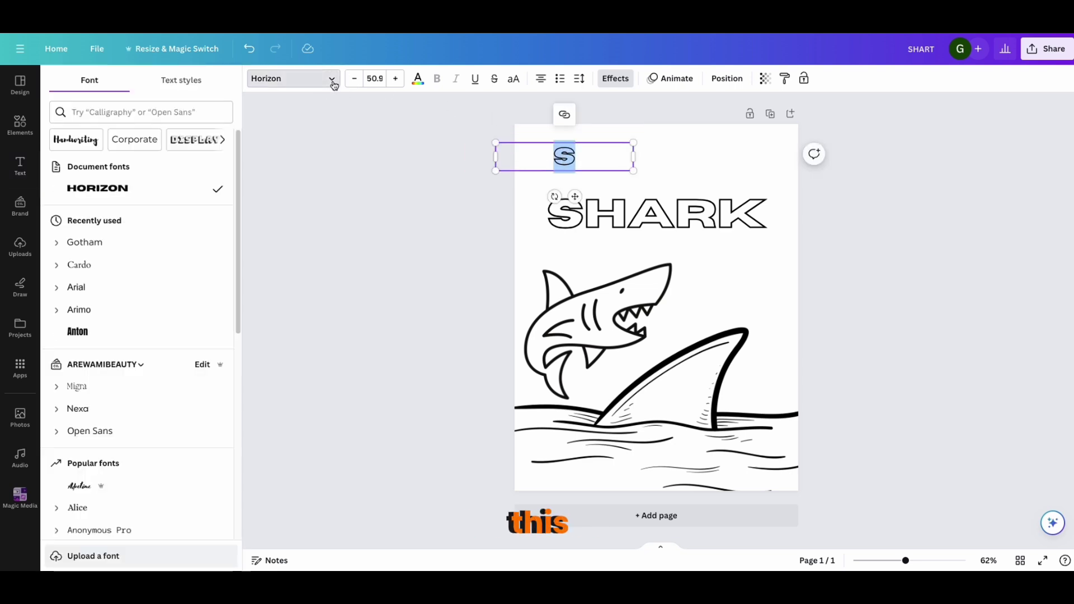
pyautogui.click(616, 79)
pyautogui.click(102, 175)
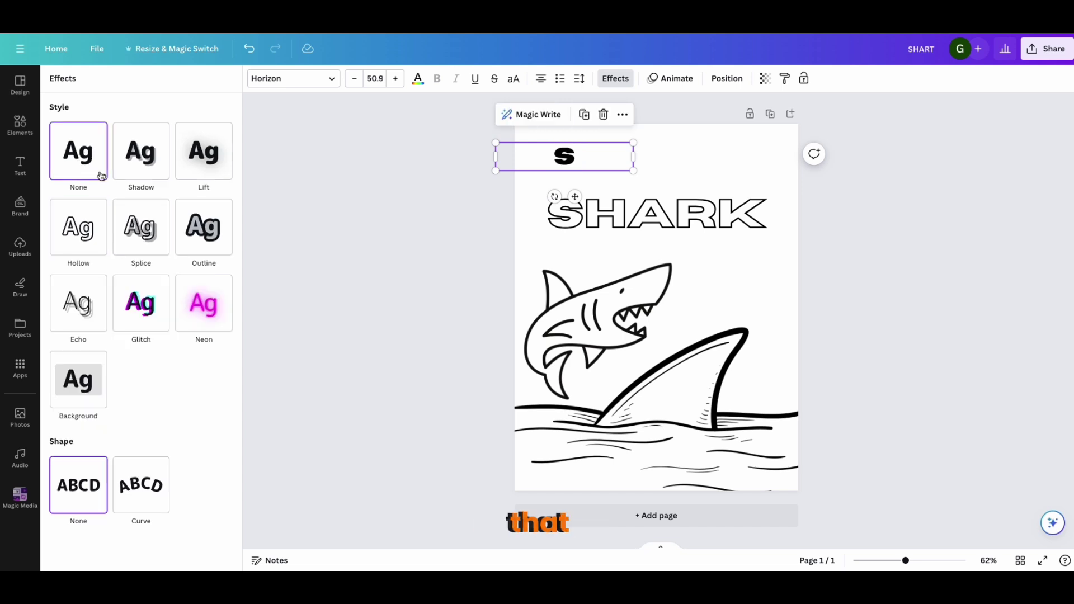
# Step: Centre the solid "S" horizontally on the page, directly above the SHARK title
pyautogui.press('Escape')
pyautogui.moveTo(633, 171); pyautogui.dragTo(662, 178)
pyautogui.moveTo(588, 161); pyautogui.dragTo(663, 167)
pyautogui.click(904, 309)
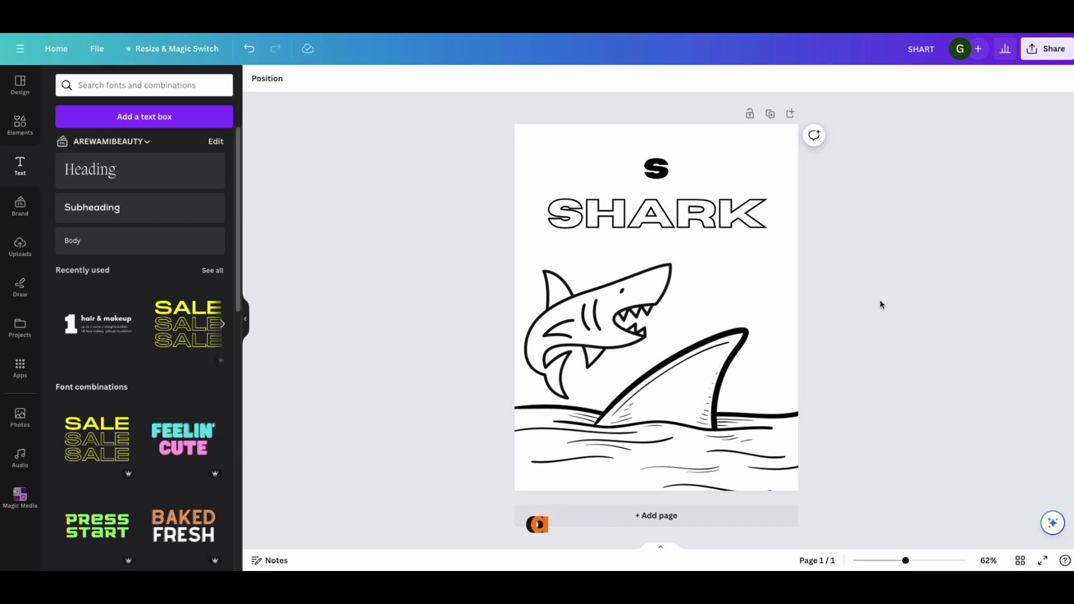
pyautogui.click(642, 323)
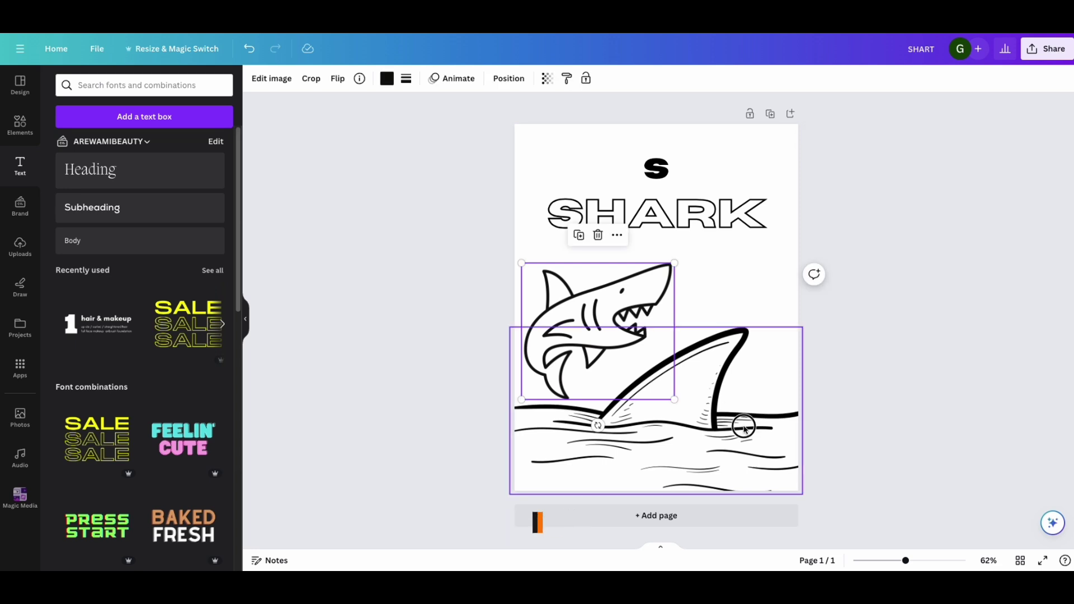
pyautogui.click(742, 425)
pyautogui.click(931, 267)
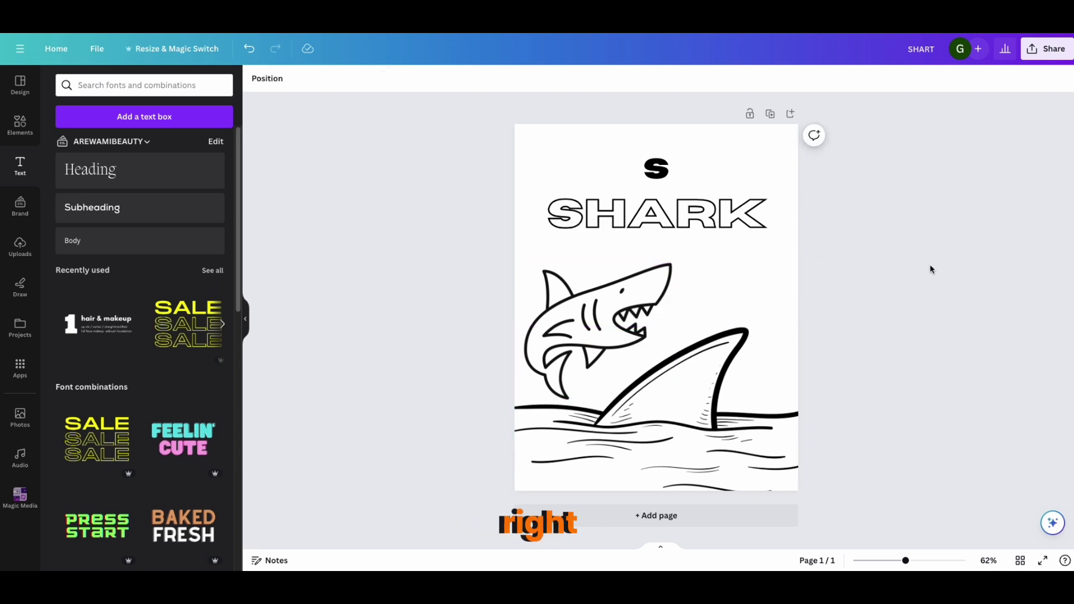
# Step: Add a second page and insert the standing lion outline from the recommended graphics
pyautogui.click(672, 513)
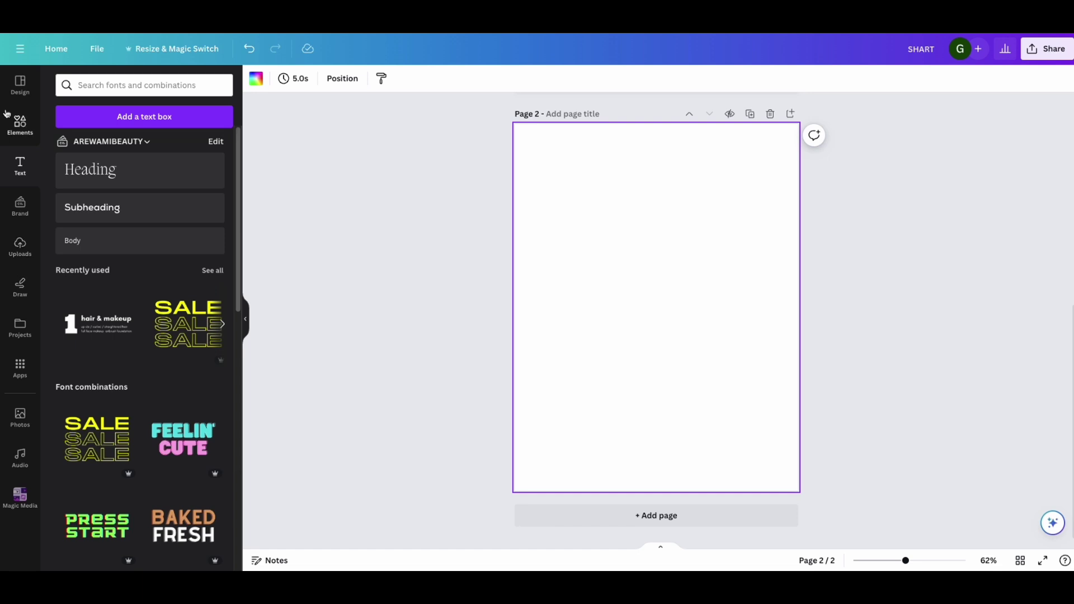
pyautogui.click(20, 125)
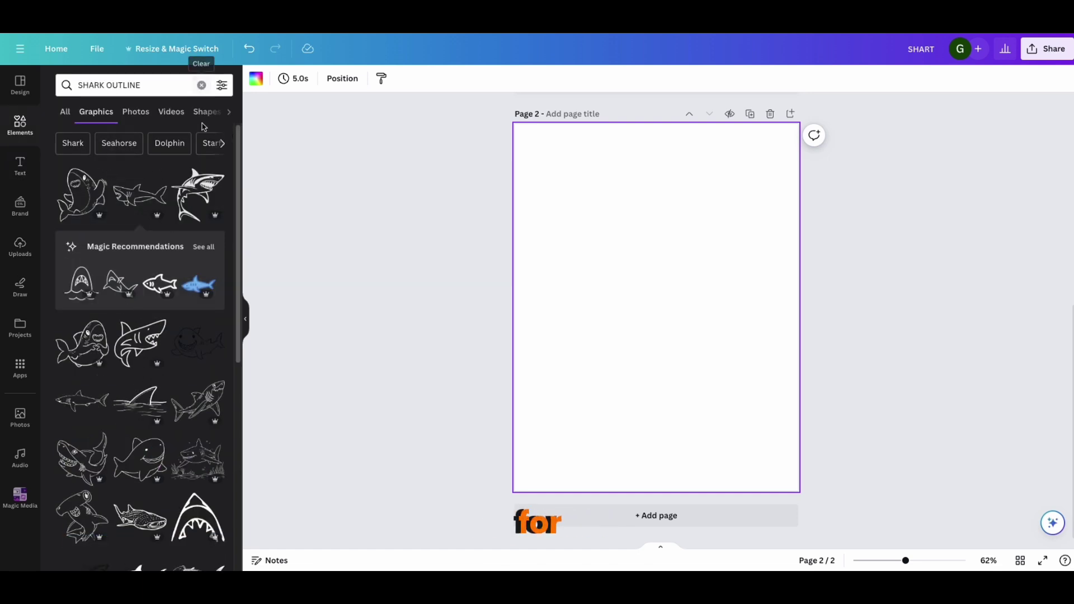
pyautogui.click(201, 85)
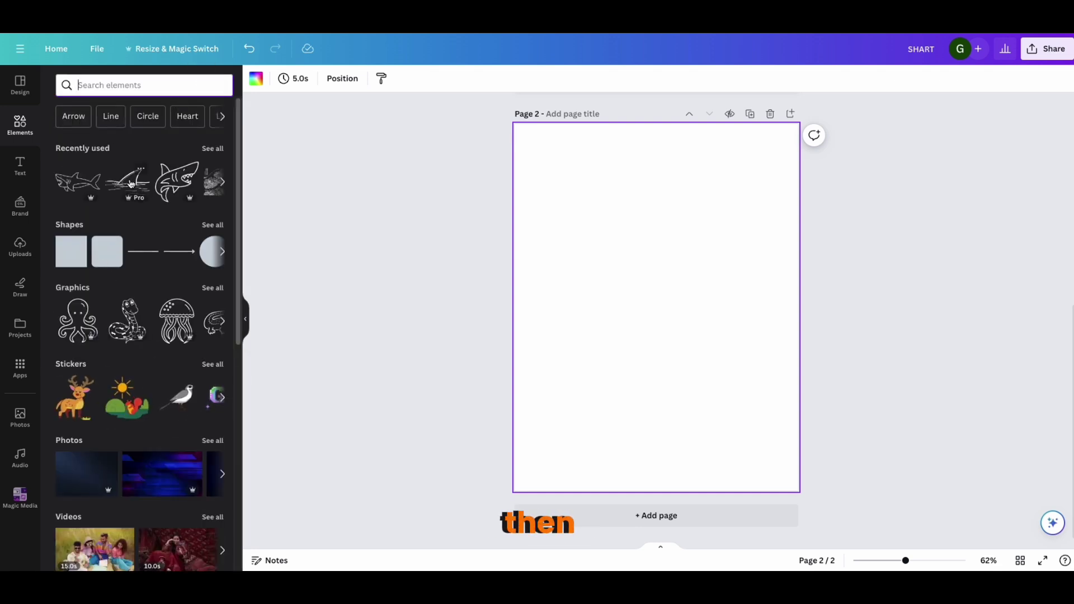
pyautogui.click(206, 289)
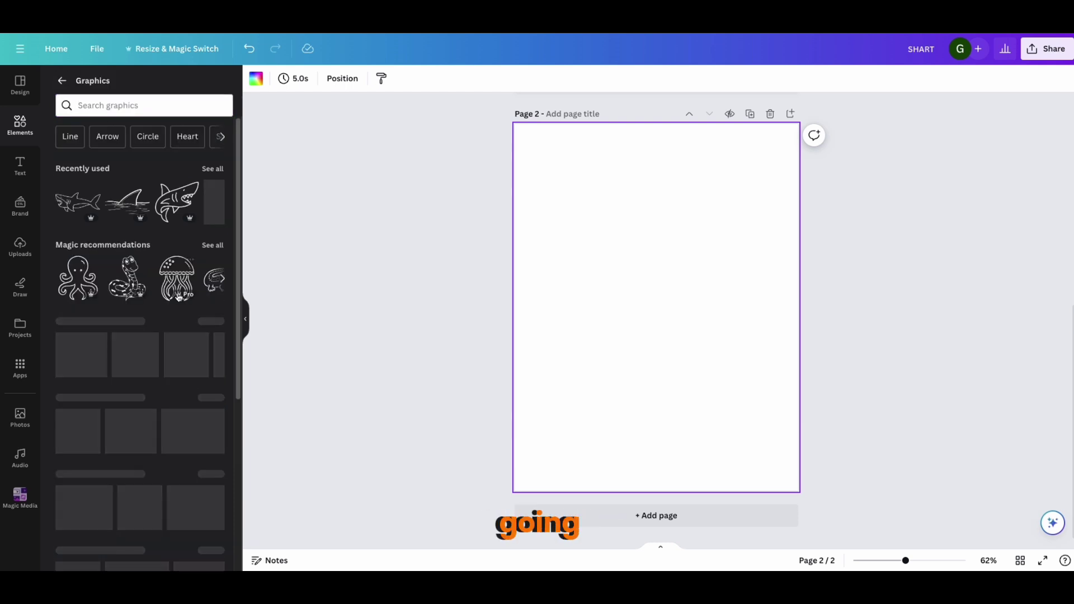
pyautogui.click(213, 245)
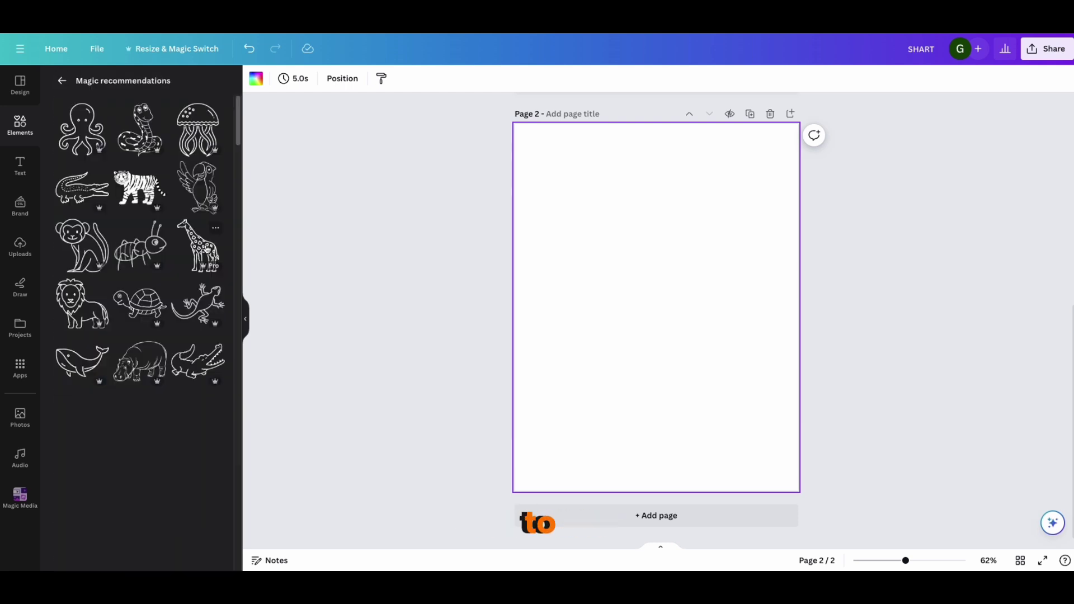
pyautogui.click(80, 307)
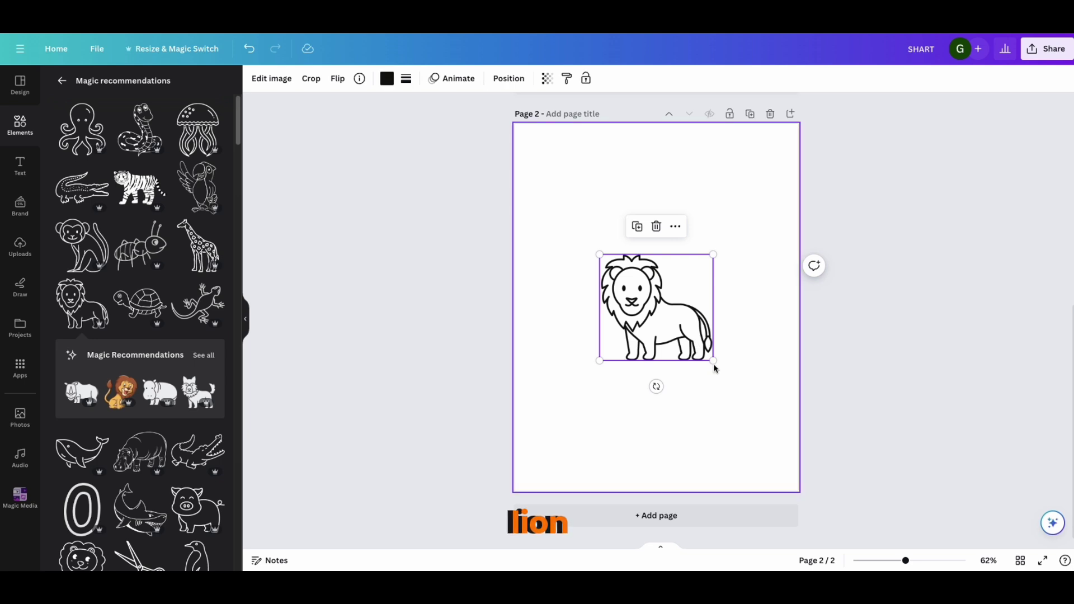
# Step: Enlarge the lion outline to nearly the full page width and centre it horizontally on page 2
pyautogui.moveTo(712, 362); pyautogui.dragTo(660, 368)
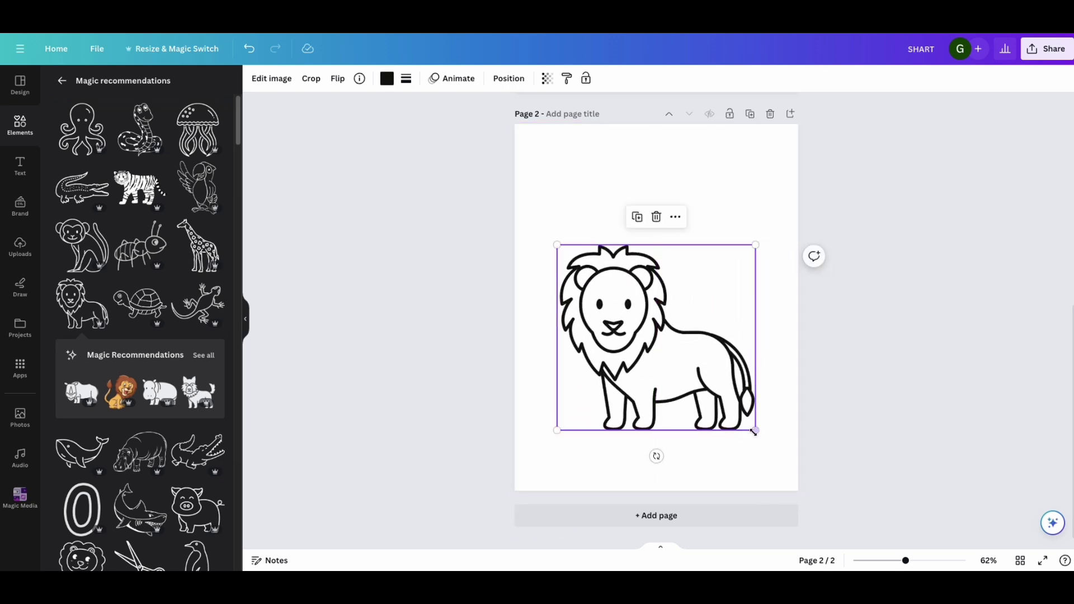
pyautogui.moveTo(755, 432); pyautogui.dragTo(773, 480)
pyautogui.moveTo(701, 392); pyautogui.dragTo(681, 379)
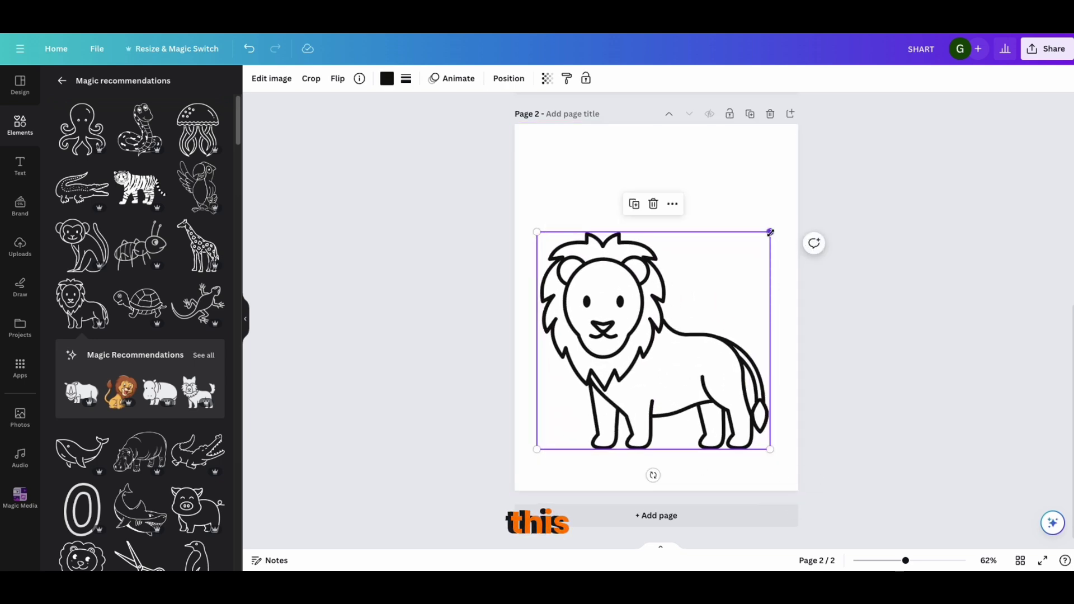
pyautogui.moveTo(771, 231); pyautogui.dragTo(794, 208)
pyautogui.moveTo(698, 322); pyautogui.dragTo(687, 324)
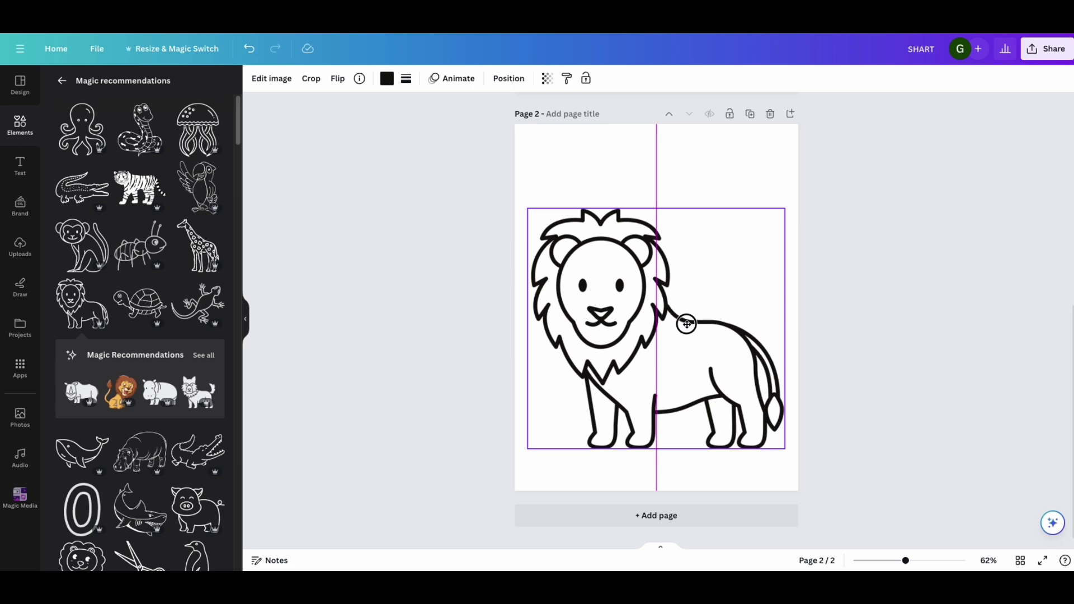
pyautogui.click(821, 519)
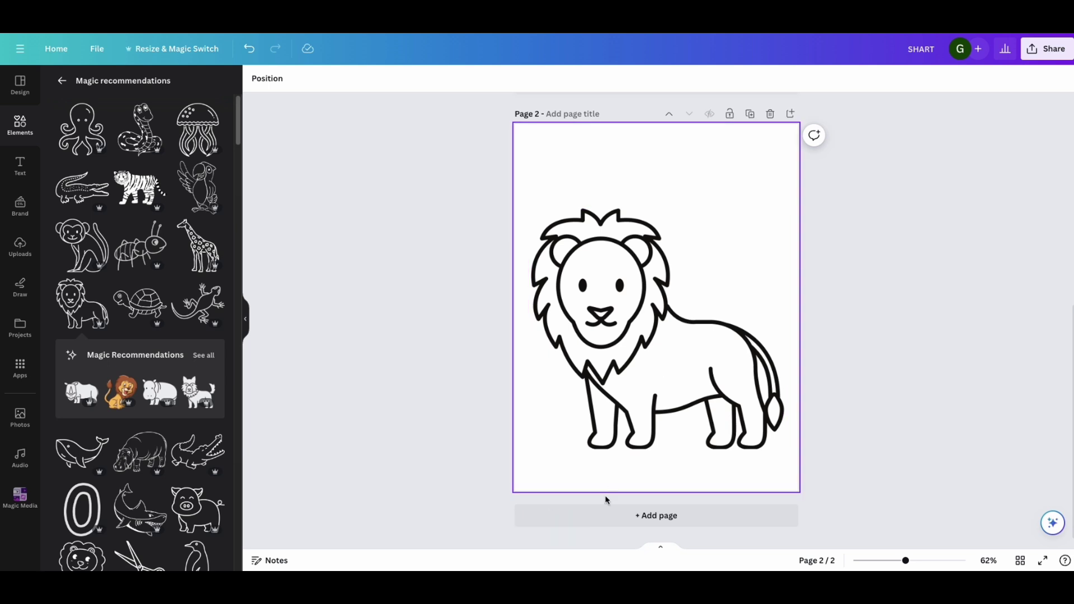
# Step: Add a blank third page and open the AI image generator to create a custom image
pyautogui.click(611, 522)
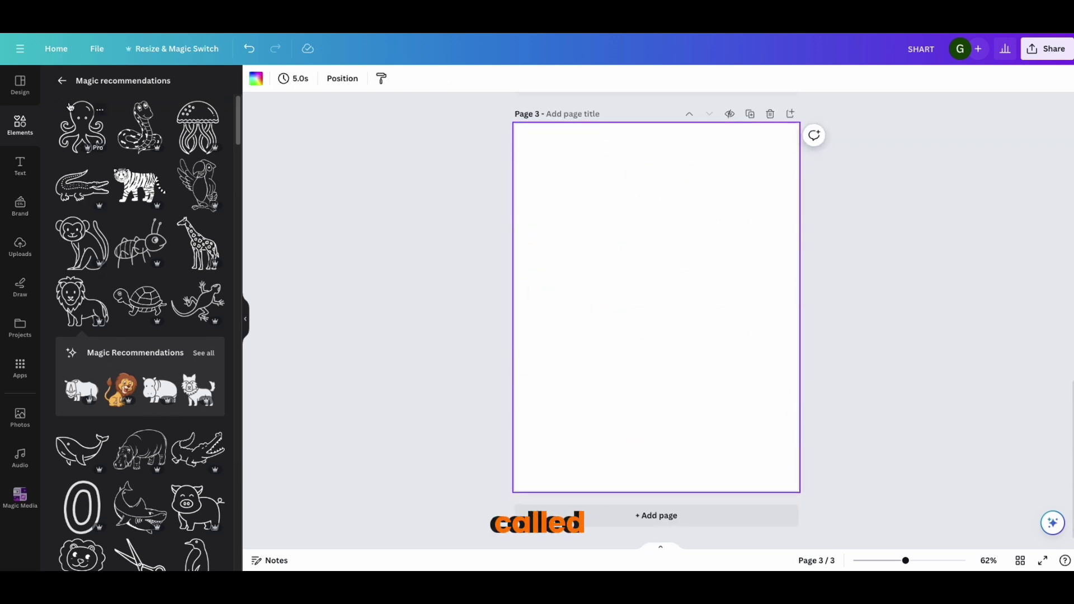
pyautogui.click(62, 81)
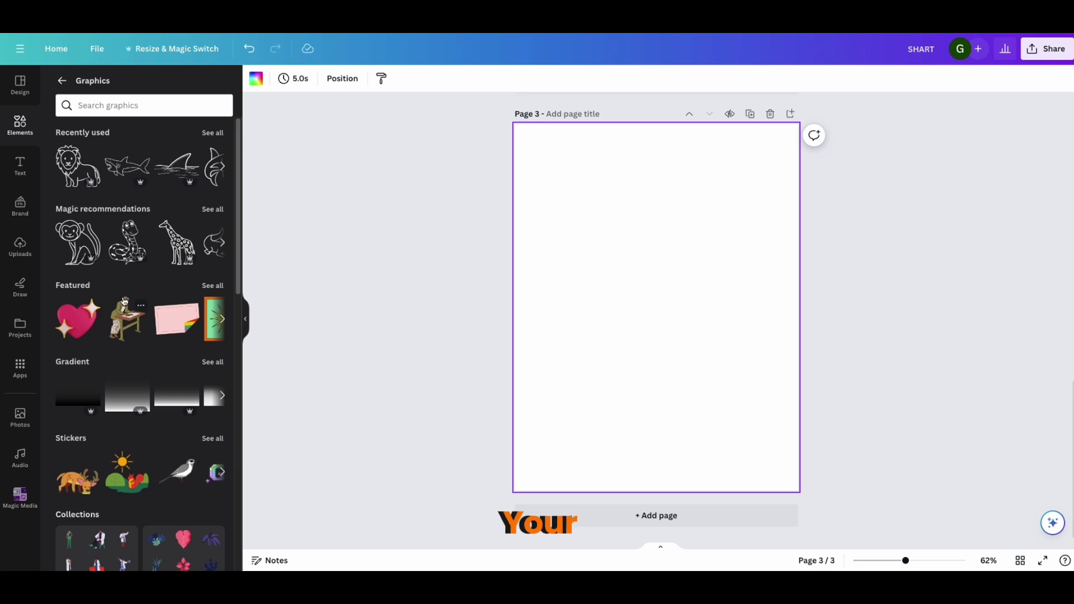
pyautogui.scroll(-15, 109, 302)
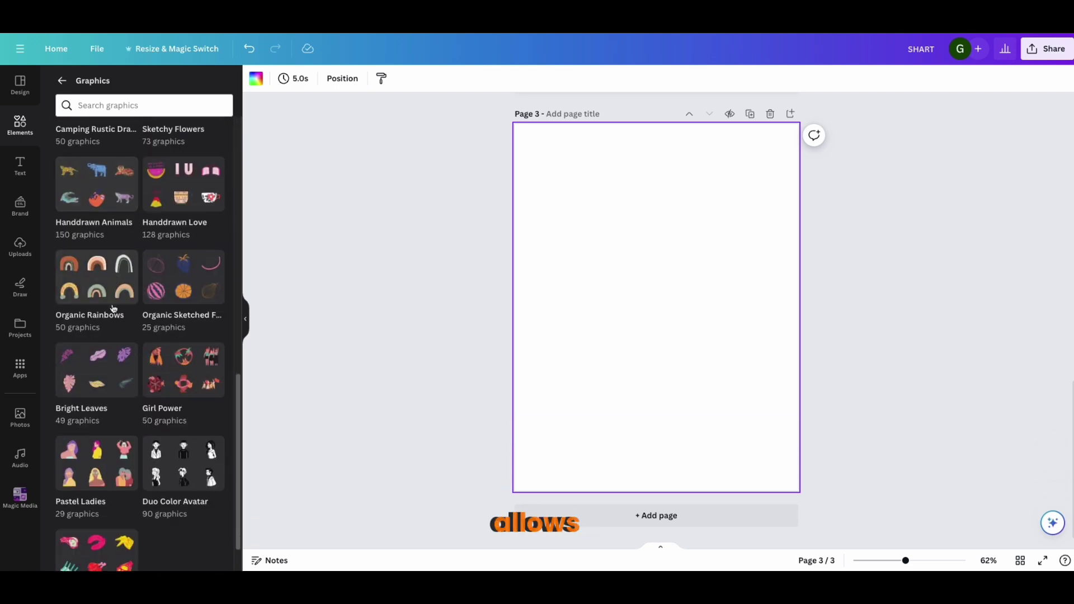
pyautogui.scroll(10, 120, 307)
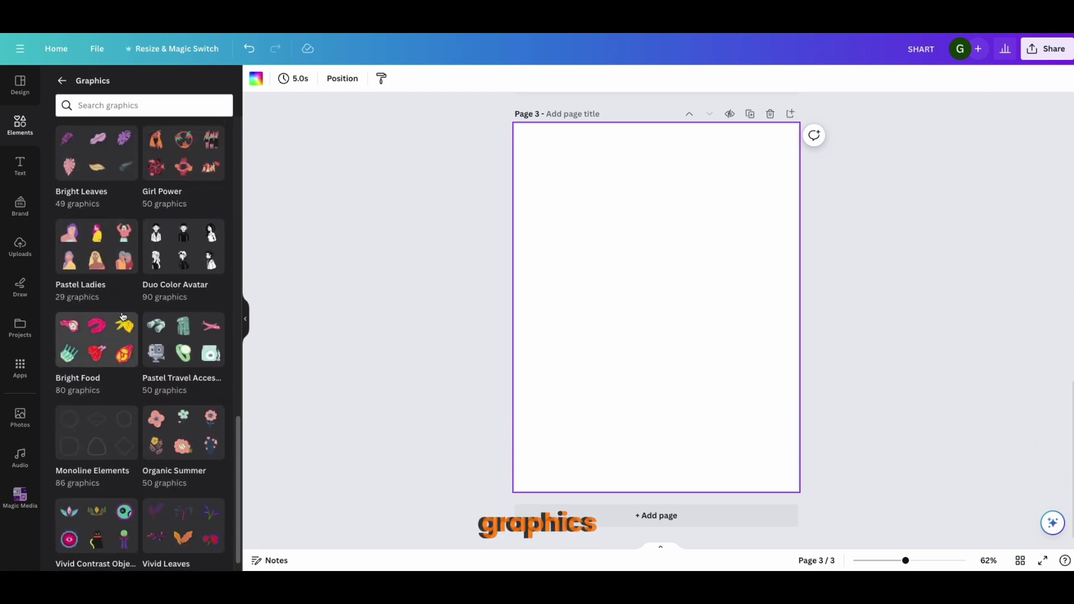
pyautogui.scroll(-1, 64, 85)
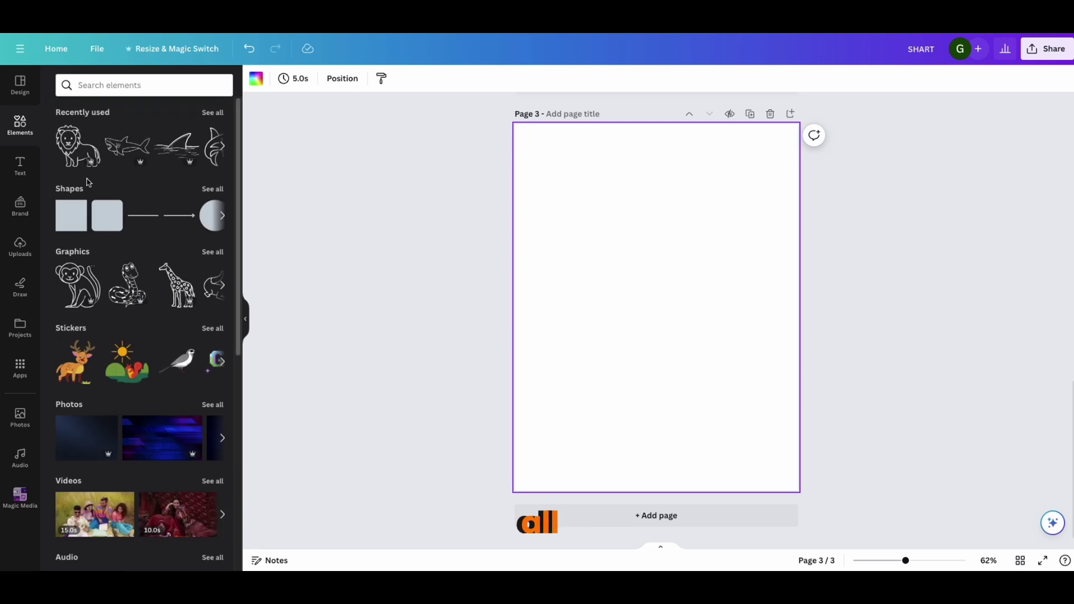
pyautogui.scroll(-3, 132, 184)
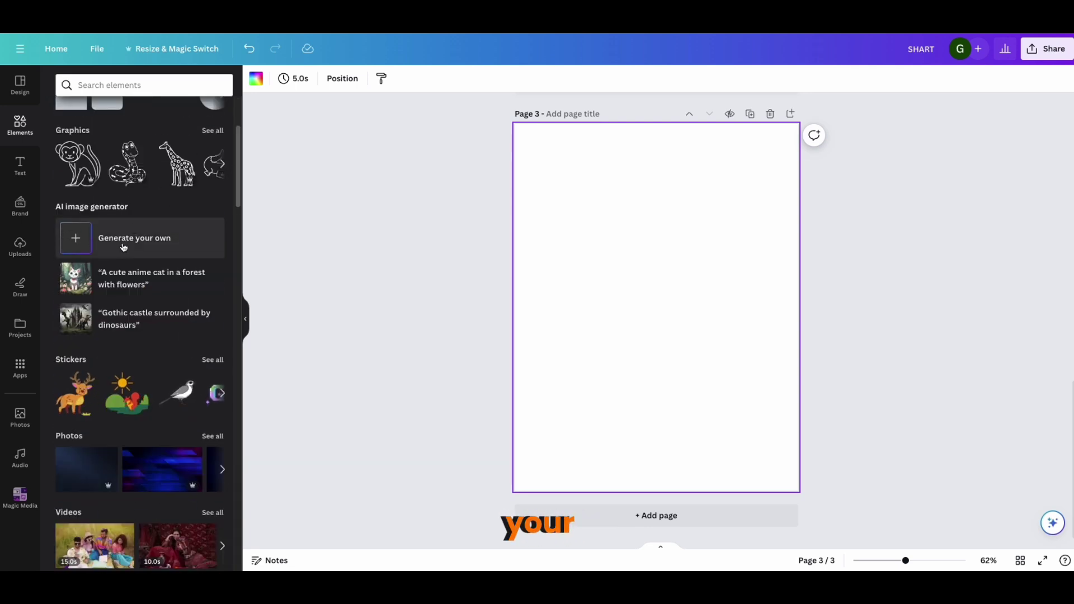
pyautogui.click(122, 246)
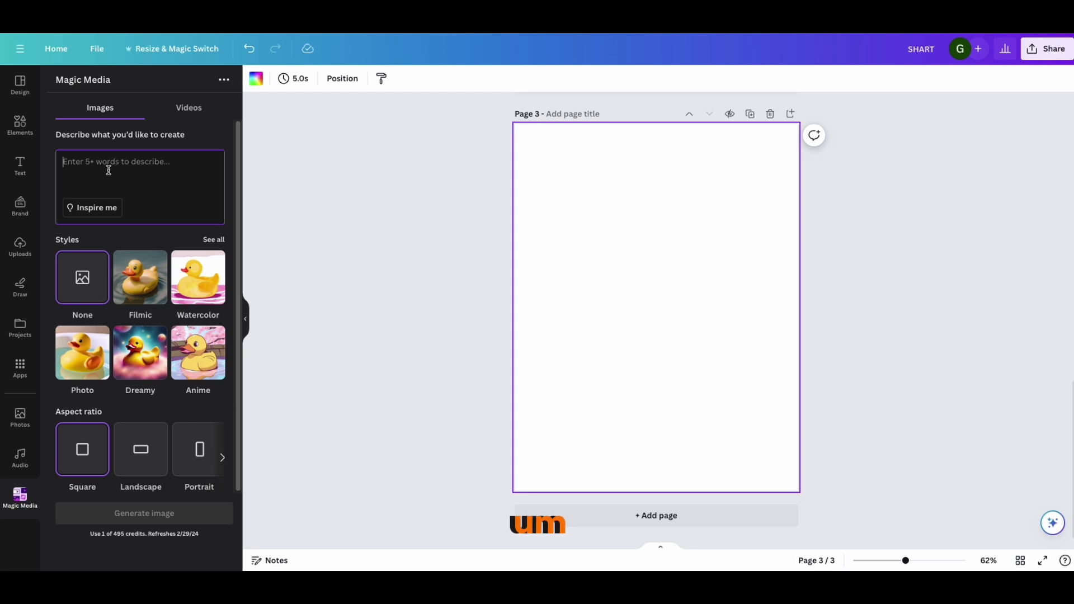
# Step: Generate portrait images from the prompt "a LION AND LIONESS IN A FOREST. CHILDREN COLOURING BOOK PAGE. BLACK AND WHITE OUTLINE"
pyautogui.write('a LION AND LIONESS IN A FOREST.')
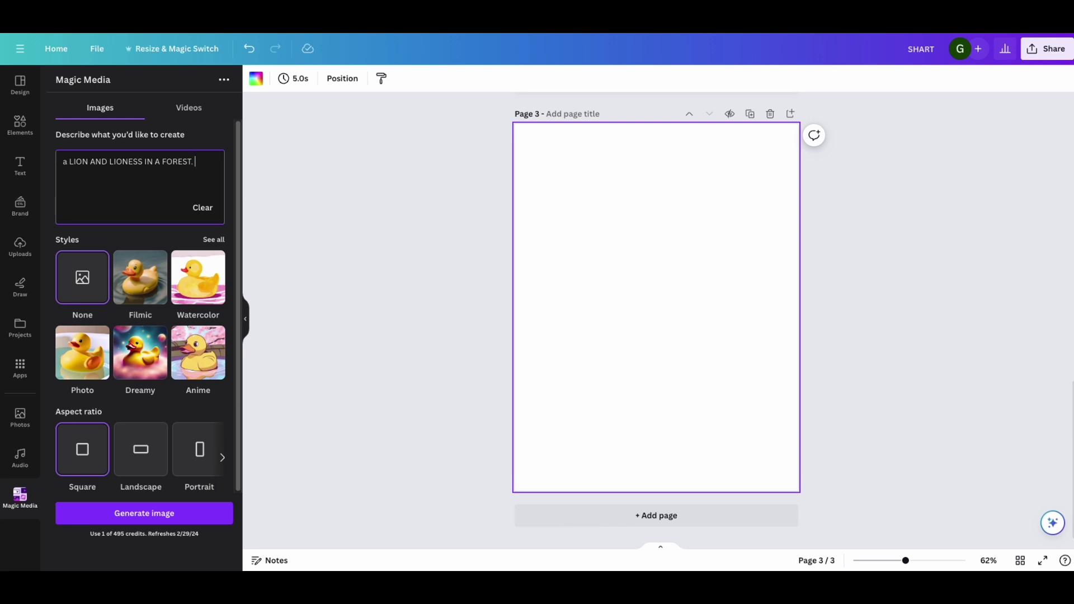
pyautogui.write('CHILDRE')
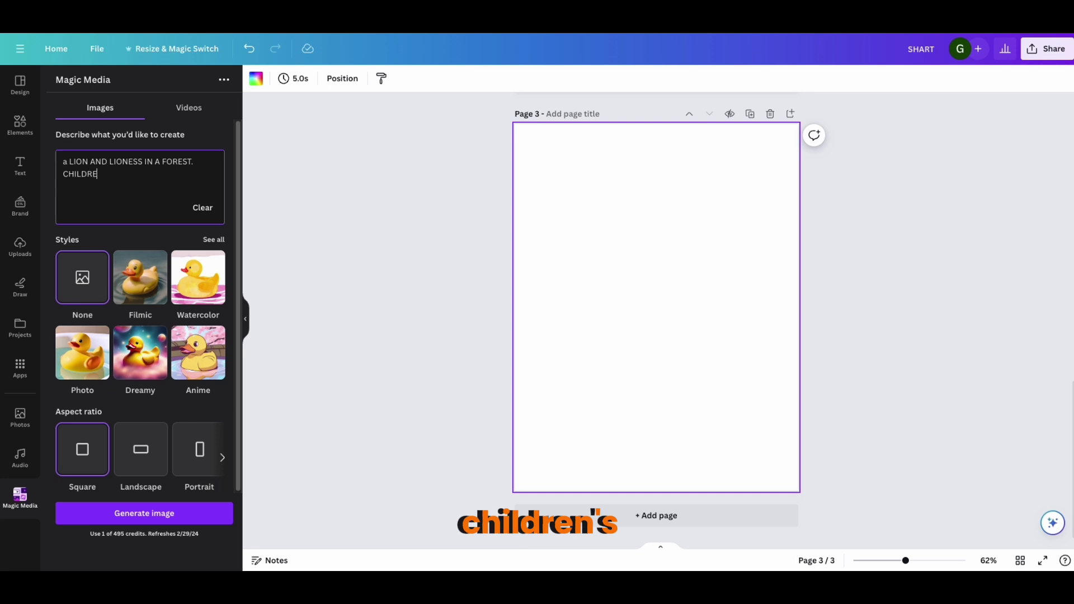
pyautogui.write('N COLOURING BOOK PAGE.')
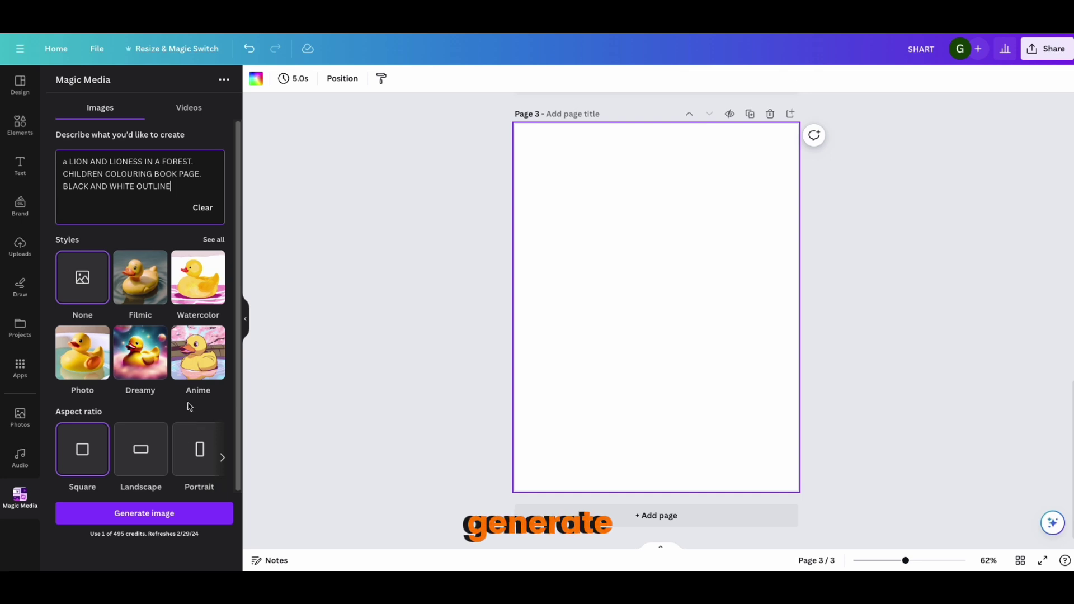
pyautogui.click(206, 452)
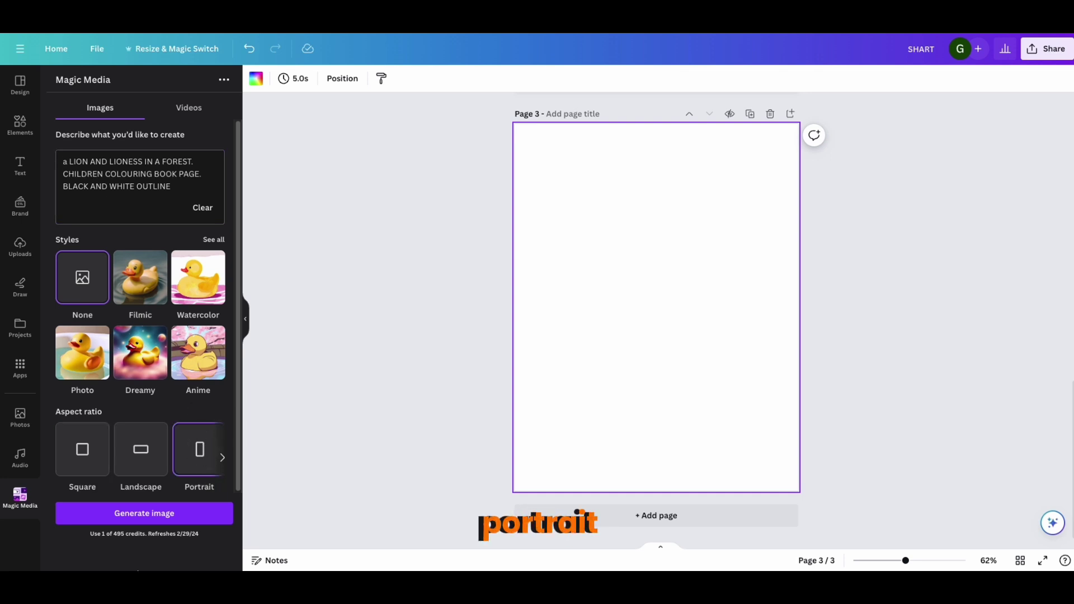
pyautogui.click(141, 515)
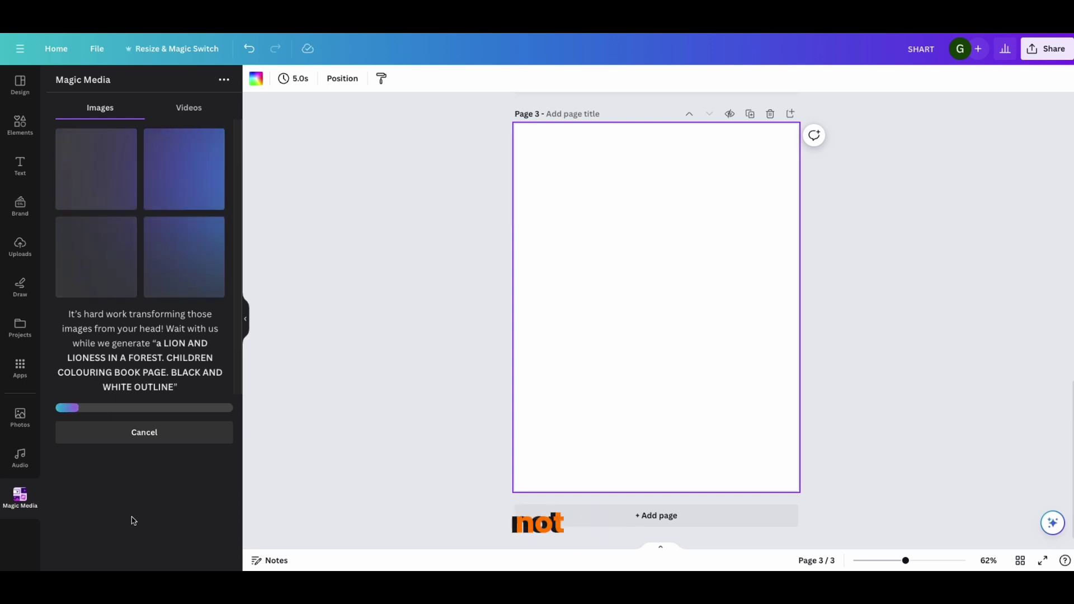
# Step: Insert the generated image of the lion sitting behind the lioness, with hills behind them, onto page 3
pyautogui.scroll(5, 643, 420)
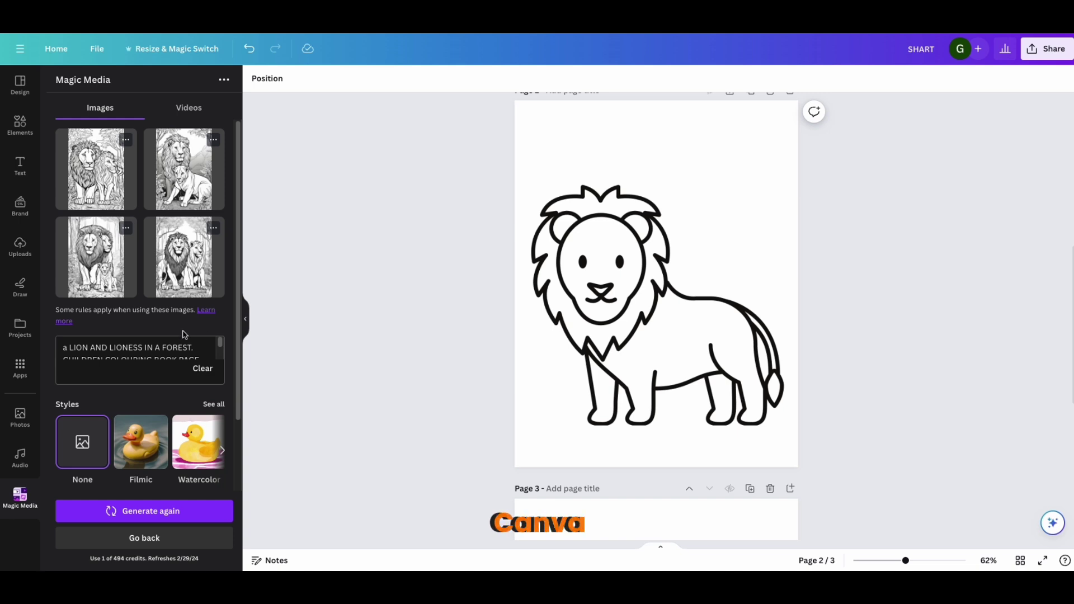
pyautogui.moveTo(221, 344)
pyautogui.mouseDown()
pyautogui.moveTo(220, 357)
pyautogui.moveTo(220, 342)
pyautogui.mouseUp()
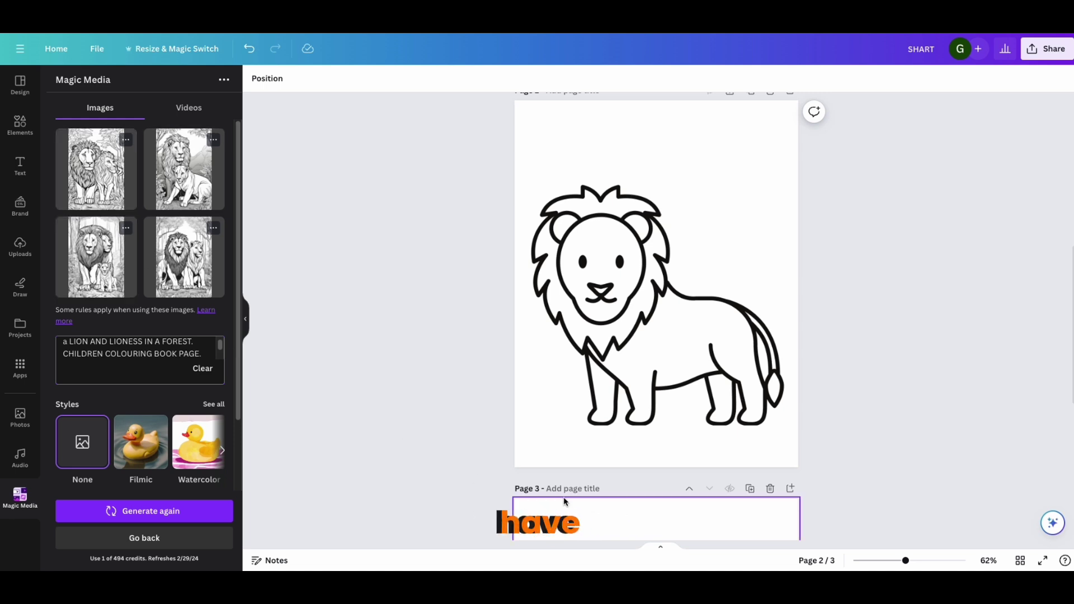
pyautogui.scroll(-5, 641, 456)
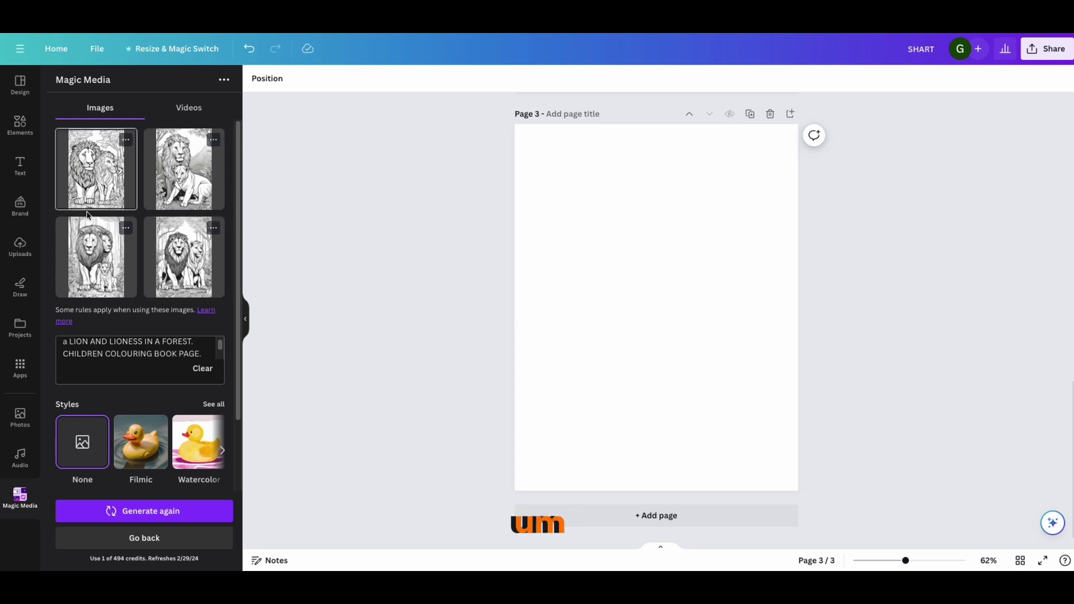
pyautogui.scroll(-2, 163, 275)
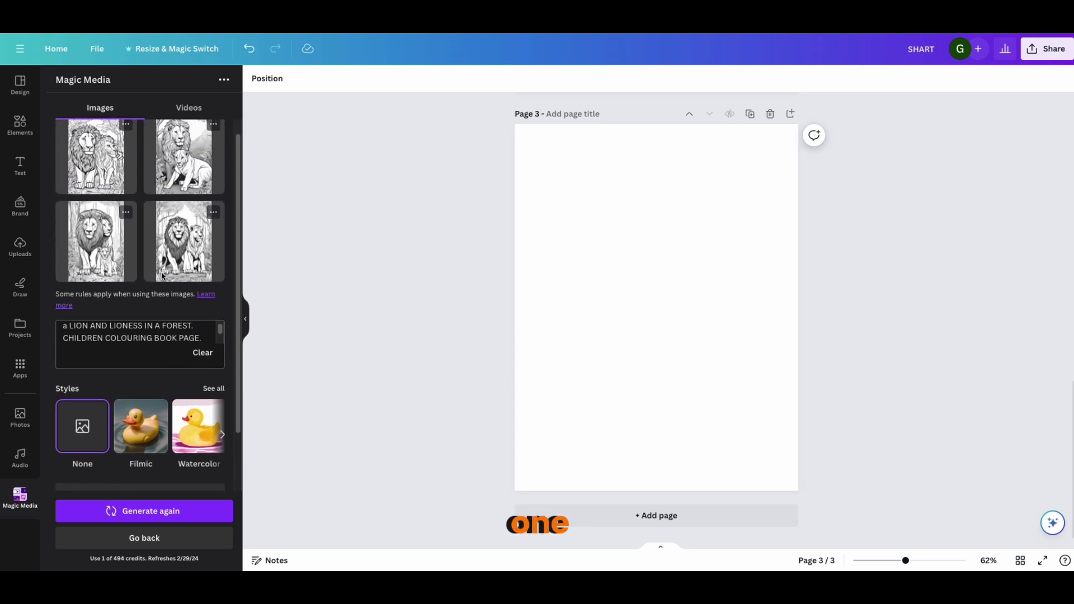
pyautogui.scroll(2, 163, 275)
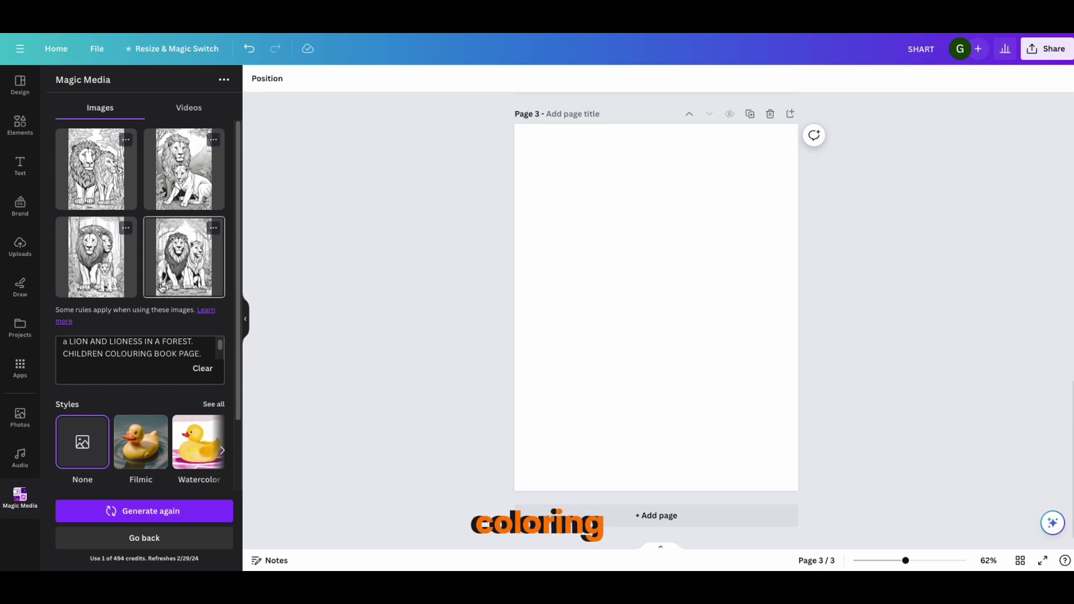
pyautogui.click(199, 177)
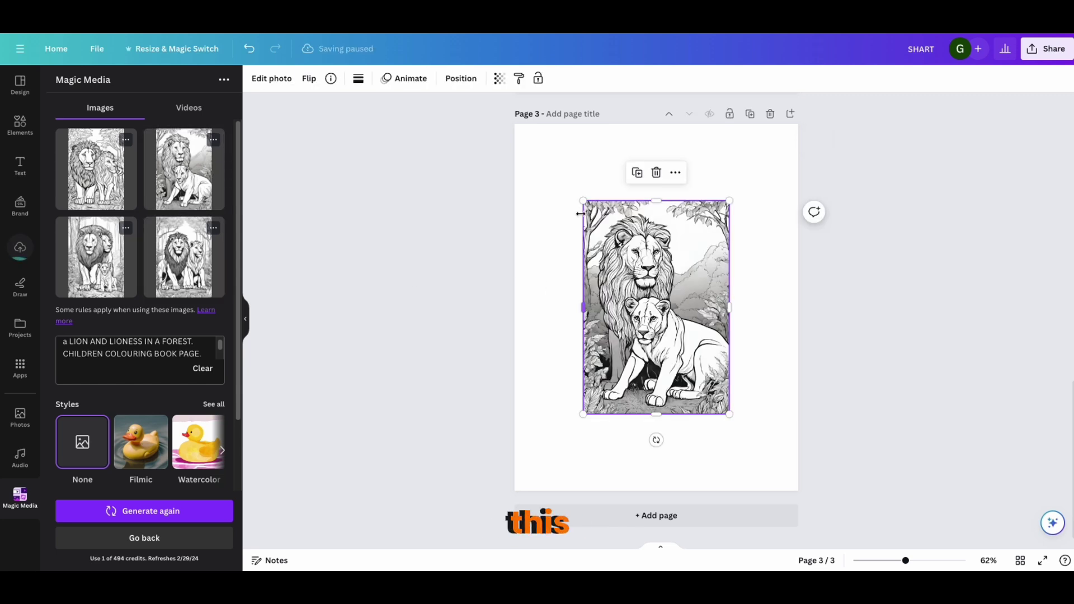
# Step: Enlarge the lion and lioness image to nearly the full width of page 3 and align it with the page's left edge
pyautogui.moveTo(582, 201); pyautogui.dragTo(475, 135)
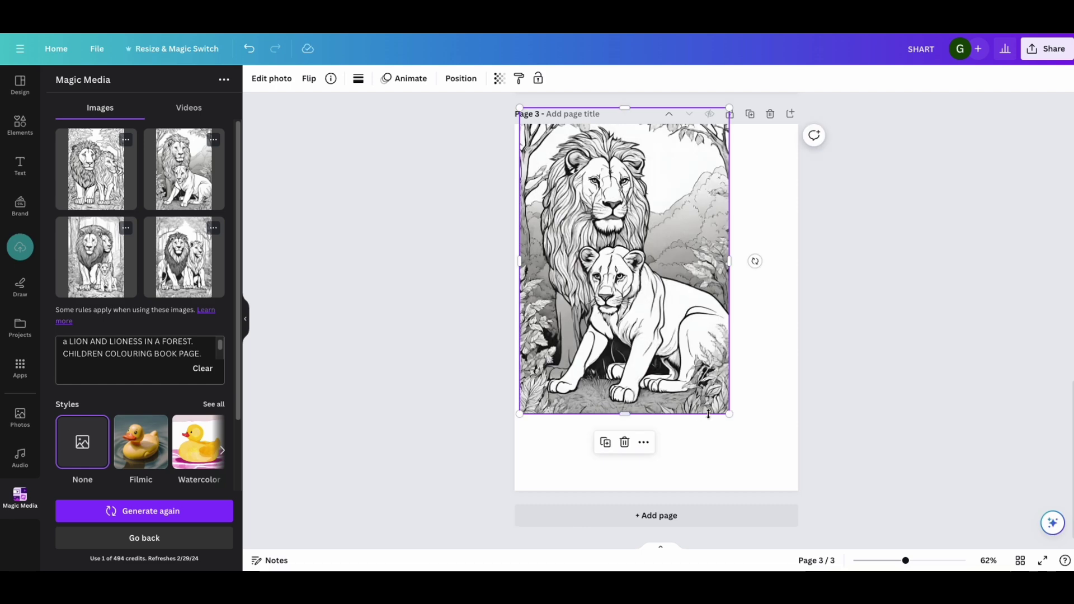
pyautogui.moveTo(729, 414); pyautogui.dragTo(809, 509)
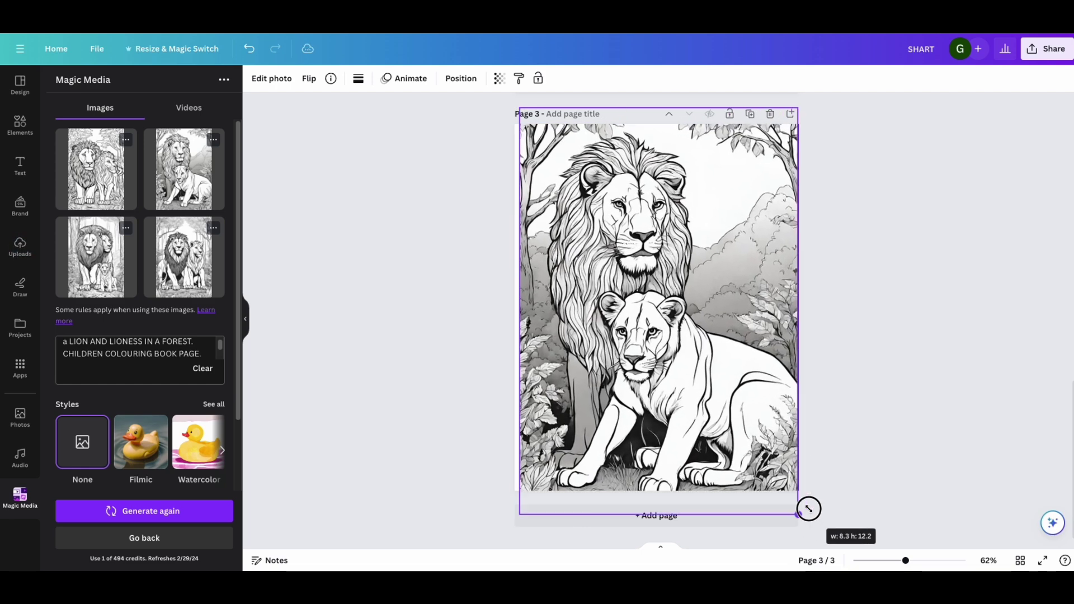
pyautogui.moveTo(680, 374); pyautogui.dragTo(639, 323)
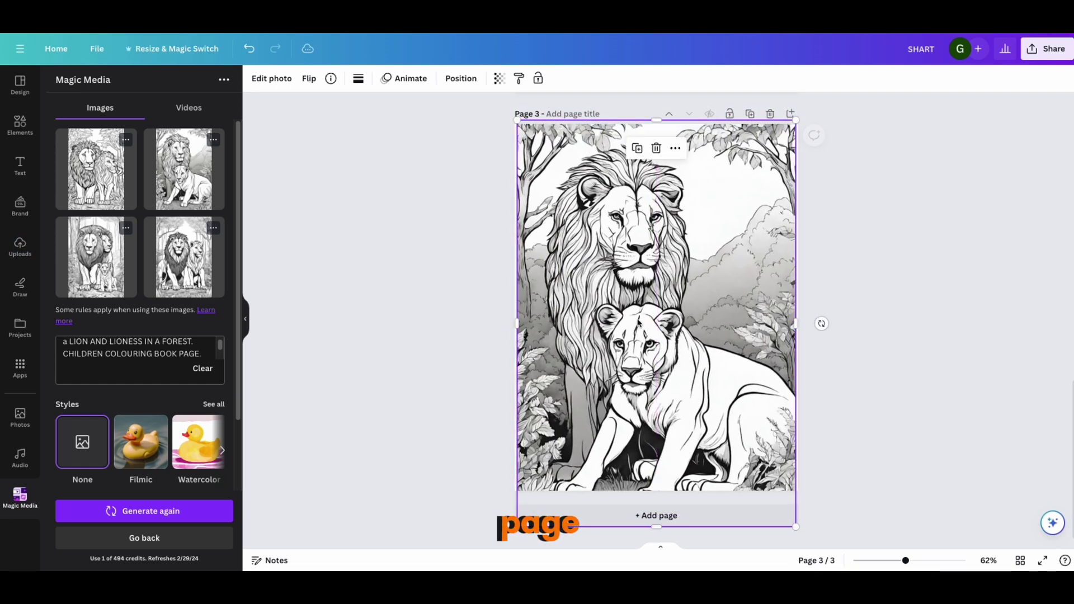
pyautogui.moveTo(517, 119); pyautogui.dragTo(514, 116)
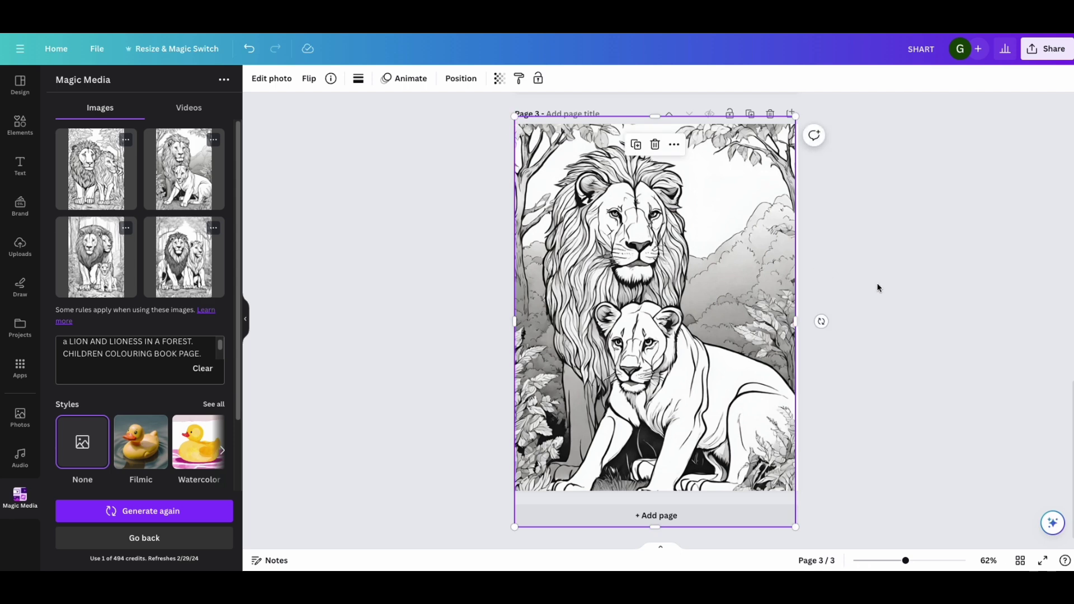
pyautogui.click(873, 343)
pyautogui.click(722, 393)
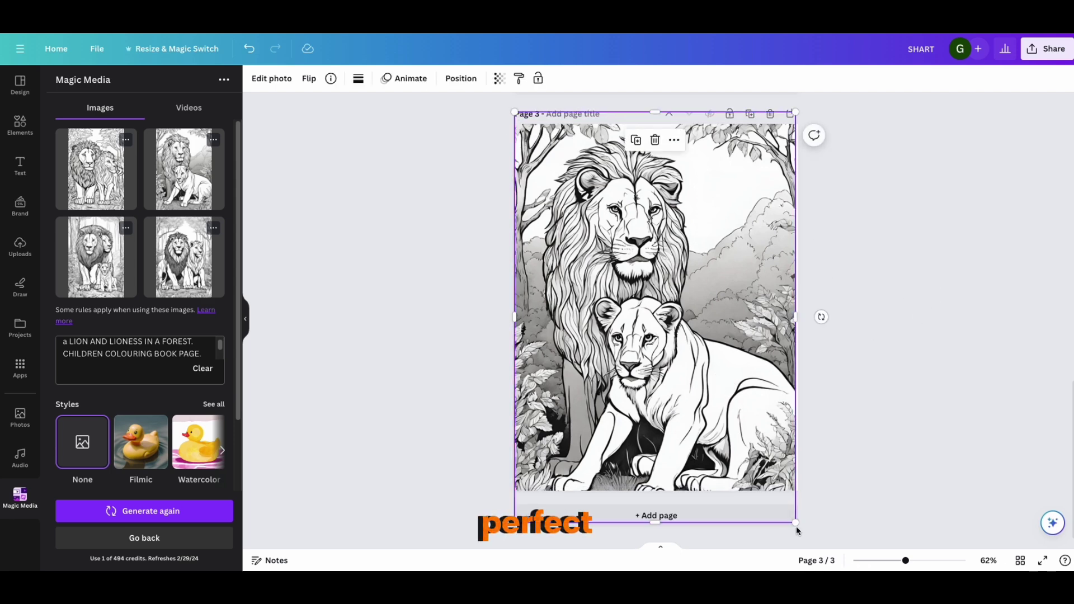
# Step: Scale the page 3 image down slightly, extend it to the page's right edge and reposition the picture within its crop
pyautogui.moveTo(795, 526); pyautogui.dragTo(786, 506)
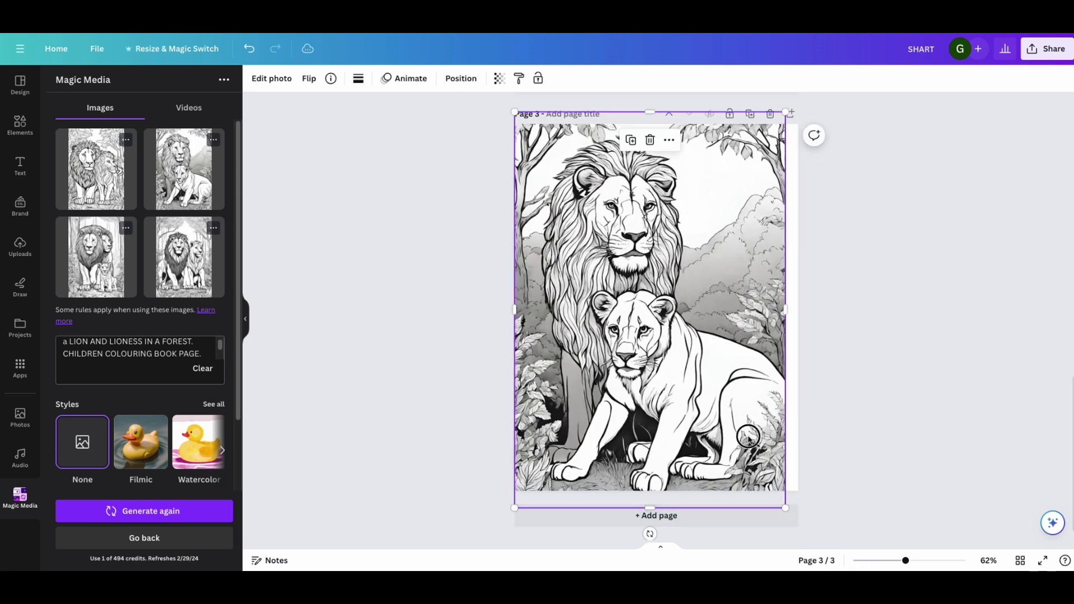
pyautogui.click(797, 306)
pyautogui.click(786, 306)
pyautogui.moveTo(786, 306); pyautogui.dragTo(799, 307)
pyautogui.doubleClick(706, 376)
pyautogui.moveTo(706, 376); pyautogui.dragTo(705, 364)
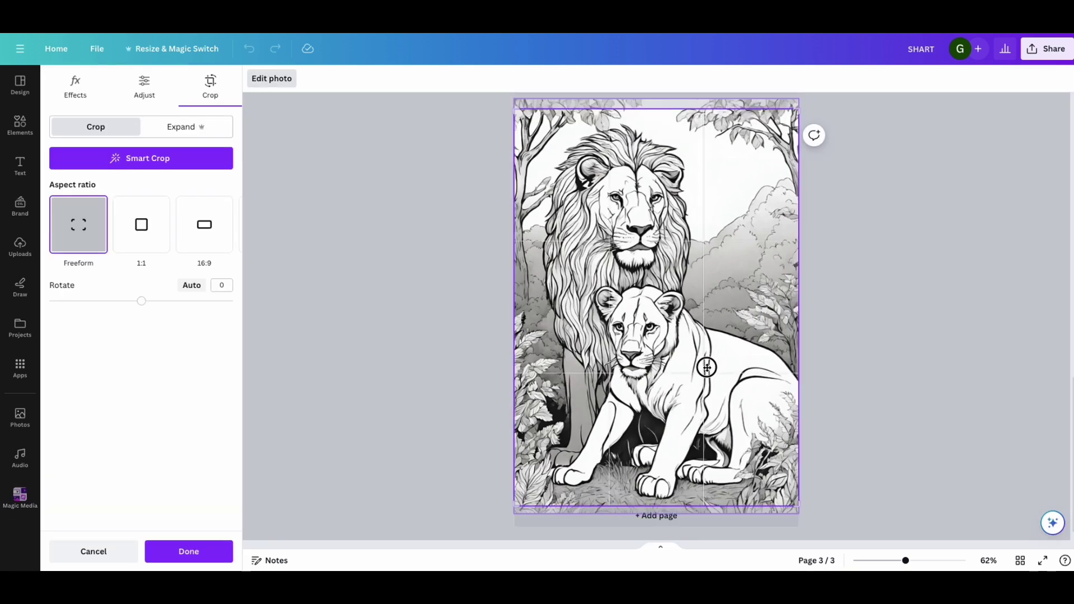
pyautogui.click(865, 377)
pyautogui.click(851, 381)
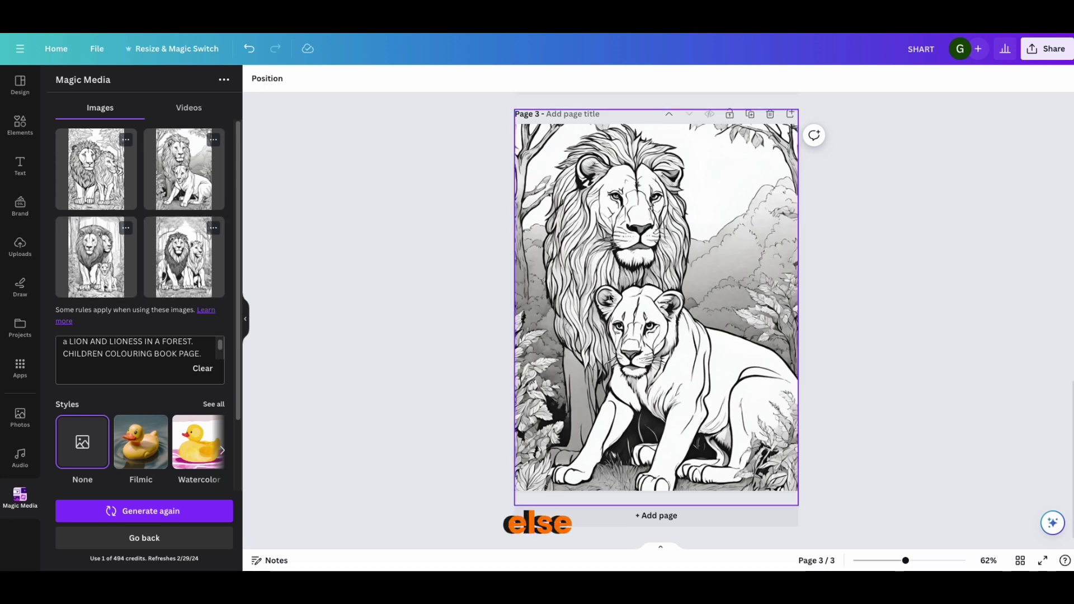
# Step: Generate more images like the first lion and lioness result
pyautogui.click(126, 139)
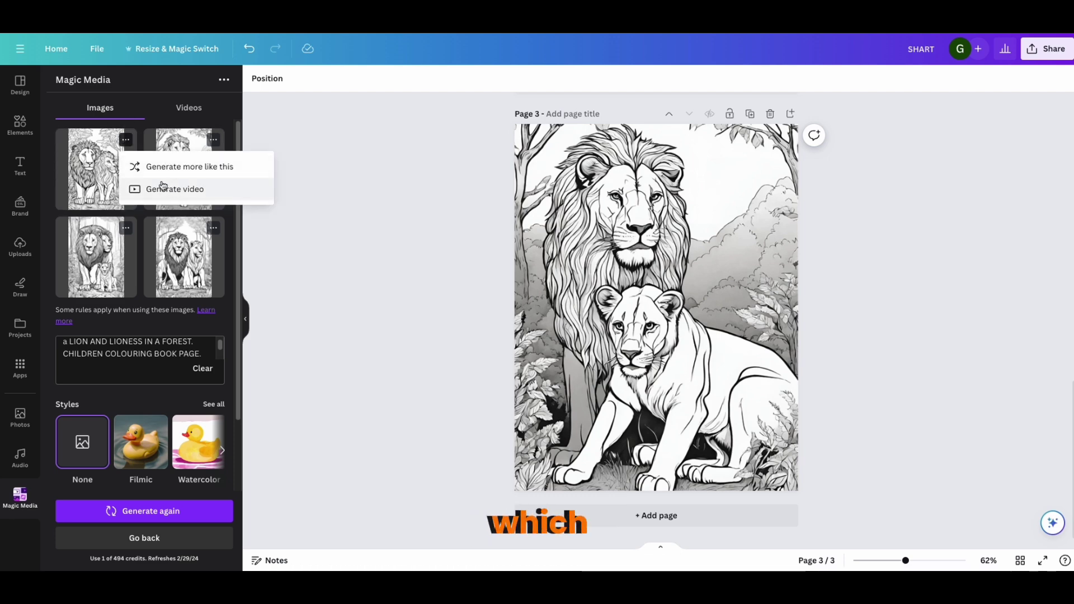
pyautogui.click(189, 168)
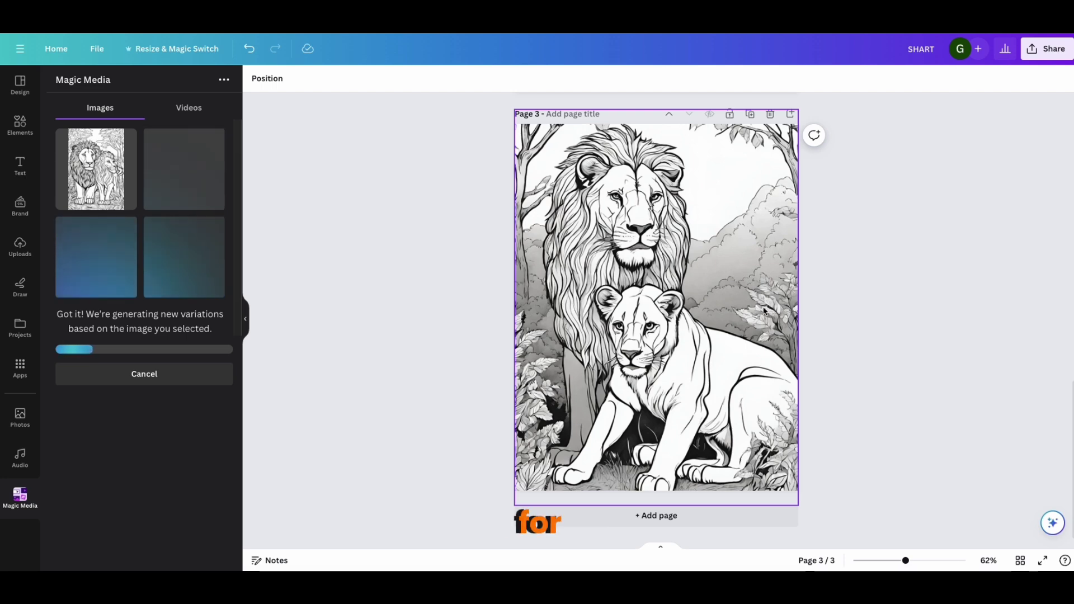
pyautogui.scroll(10, 680, 306)
pyautogui.scroll(-5, 676, 303)
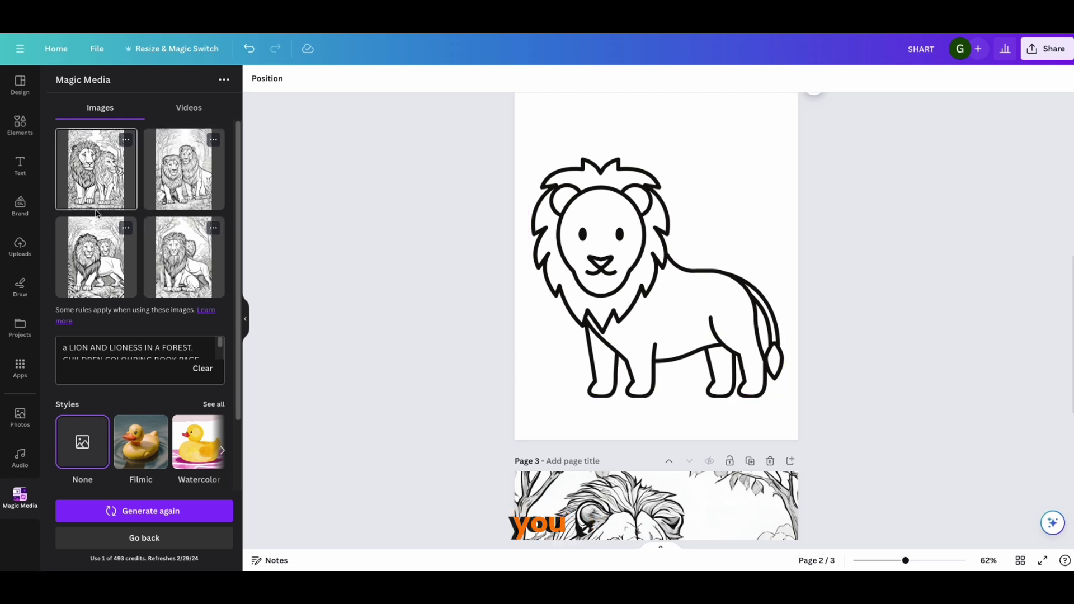
pyautogui.scroll(-2, 132, 248)
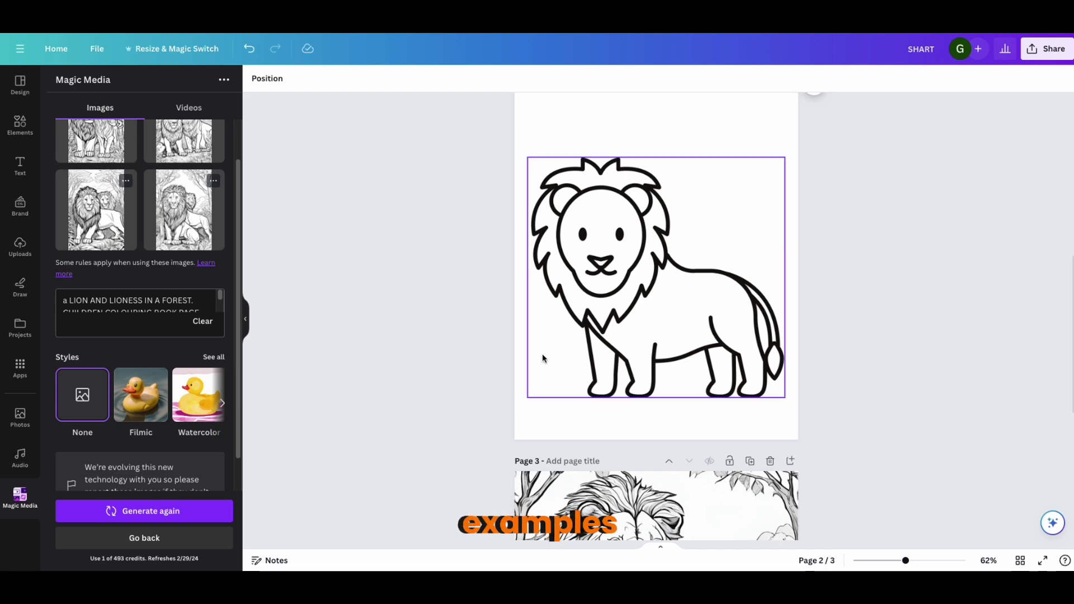
# Step: Add a fourth page and insert the new variation showing a standing lion with a second lion behind it
pyautogui.scroll(-5, 641, 415)
pyautogui.click(593, 514)
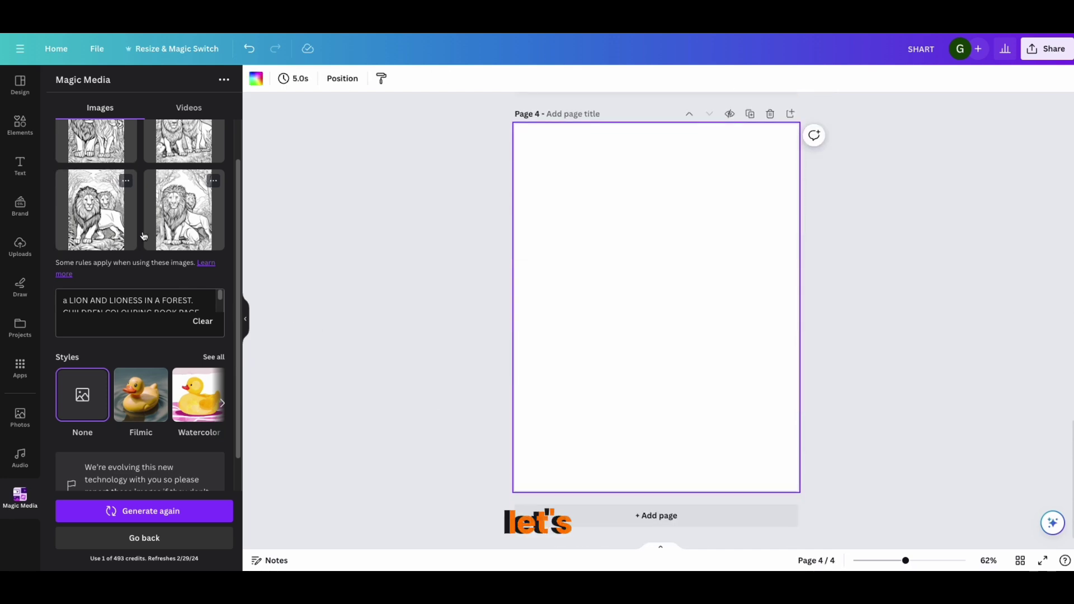
pyautogui.click(73, 214)
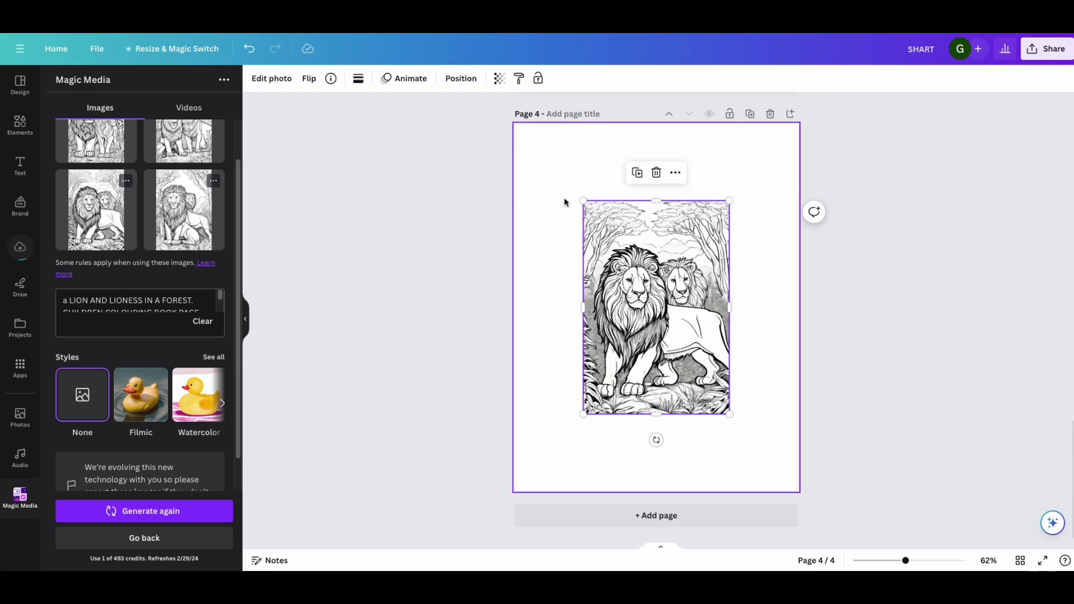
# Step: Enlarge and reposition the two-lion image so that it covers page 4 from edge to edge
pyautogui.moveTo(583, 201); pyautogui.dragTo(443, 136)
pyautogui.moveTo(730, 415); pyautogui.dragTo(790, 502)
pyautogui.moveTo(714, 453); pyautogui.dragTo(723, 432)
pyautogui.moveTo(801, 302); pyautogui.dragTo(799, 296)
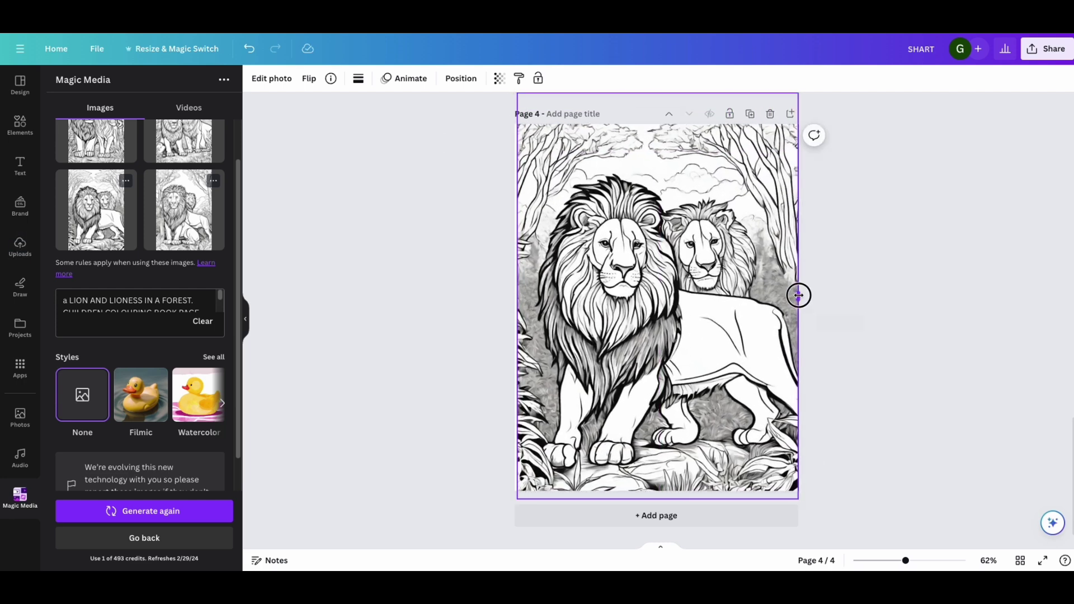
pyautogui.click(940, 345)
pyautogui.click(525, 324)
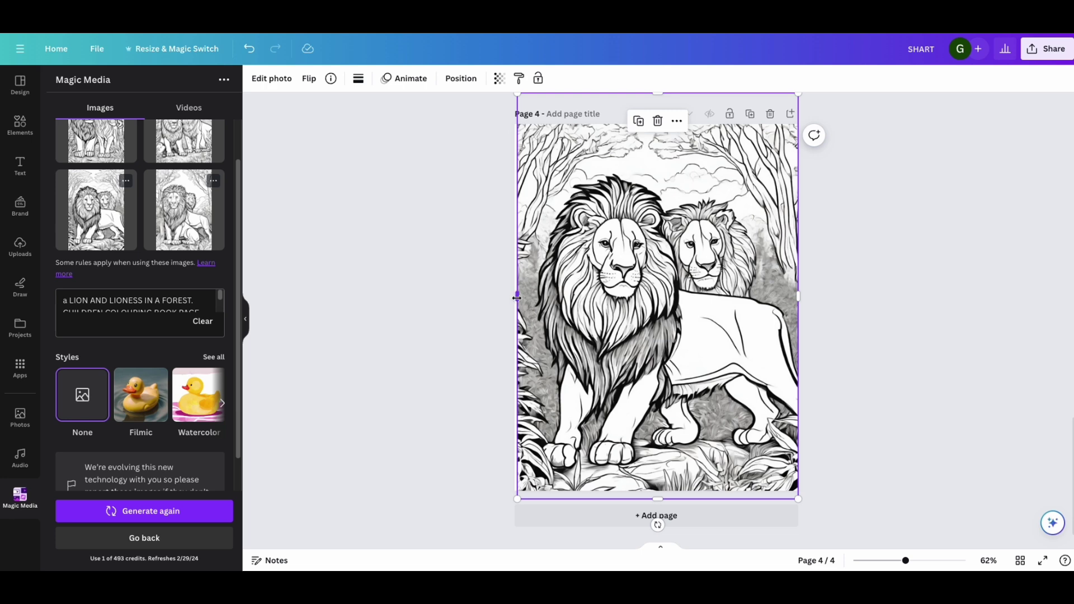
pyautogui.moveTo(517, 298); pyautogui.dragTo(512, 298)
pyautogui.click(420, 291)
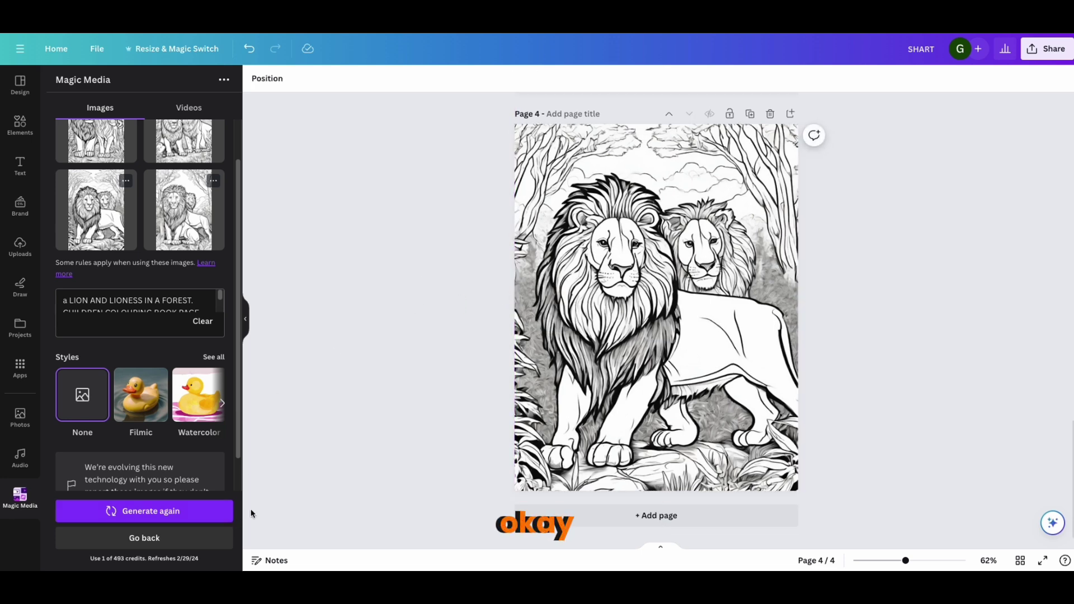
pyautogui.scroll(1, 130, 328)
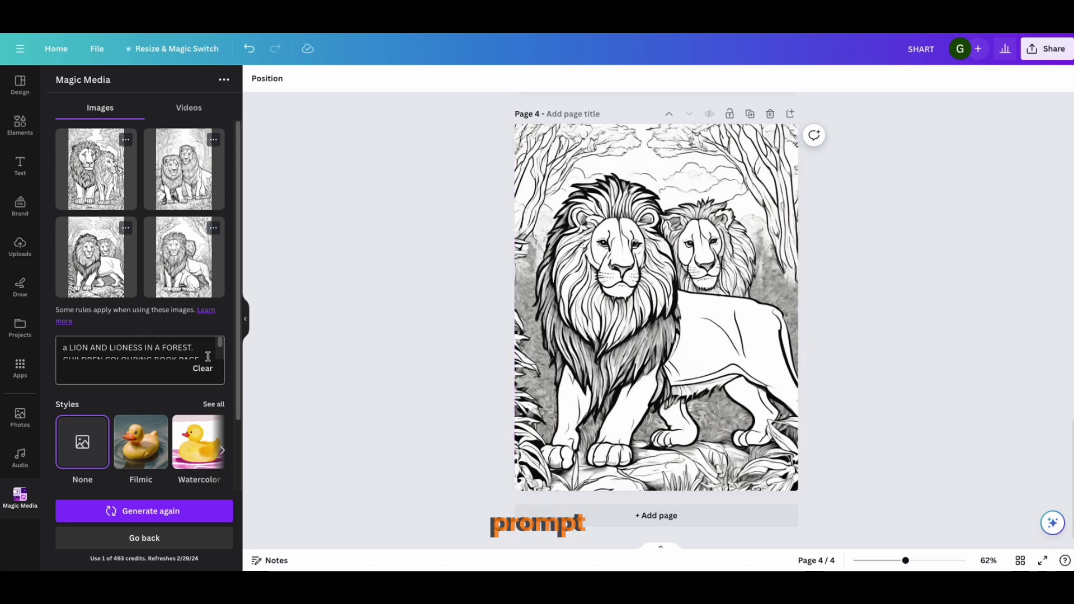
pyautogui.scroll(-2, 175, 352)
pyautogui.scroll(2, 174, 353)
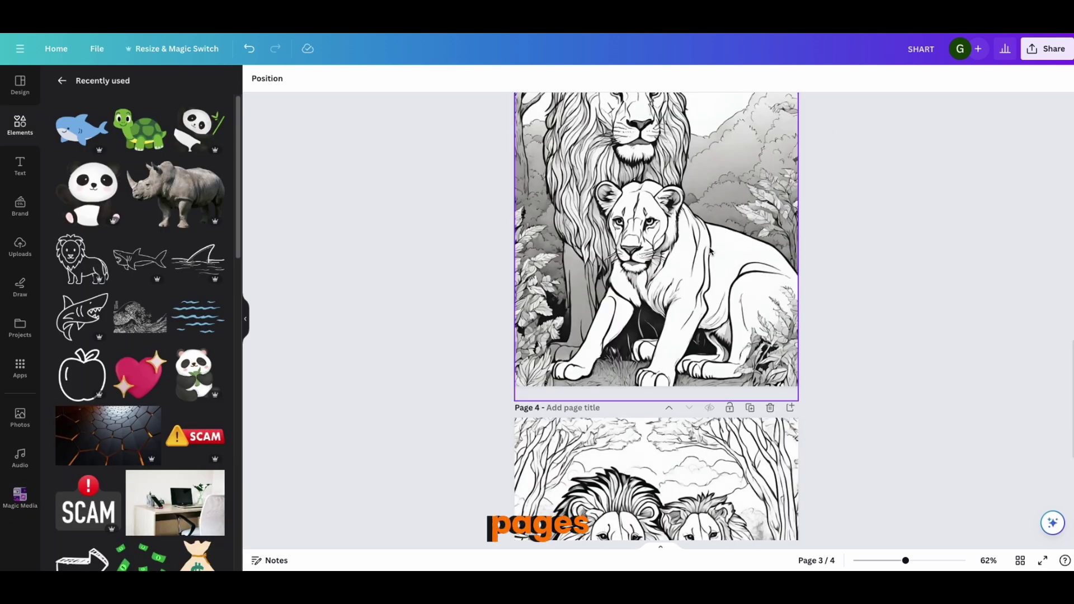
pyautogui.scroll(1, 709, 253)
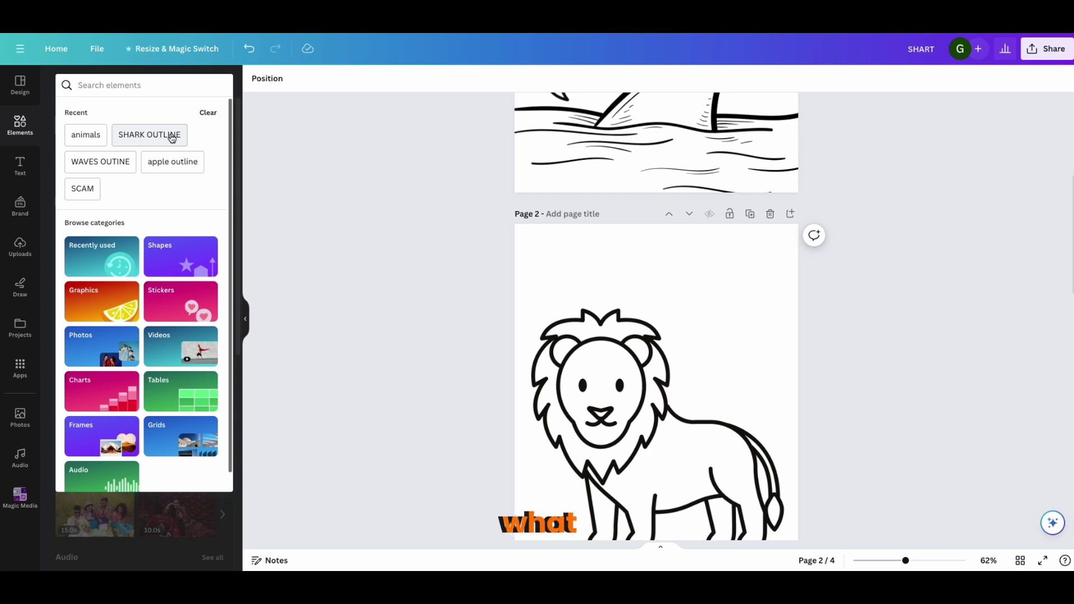
# Step: Search the elements for "COLOURING PAGES" and browse all matching graphics
pyautogui.click(140, 85)
pyautogui.write('COLOU')
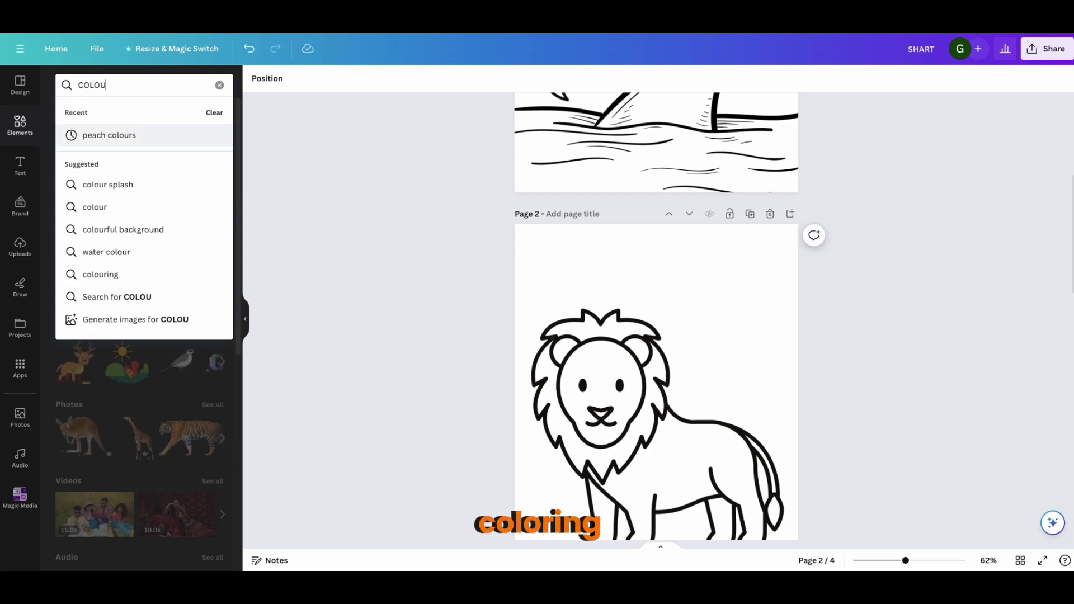
pyautogui.press('BackSpace')
pyautogui.write('UR')
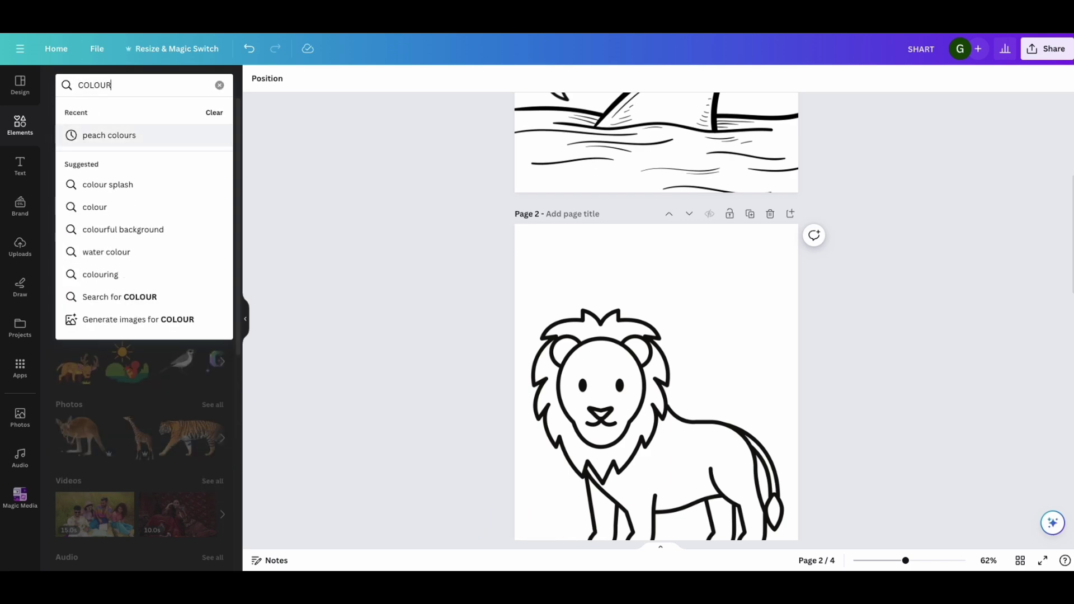
pyautogui.write('ING PAGES')
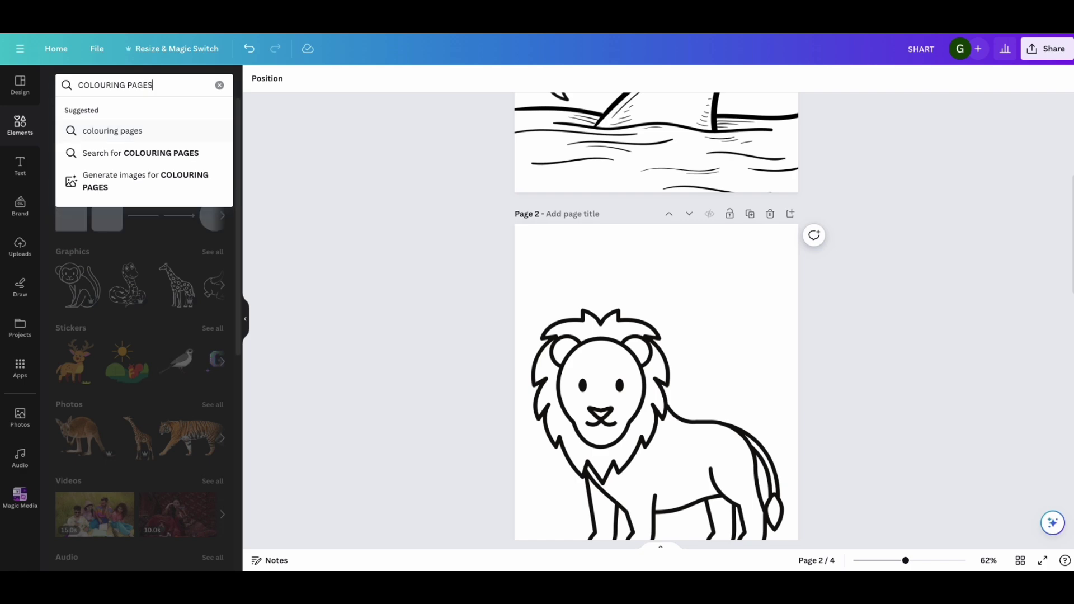
pyautogui.click(208, 153)
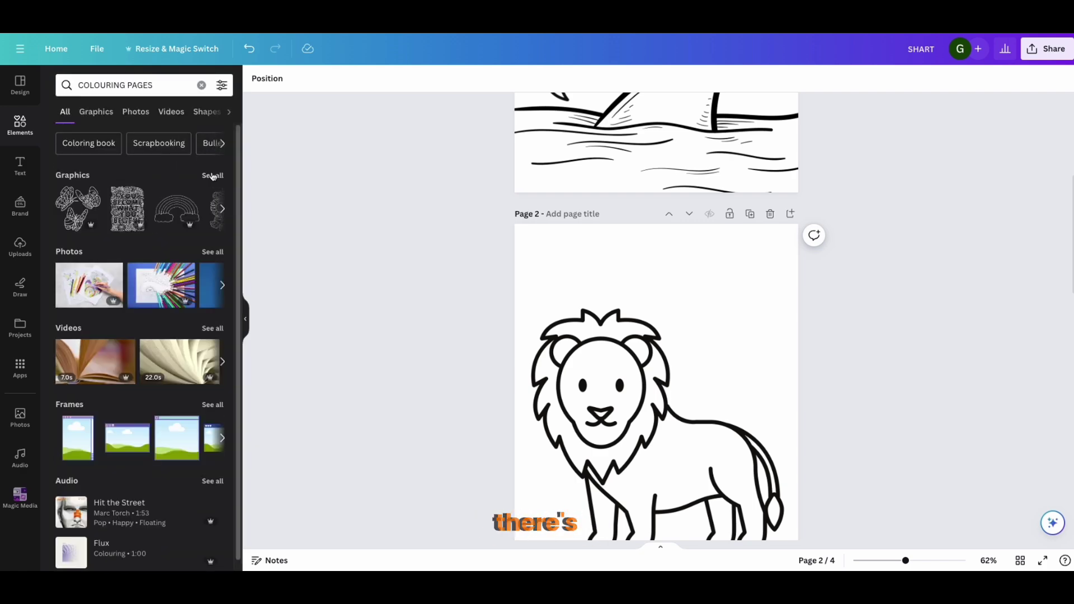
pyautogui.click(213, 176)
pyautogui.scroll(-7, 126, 490)
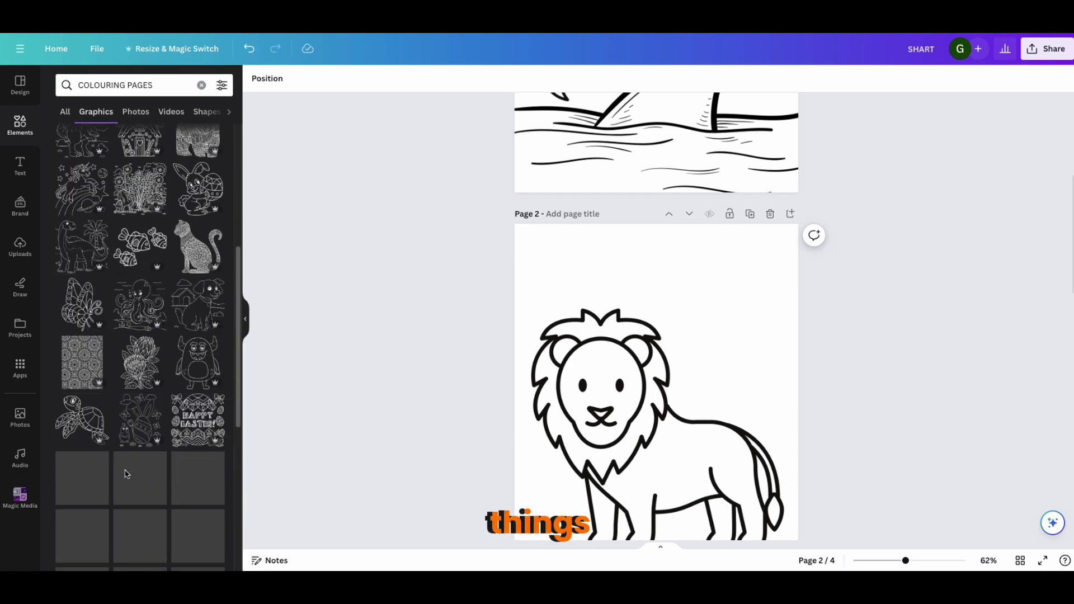
pyautogui.scroll(-2, 131, 431)
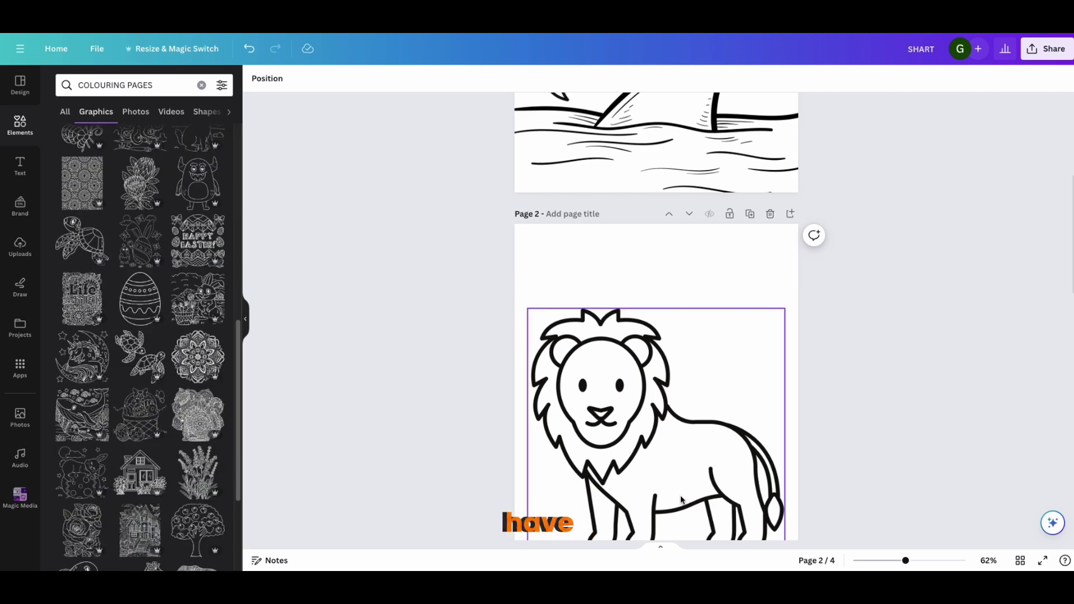
# Step: Add a fifth page, insert the decorated Easter egg outline and enlarge it to about two thirds of the page width
pyautogui.scroll(-15, 671, 500)
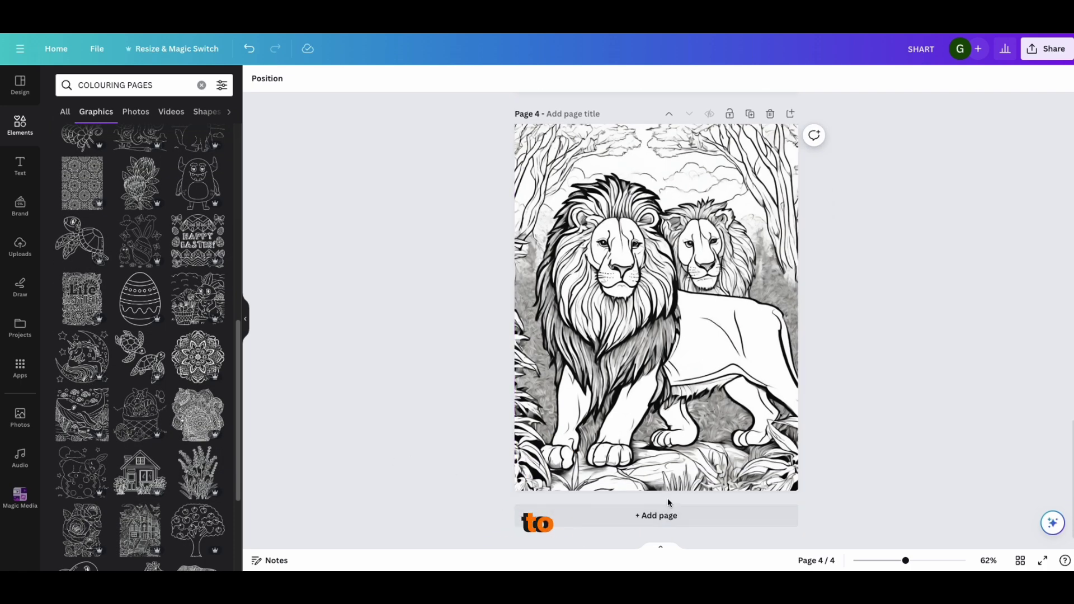
pyautogui.click(654, 514)
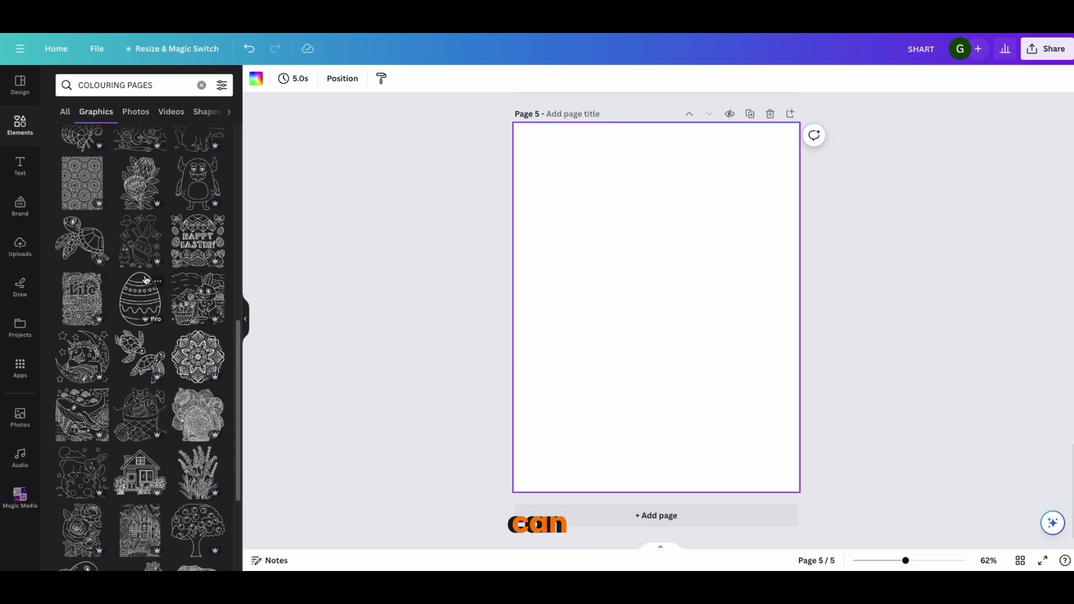
pyautogui.click(146, 280)
pyautogui.moveTo(599, 234); pyautogui.dragTo(561, 184)
pyautogui.moveTo(712, 379); pyautogui.dragTo(730, 440)
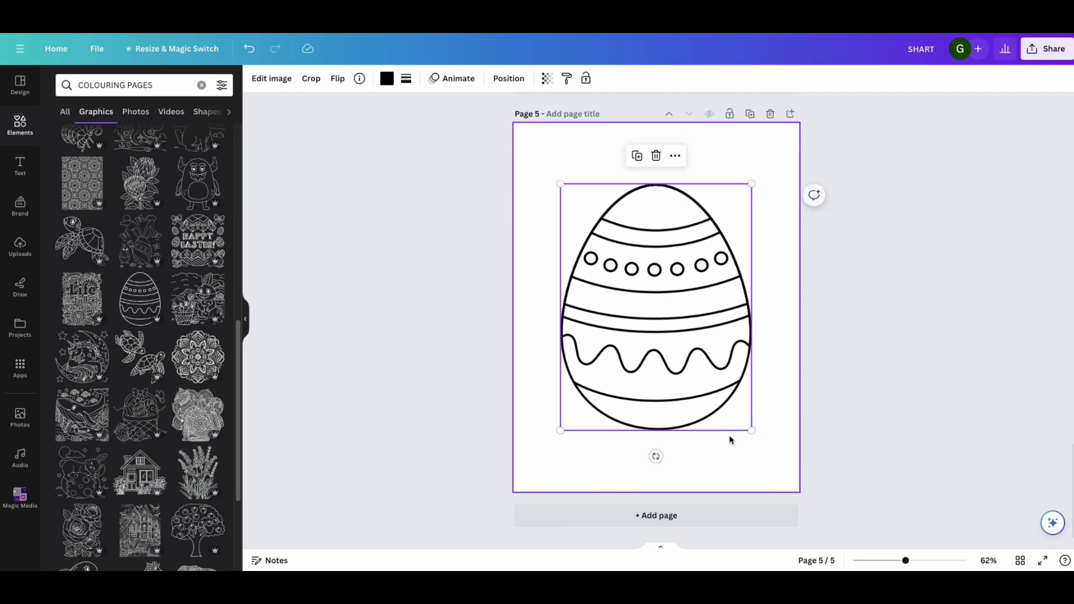
# Step: Duplicate page 1 with the shark and fin drawing
pyautogui.moveTo(676, 370); pyautogui.dragTo(679, 377)
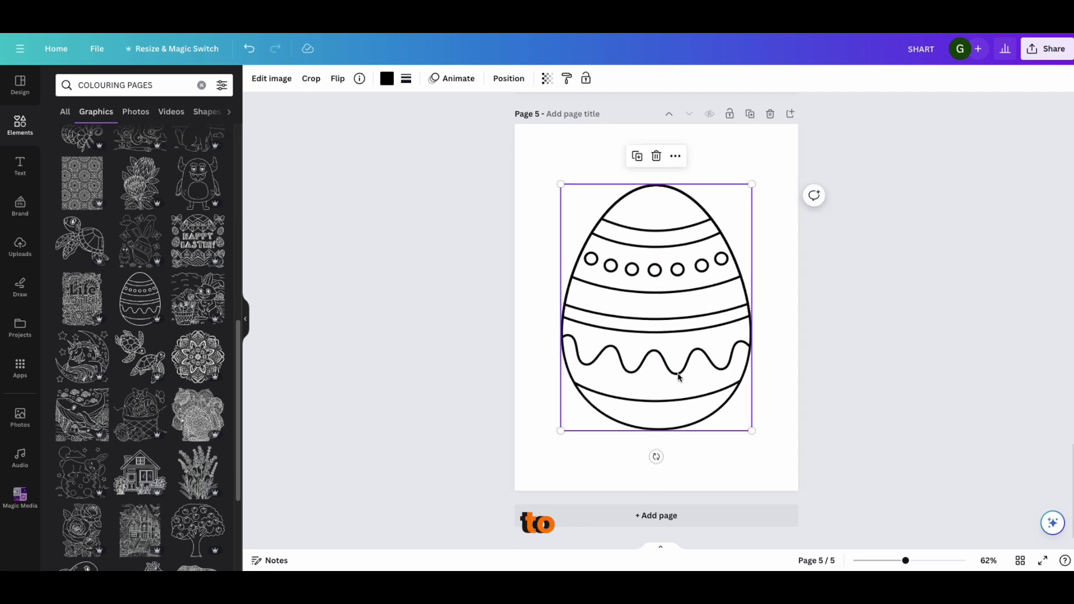
pyautogui.scroll(10, 668, 378)
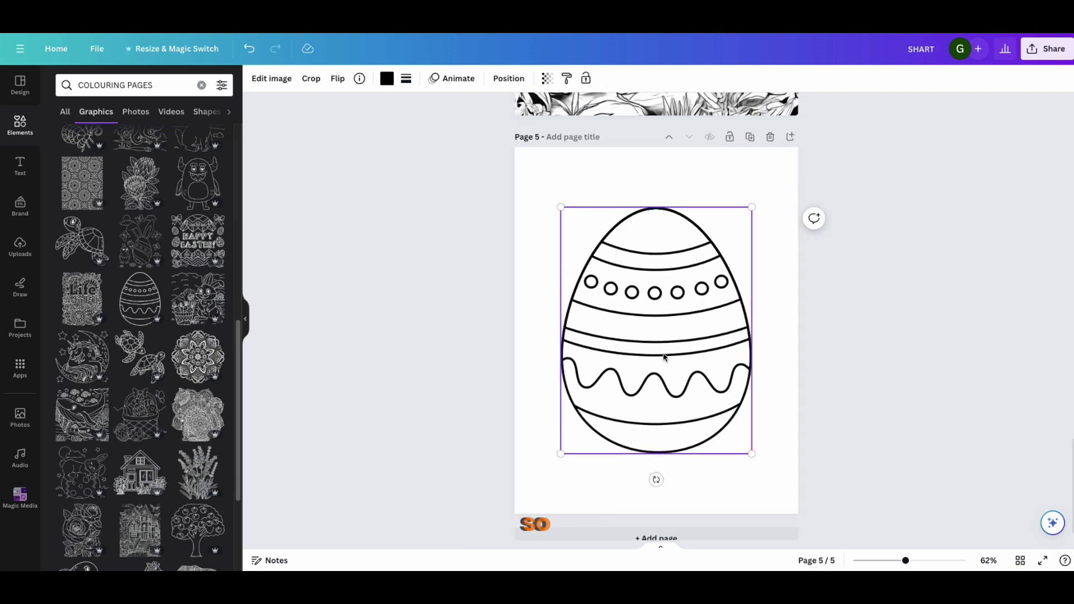
pyautogui.scroll(15, 664, 336)
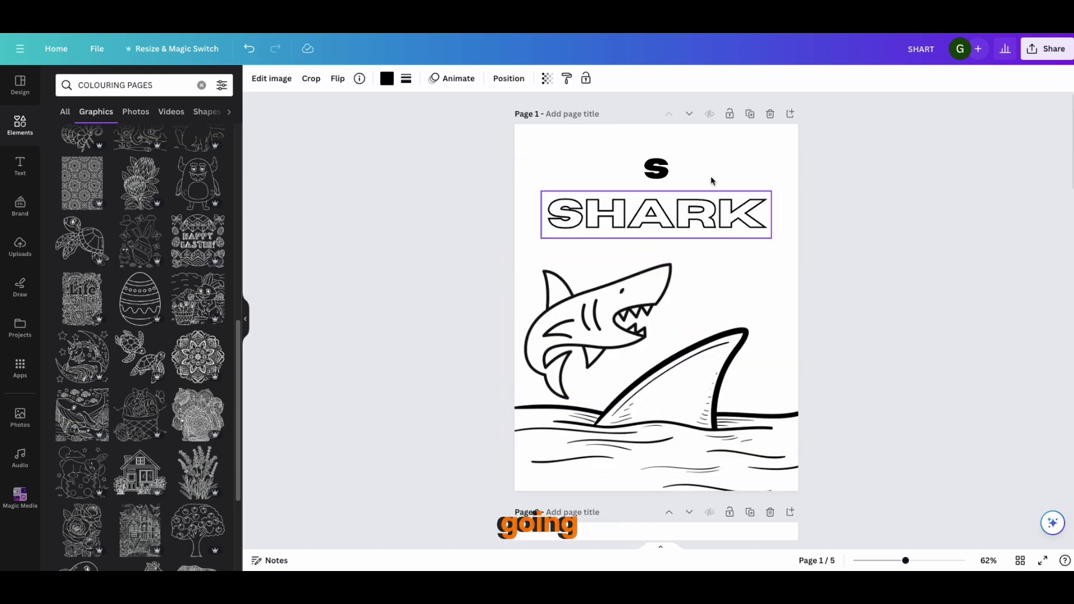
pyautogui.click(751, 115)
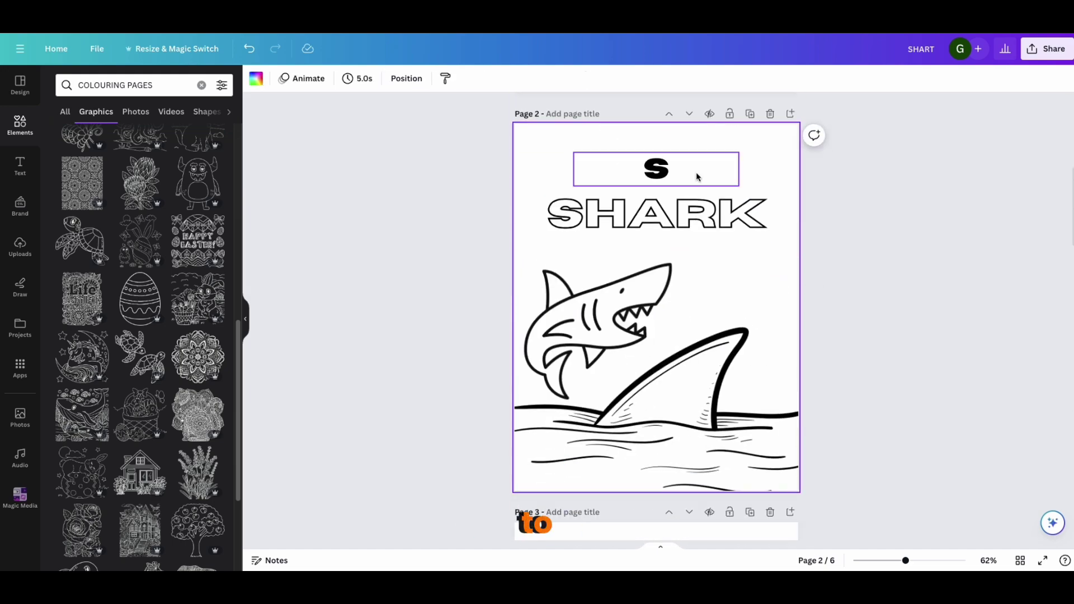
# Step: Replace the hollow SHARK heading on page 1 with "COLOURING PAGE"
pyautogui.click(645, 210)
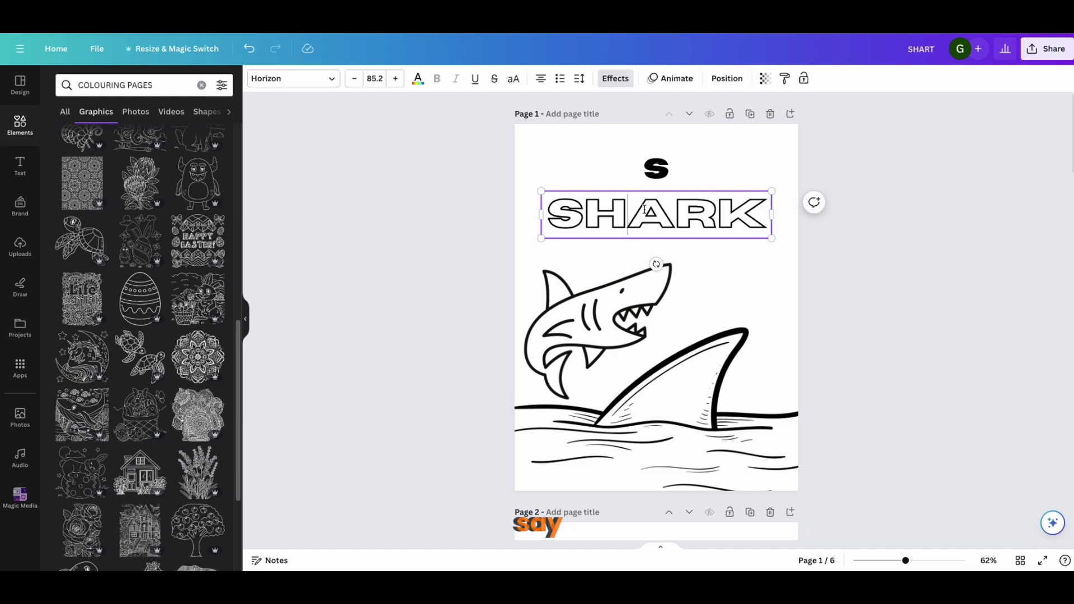
pyautogui.click(644, 210)
pyautogui.write('COL')
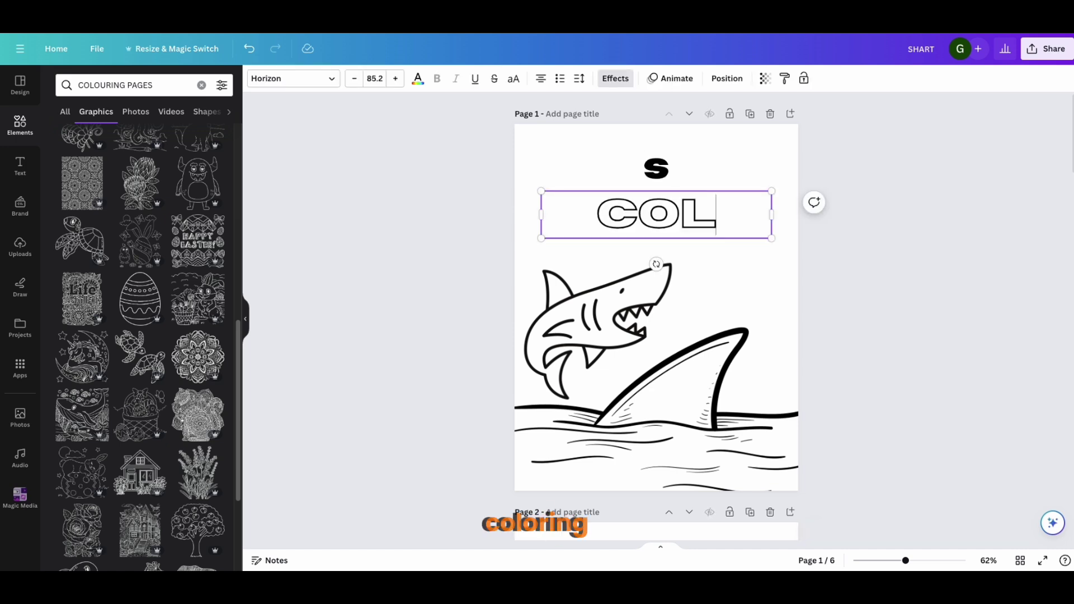
pyautogui.write('OURING PAGE')
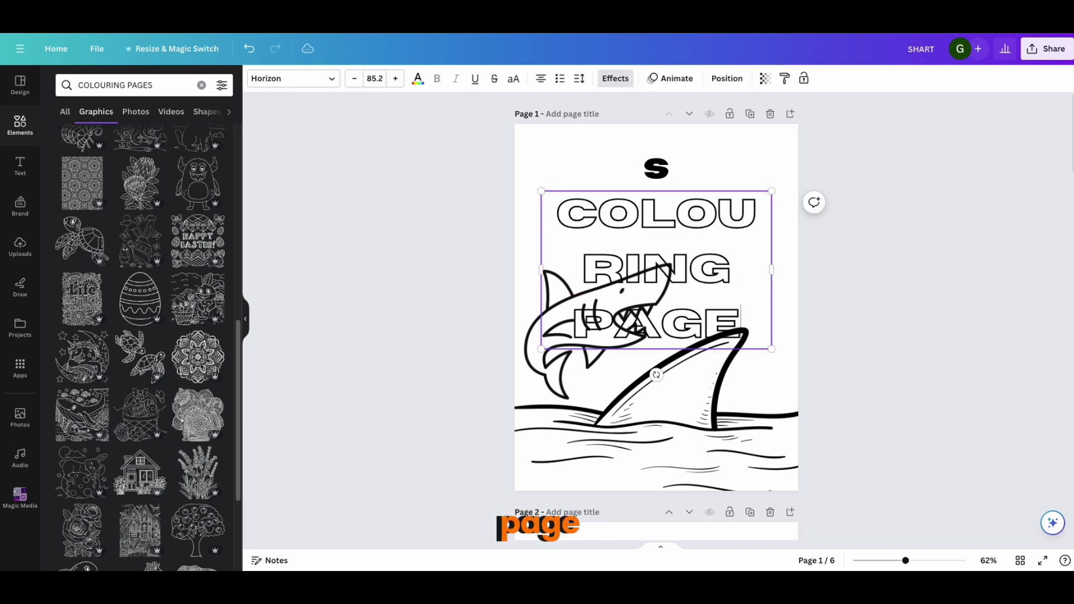
# Step: Reduce the whole COLOURING PAGE title to font size 40.2 so that it fits on two lines
pyautogui.moveTo(732, 312); pyautogui.dragTo(347, 103)
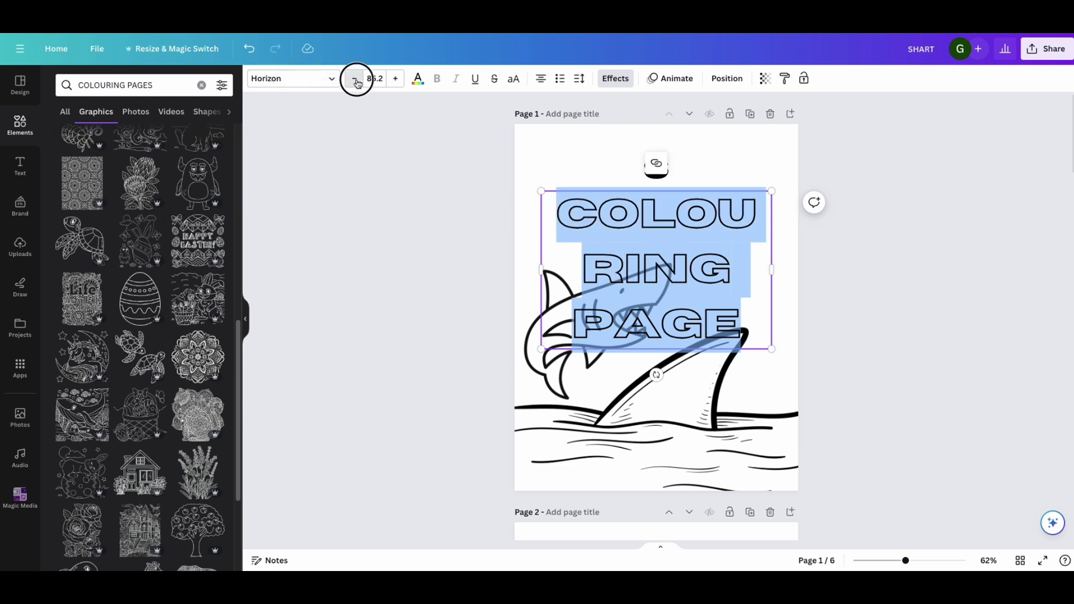
pyautogui.click(357, 84)
pyautogui.click(356, 84)
pyautogui.click(356, 83)
pyautogui.click(356, 84)
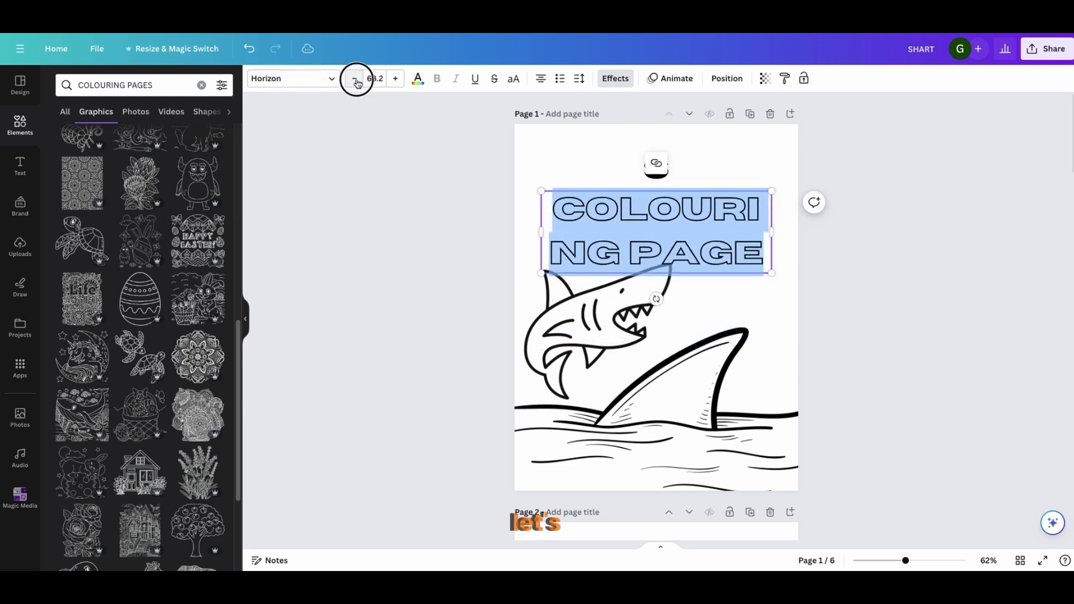
pyautogui.click(356, 84)
pyautogui.click(356, 84)
pyautogui.click(357, 84)
pyautogui.click(357, 83)
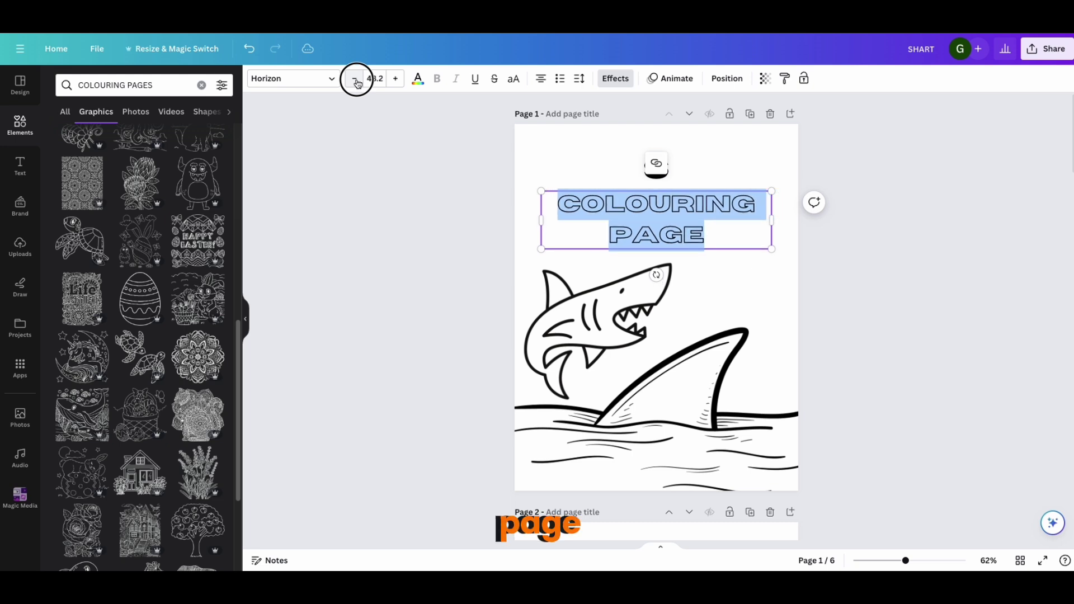
pyautogui.click(356, 84)
pyautogui.click(357, 83)
pyautogui.click(356, 83)
# Step: Delete the solid letter S from page 1 and move the COLOURING PAGE title up into its place
pyautogui.click(667, 162)
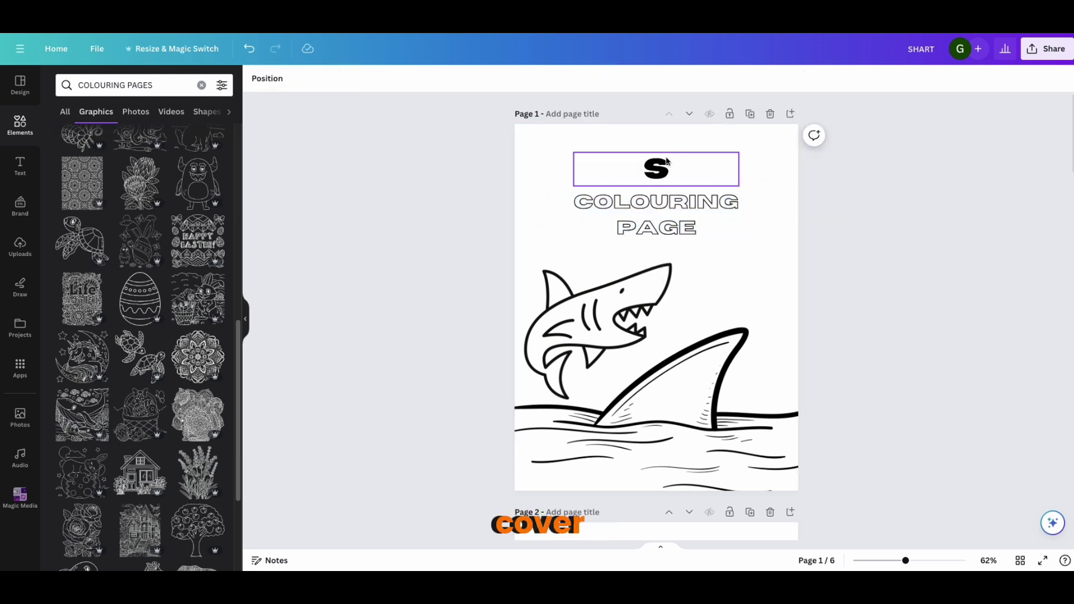
pyautogui.click(655, 170)
pyautogui.click(694, 125)
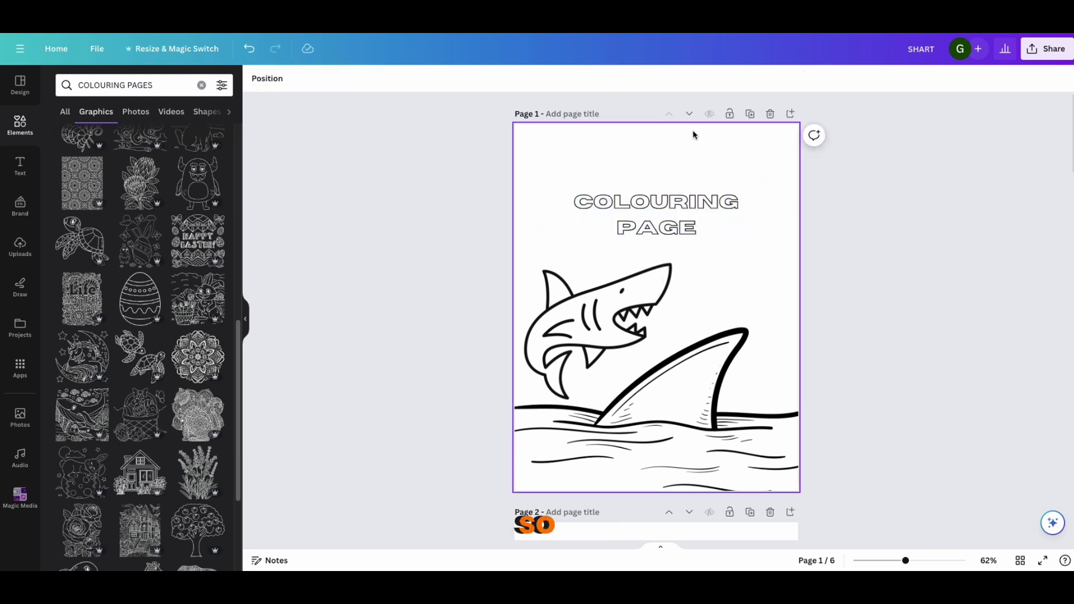
pyautogui.click(671, 218)
pyautogui.moveTo(671, 219)
pyautogui.mouseDown()
pyautogui.moveTo(679, 175)
pyautogui.moveTo(668, 199)
pyautogui.mouseUp()
# Step: Delete the shark and the fin-with-waves drawings from page 1, leaving only the title
pyautogui.click(662, 264)
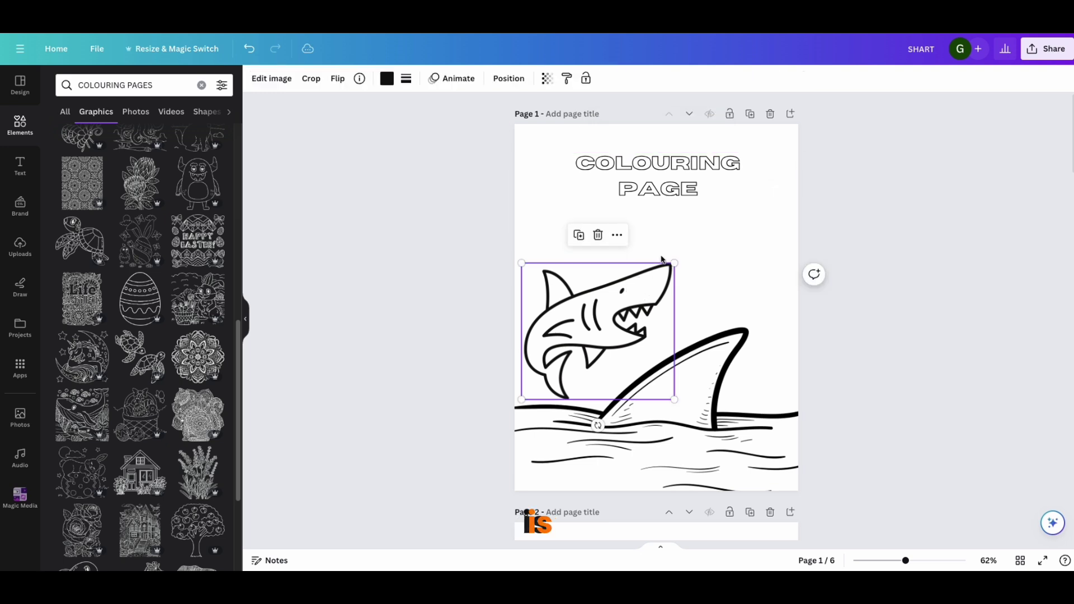
pyautogui.click(599, 237)
pyautogui.click(659, 383)
pyautogui.click(656, 297)
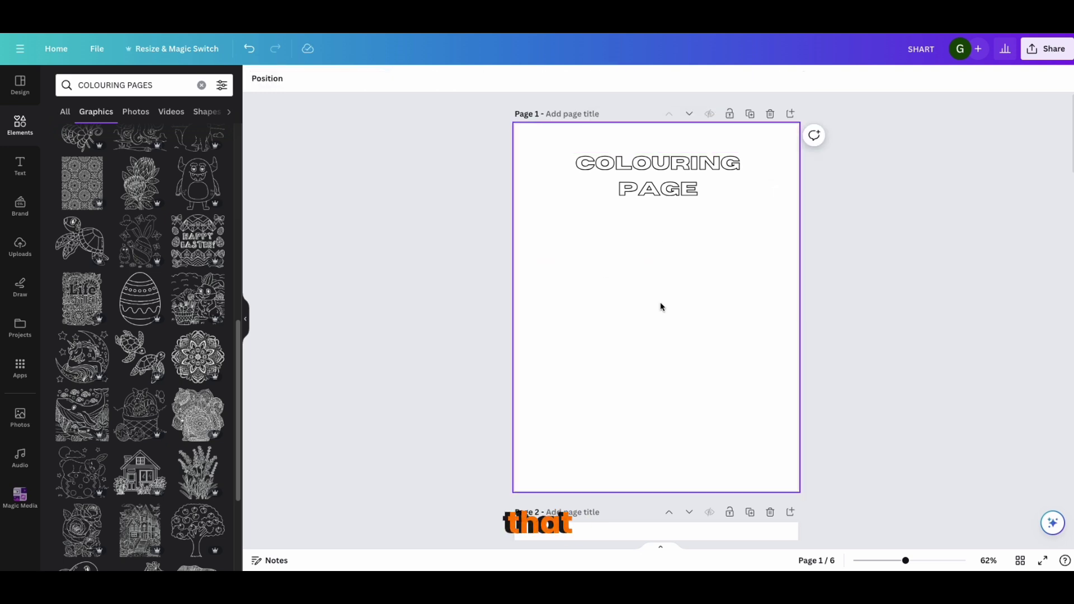
# Step: Shift the title slightly down, colour it magenta pink and replace its Hollow effect with None
pyautogui.moveTo(664, 174); pyautogui.dragTo(668, 203)
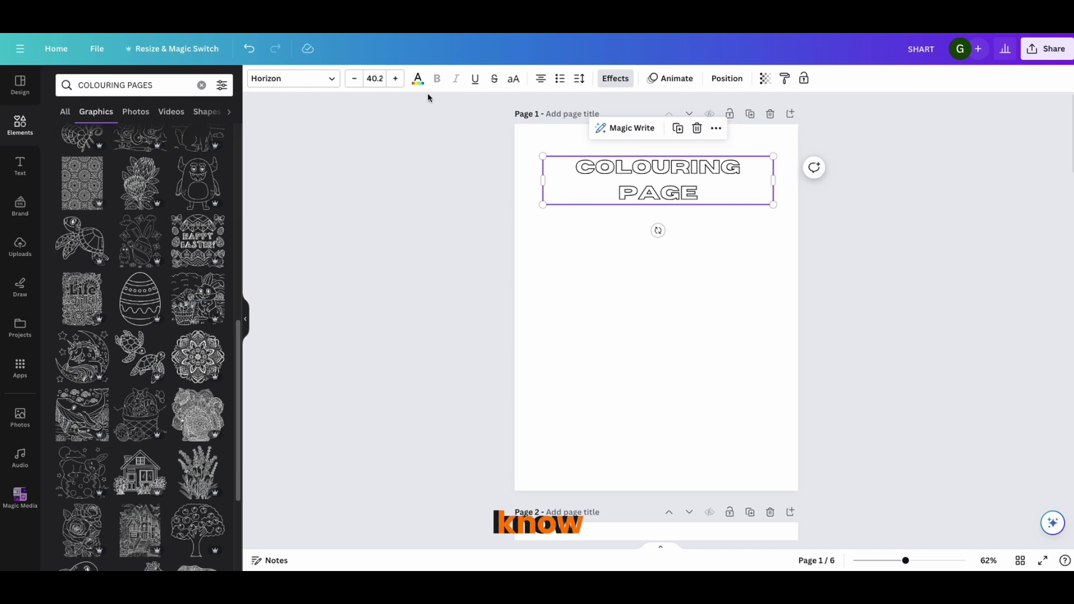
pyautogui.click(417, 81)
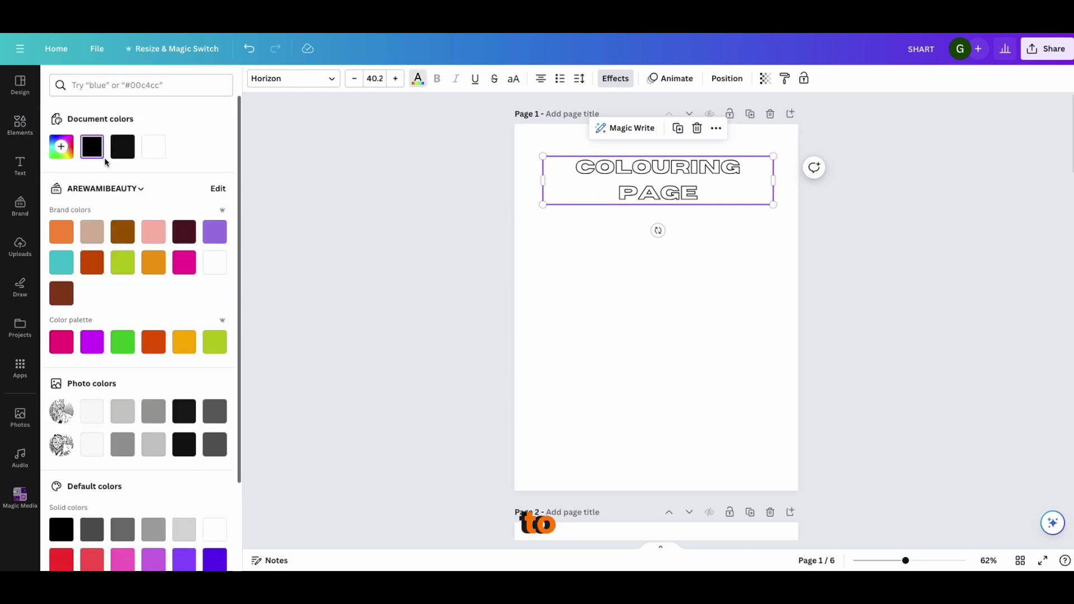
pyautogui.click(177, 269)
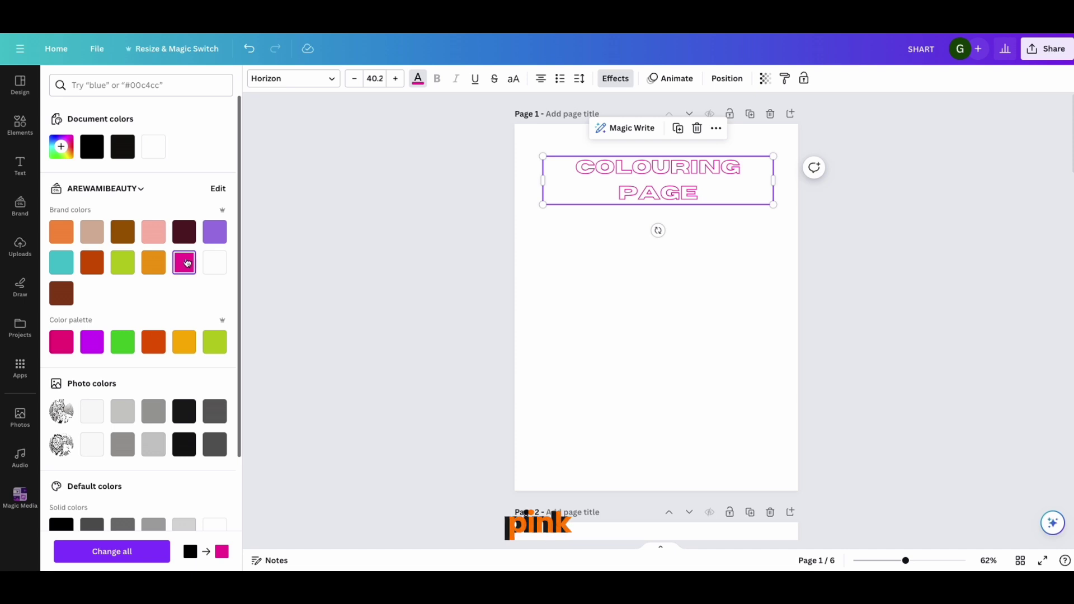
pyautogui.click(615, 79)
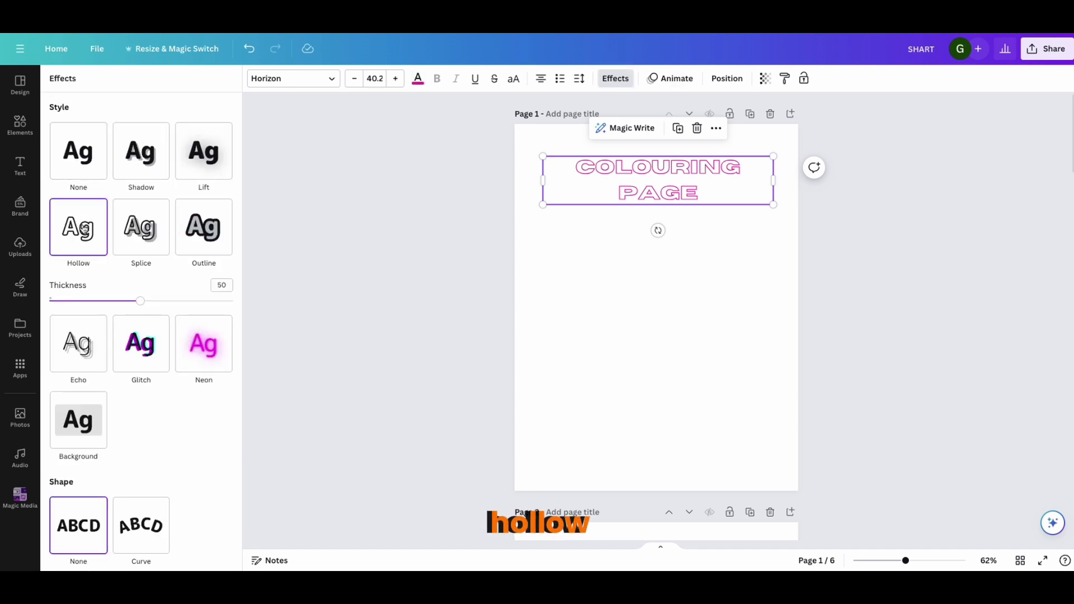
pyautogui.click(80, 169)
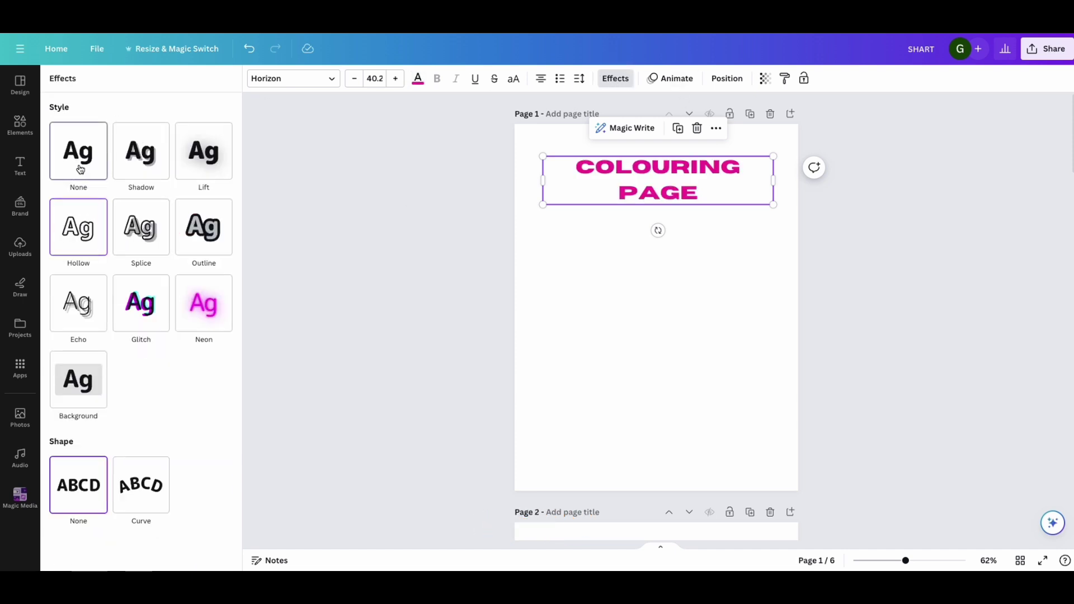
# Step: Extend the title text on page 1 to read "COLOURING PAGE FOR KIDS"
pyautogui.click(731, 197)
pyautogui.click(715, 192)
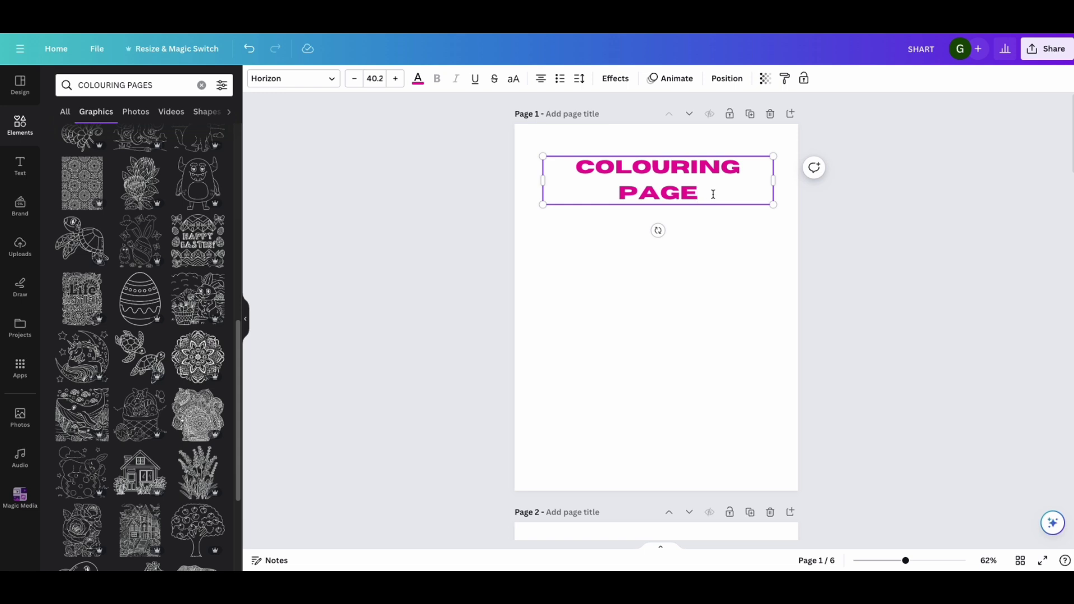
pyautogui.write('FOR KE')
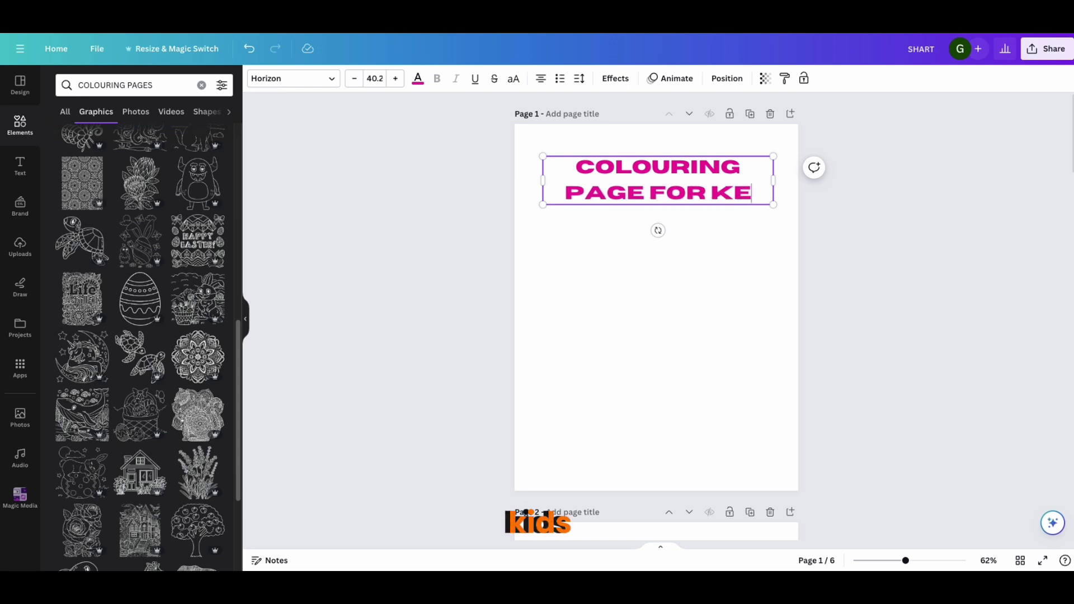
pyautogui.press('BackSpace')
pyautogui.write('IDS')
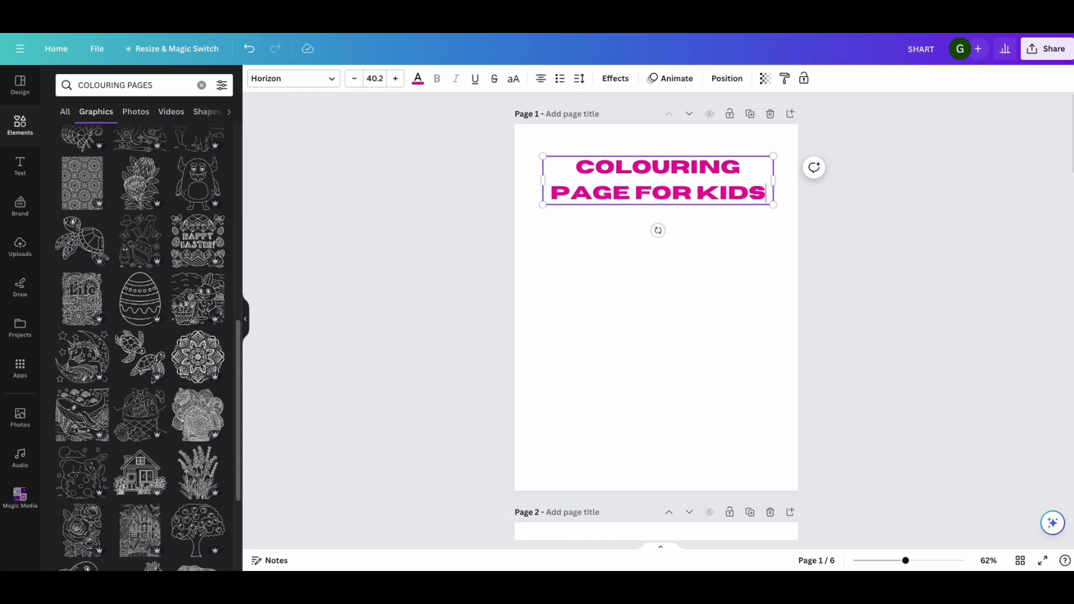
# Step: Set the background of page 1 to the yellow-orange colour #ffb000
pyautogui.click(533, 230)
pyautogui.click(256, 79)
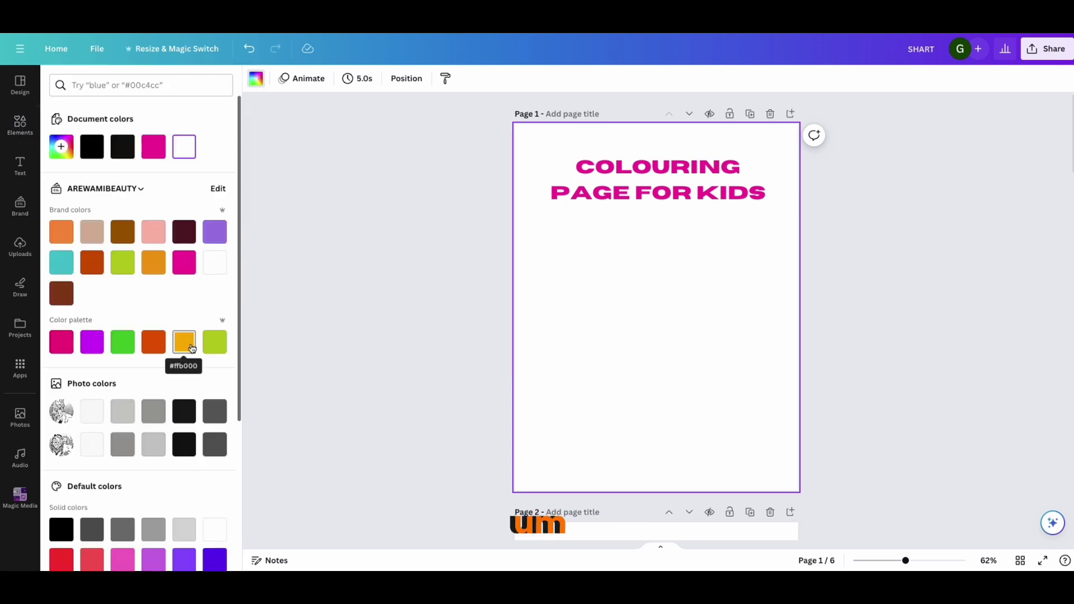
pyautogui.click(191, 348)
# Step: Colour the cover title white and centre it horizontally on the page
pyautogui.click(607, 180)
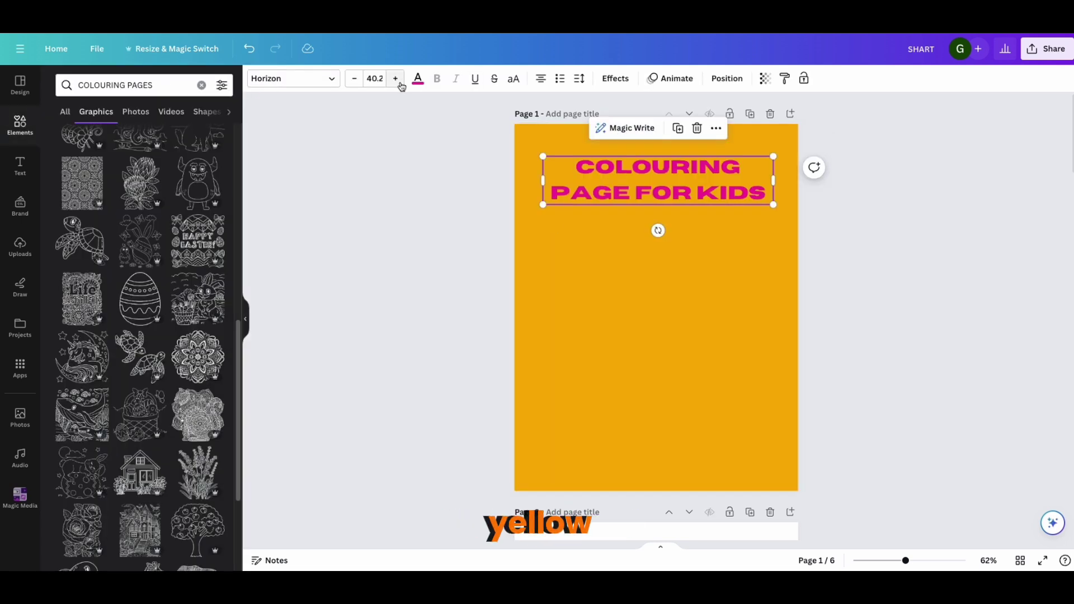
pyautogui.click(418, 80)
pyautogui.click(215, 263)
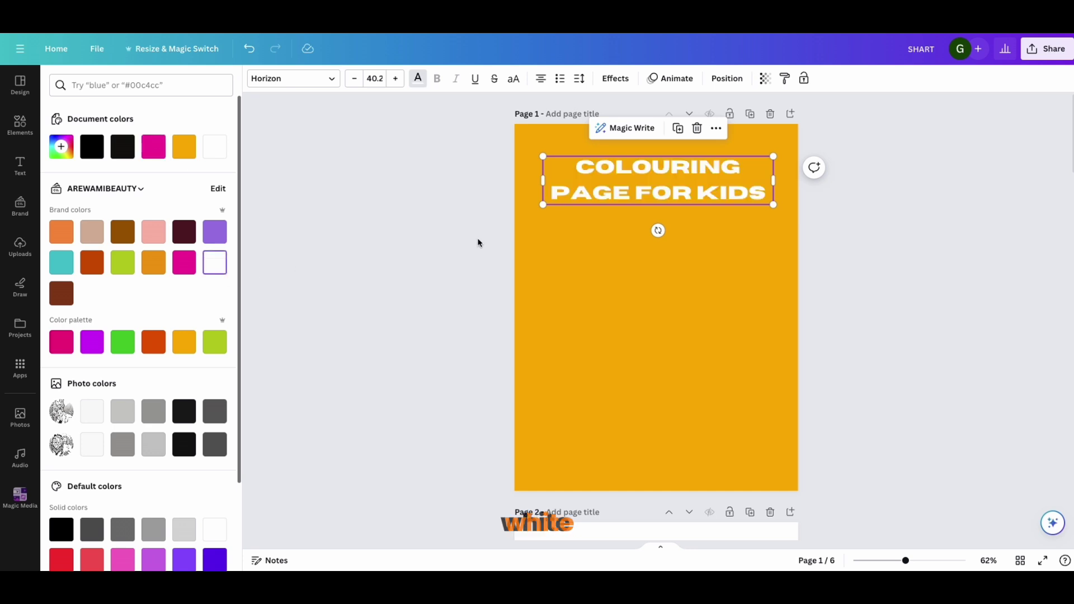
pyautogui.moveTo(690, 186)
pyautogui.mouseDown()
pyautogui.moveTo(701, 189)
pyautogui.moveTo(688, 186)
pyautogui.mouseUp()
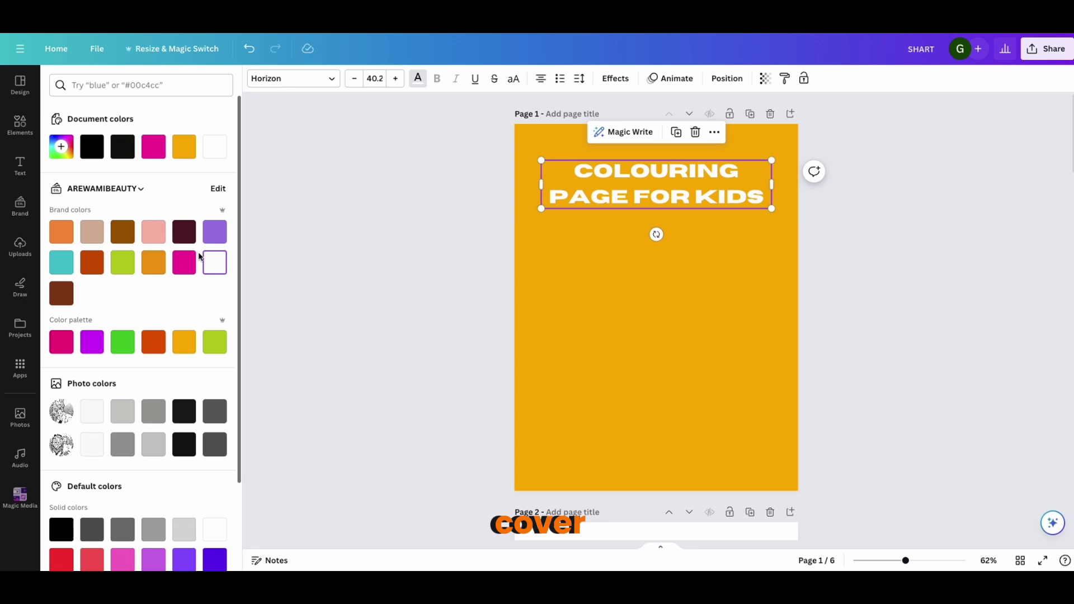
# Step: Insert the recently used green turtle, sized to about two thirds of the page width, in the cover's lower right corner
pyautogui.click(20, 145)
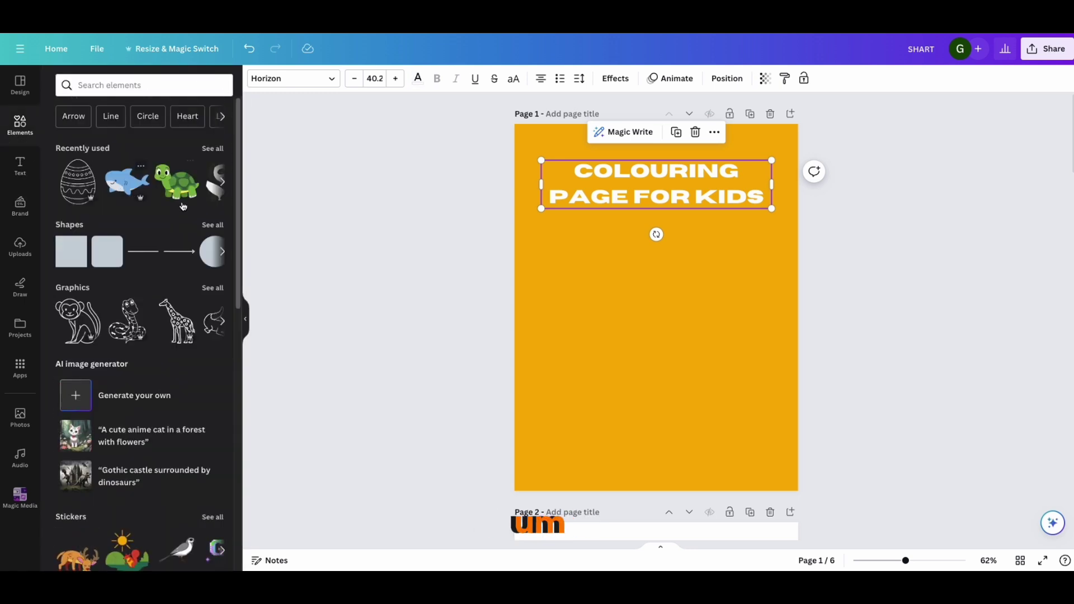
pyautogui.click(186, 189)
pyautogui.moveTo(713, 352); pyautogui.dragTo(725, 448)
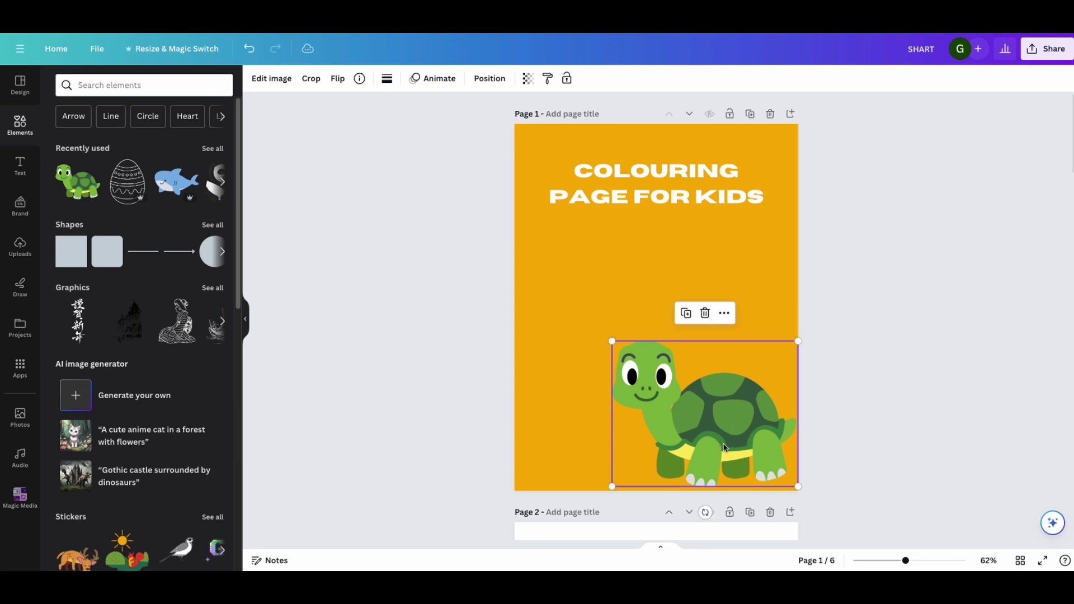
pyautogui.moveTo(613, 342); pyautogui.dragTo(616, 345)
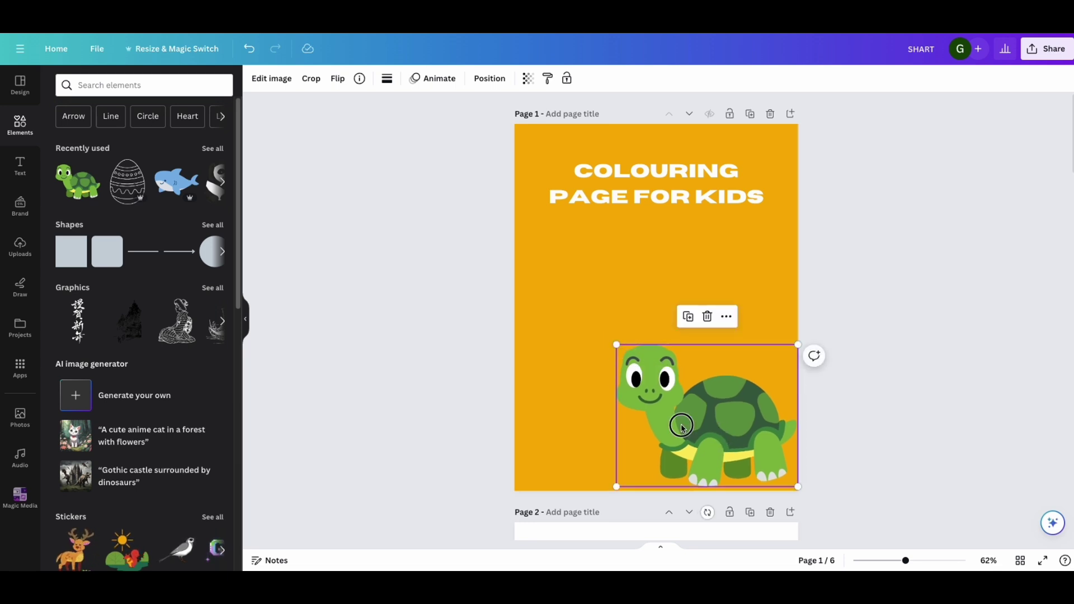
pyautogui.moveTo(681, 424); pyautogui.dragTo(680, 418)
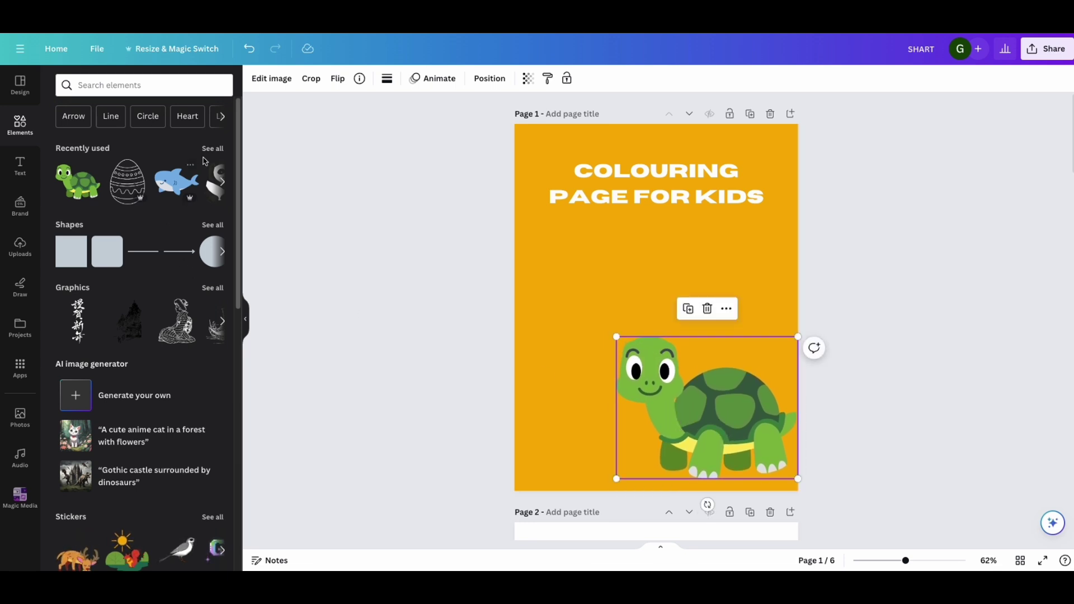
# Step: Insert the blue shark, flip it horizontally, tilt it nose-up and place it beside the turtle in the cover's lower left corner
pyautogui.click(189, 178)
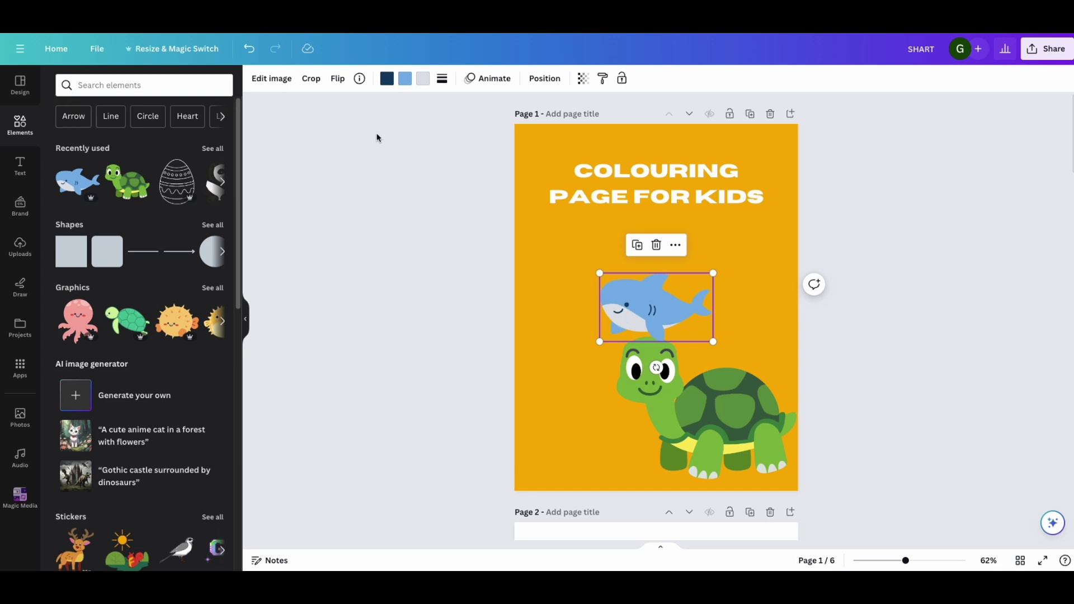
pyautogui.click(337, 78)
pyautogui.click(370, 106)
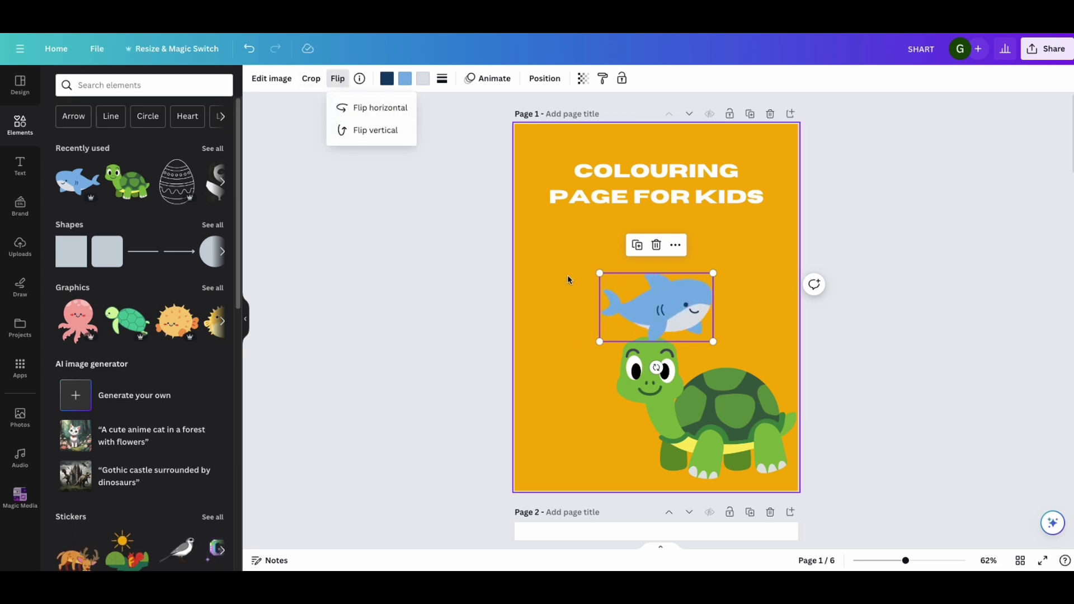
pyautogui.click(619, 298)
pyautogui.moveTo(657, 368); pyautogui.dragTo(687, 358)
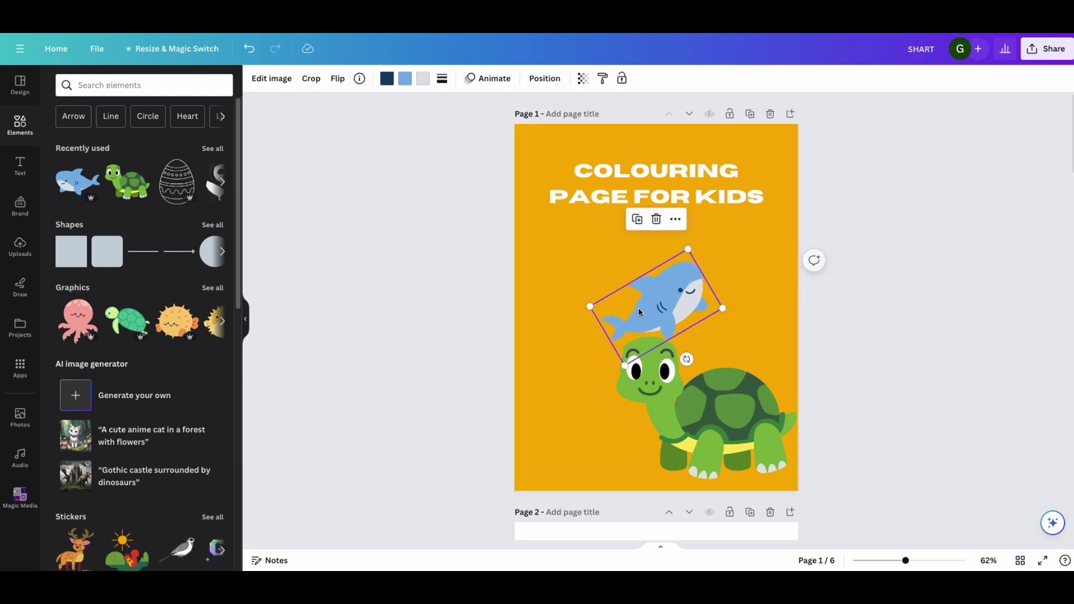
pyautogui.moveTo(632, 302); pyautogui.dragTo(545, 445)
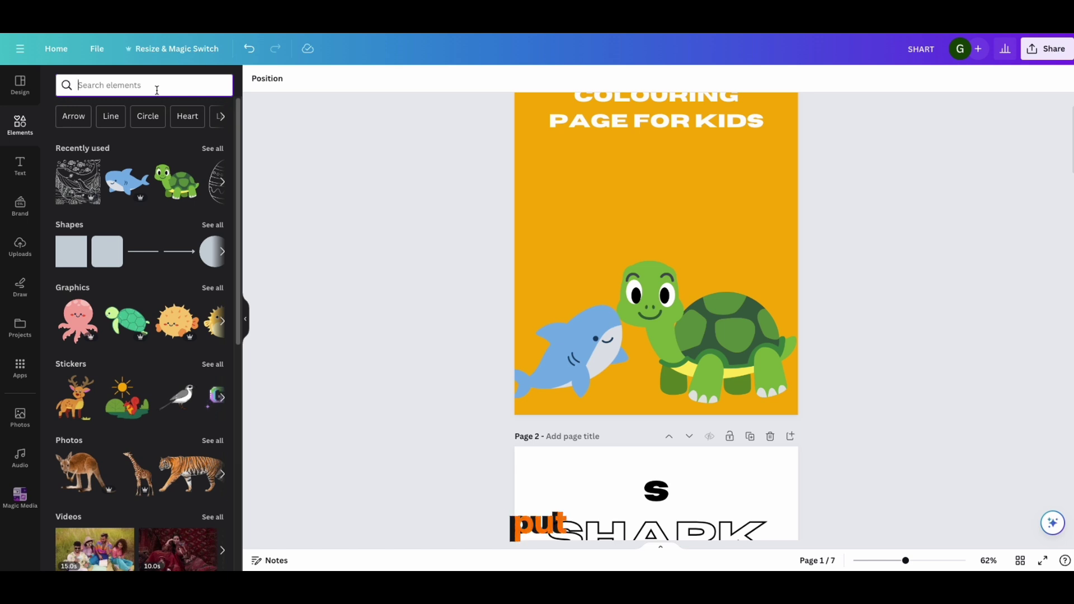
# Step: Search the elements for "FLOWERS" and insert the red and pink floral bouquet graphic on the cover
pyautogui.write('FLOWERS')
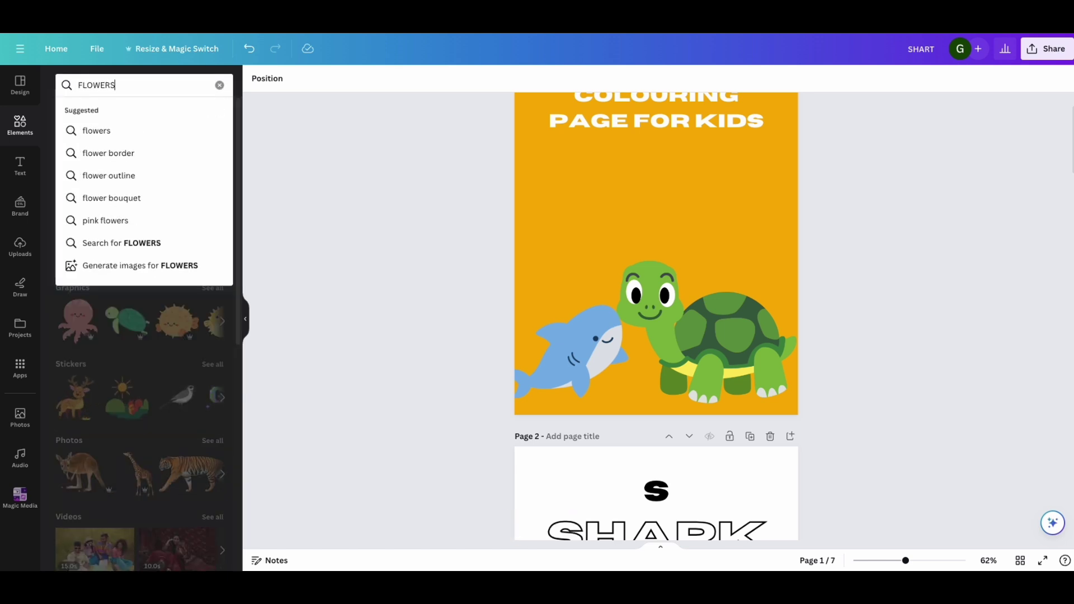
pyautogui.press('Return')
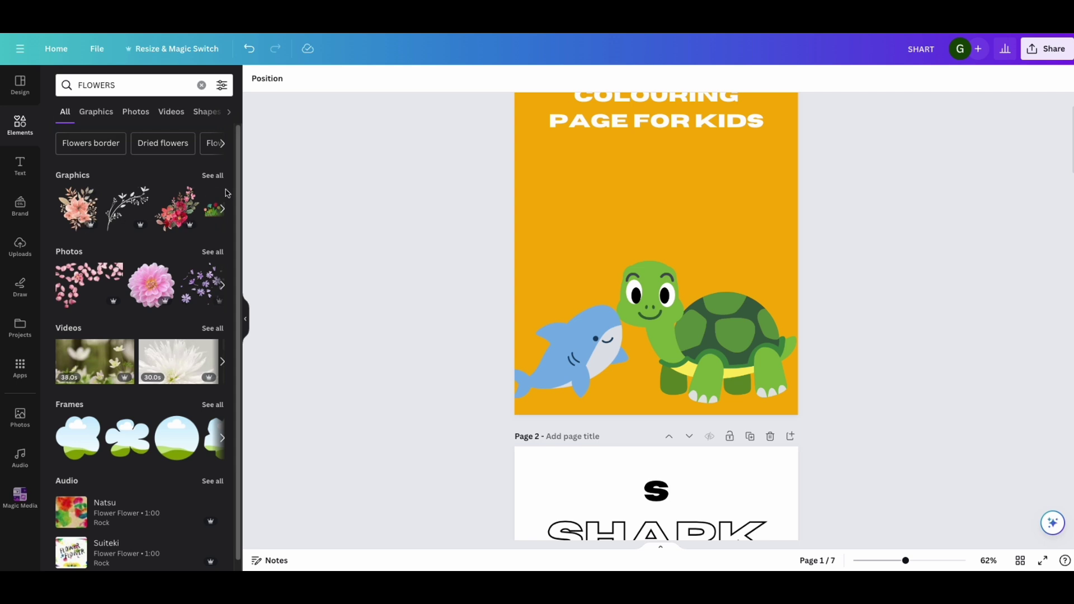
pyautogui.click(177, 208)
# Step: Tilt and enlarge the bouquet, placing it partly off the page so its flowers run along the cover's right edge
pyautogui.moveTo(590, 259); pyautogui.dragTo(668, 350)
pyautogui.moveTo(736, 459); pyautogui.dragTo(830, 420)
pyautogui.moveTo(782, 362); pyautogui.dragTo(791, 365)
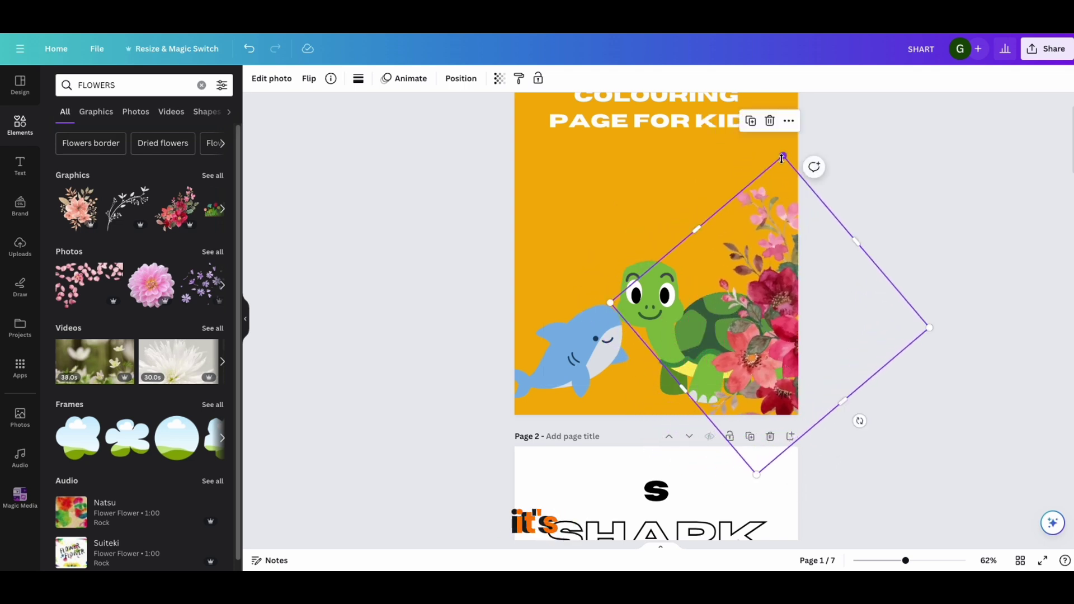
pyautogui.moveTo(783, 158); pyautogui.dragTo(796, 52)
pyautogui.scroll(2, 839, 157)
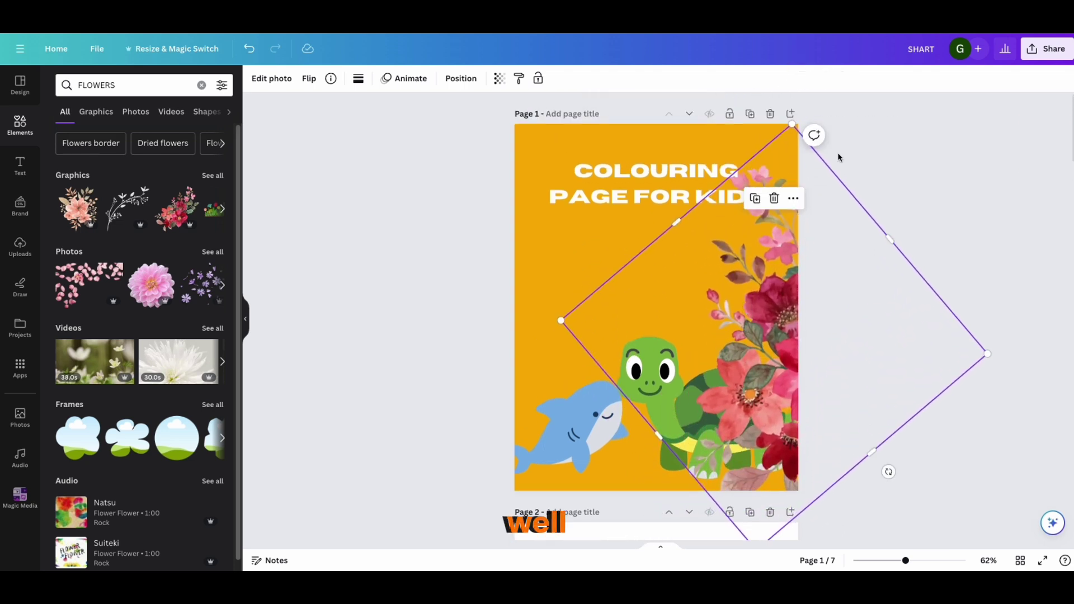
pyautogui.moveTo(756, 330); pyautogui.dragTo(775, 311)
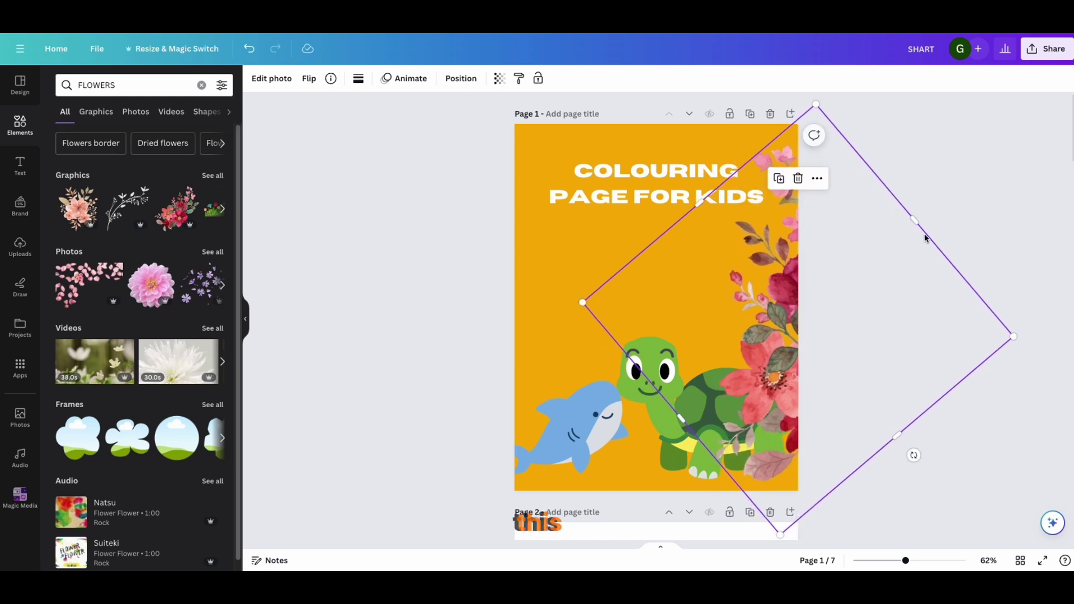
pyautogui.click(966, 207)
# Step: Shrink the turtle to about half the page width, and reposition it and the shark near the cover's bottom edge
pyautogui.click(617, 339)
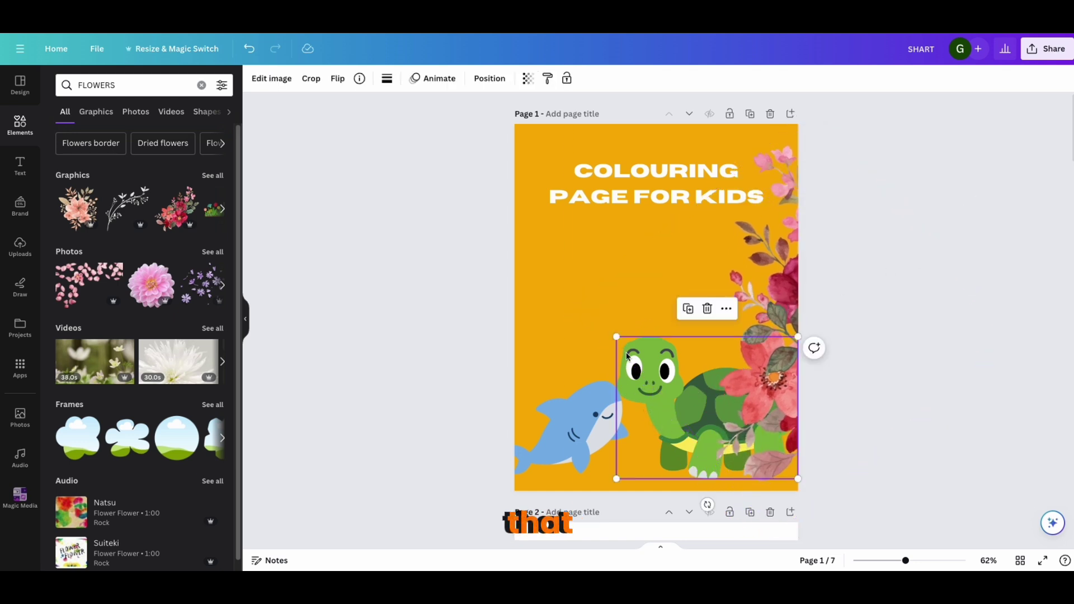
pyautogui.moveTo(616, 338); pyautogui.dragTo(662, 371)
pyautogui.moveTo(684, 435); pyautogui.dragTo(679, 448)
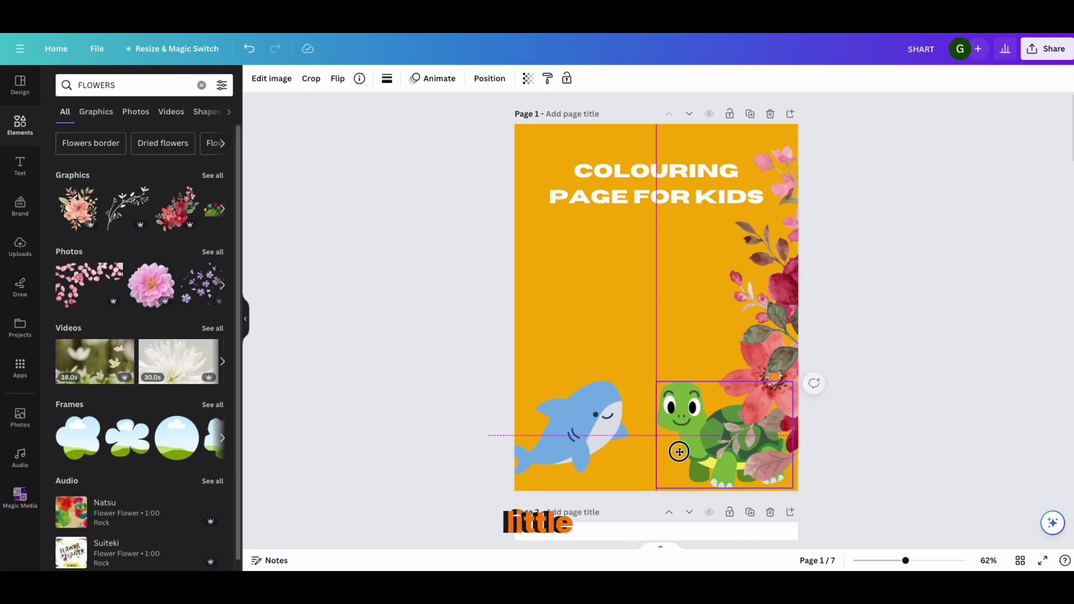
pyautogui.click(552, 441)
pyautogui.moveTo(552, 440); pyautogui.dragTo(558, 452)
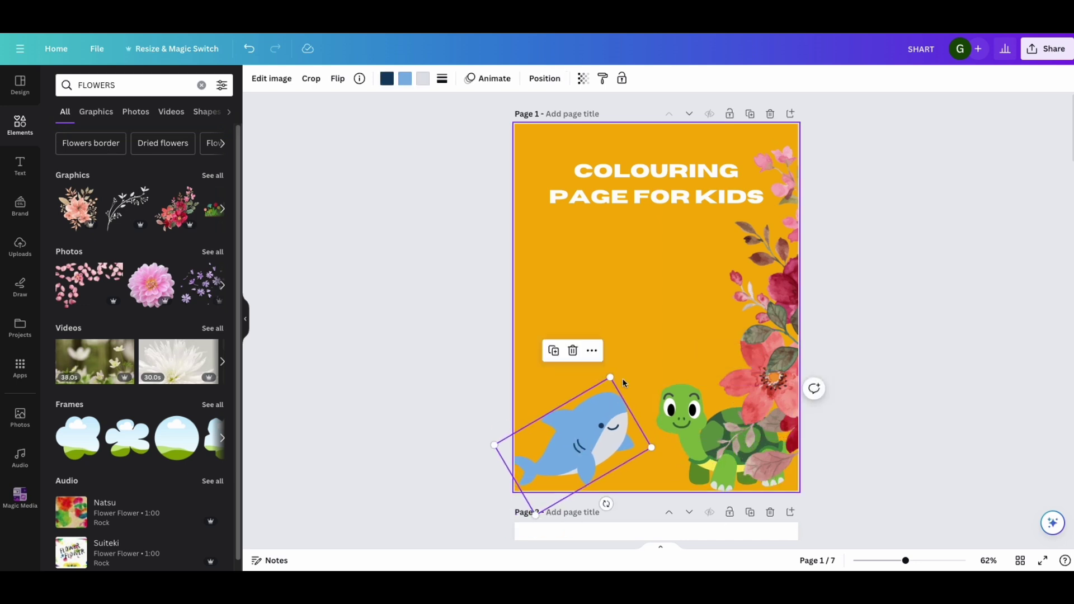
pyautogui.moveTo(612, 379); pyautogui.dragTo(615, 375)
pyautogui.moveTo(599, 445); pyautogui.dragTo(604, 442)
# Step: Duplicate the bouquet, rotate the copy and place it partly off the page along the cover's left edge
pyautogui.click(767, 390)
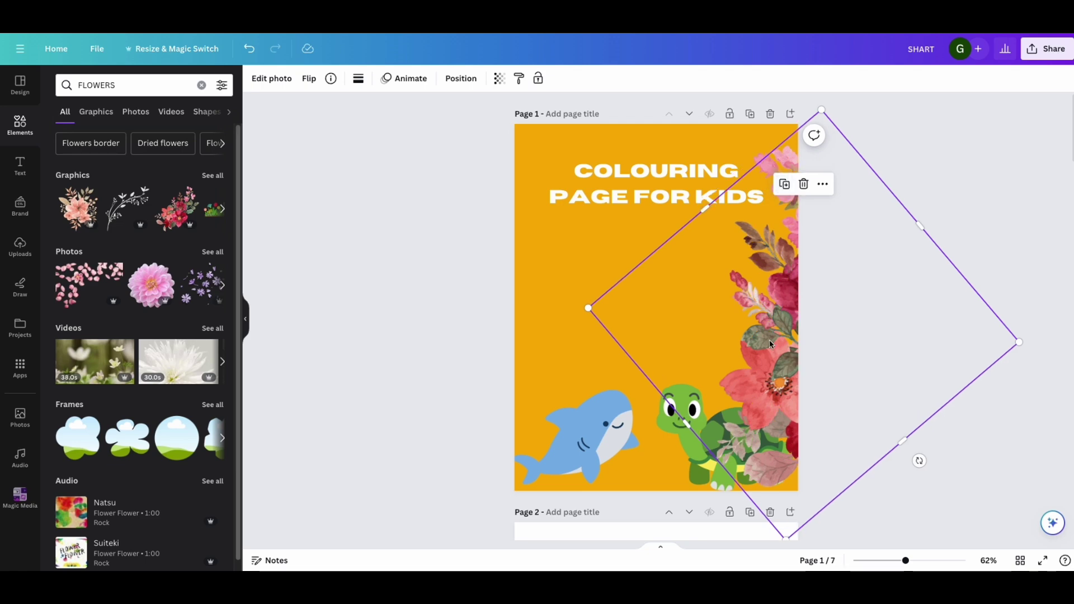
pyautogui.moveTo(767, 339); pyautogui.dragTo(592, 319)
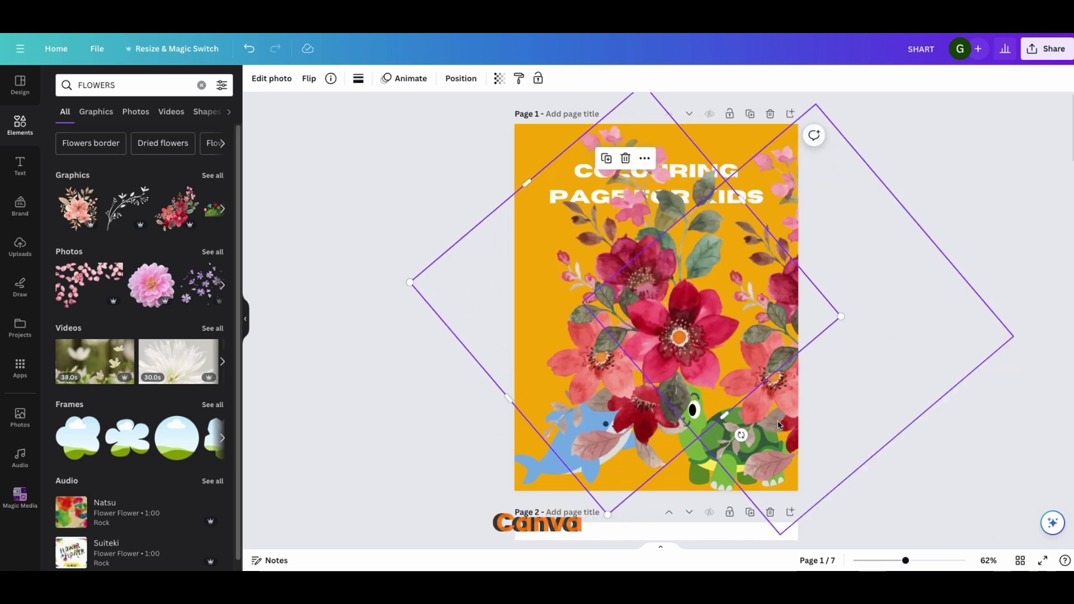
pyautogui.moveTo(739, 450); pyautogui.dragTo(747, 420)
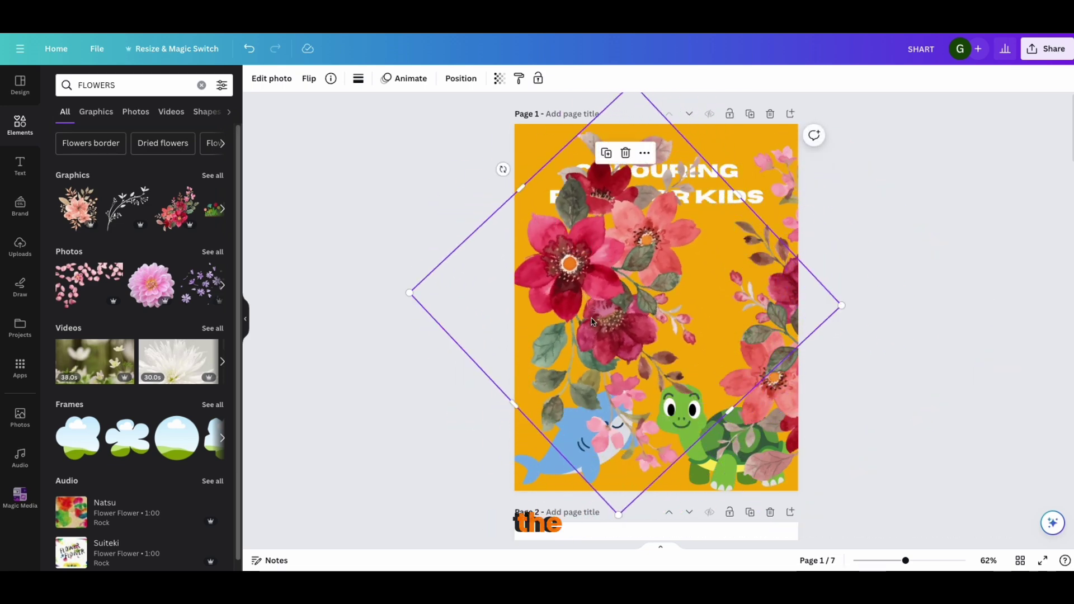
pyautogui.moveTo(599, 325); pyautogui.dragTo(484, 355)
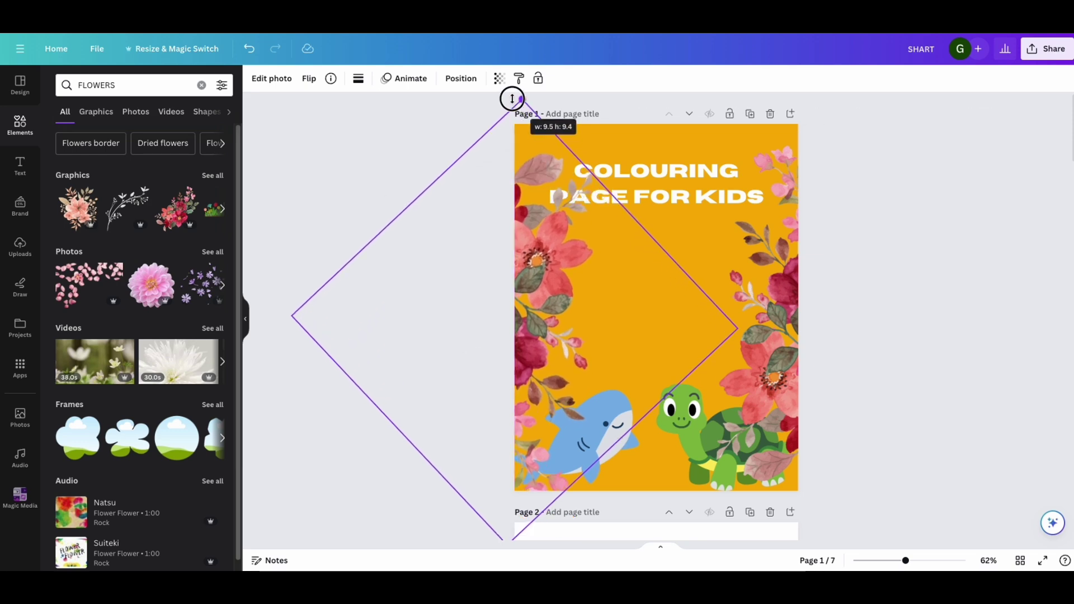
# Step: Bring the cover title to the front, above the flowers
pyautogui.click(694, 190)
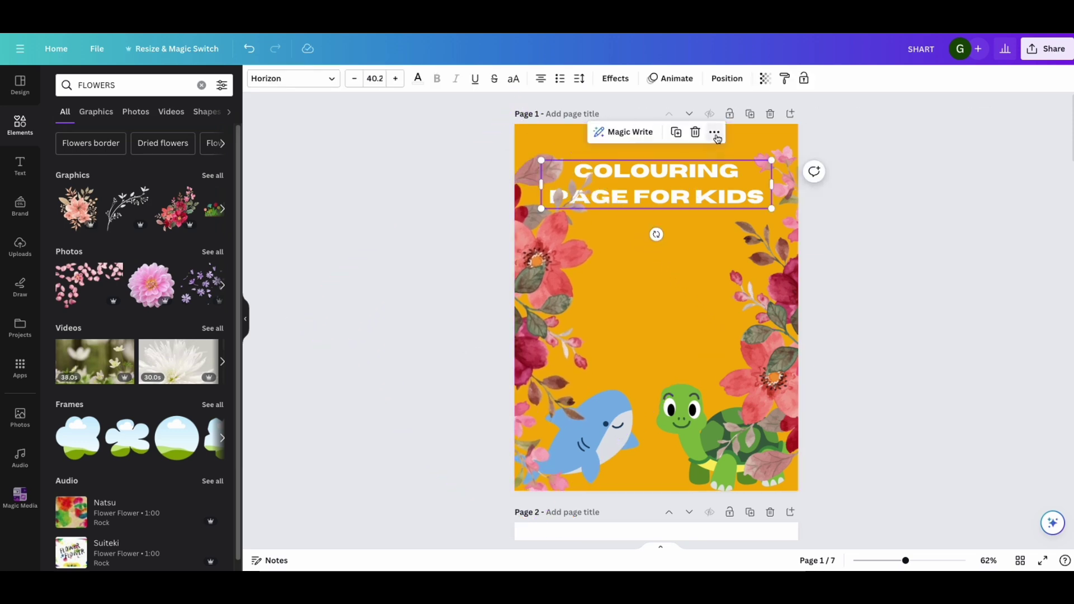
pyautogui.click(725, 79)
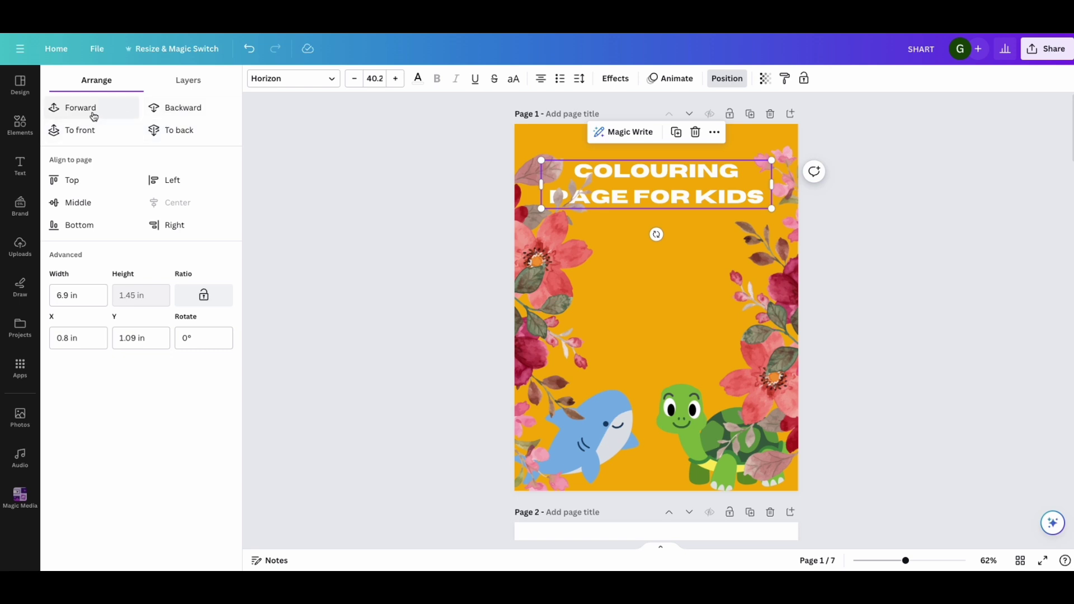
pyautogui.click(79, 129)
pyautogui.click(955, 300)
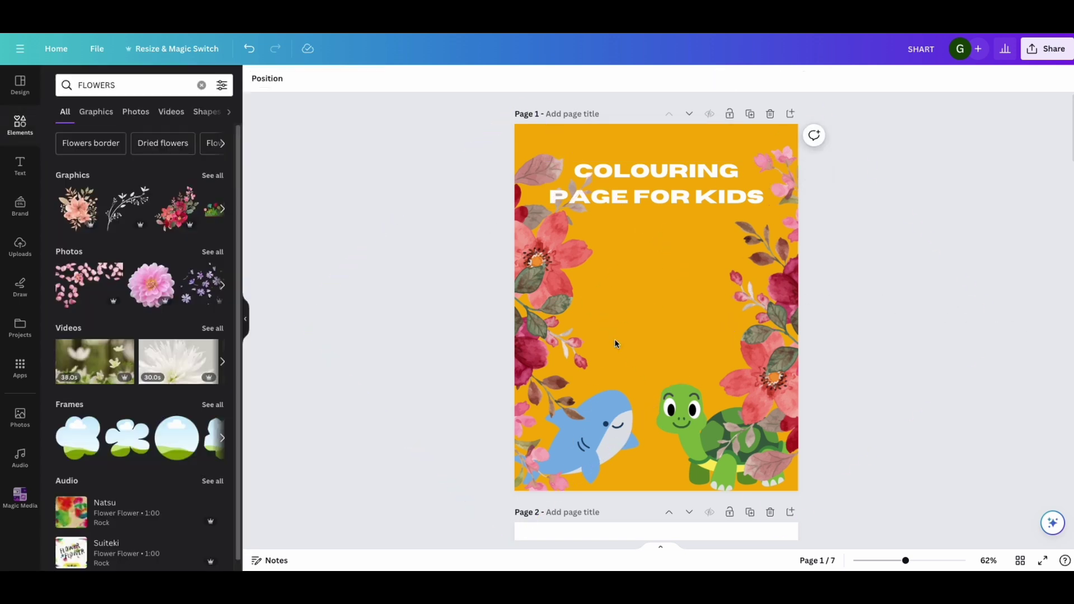
# Step: Insert the magenta flowers-and-sparkles graphic from the flower graphics and place it above the turtle on the cover
pyautogui.click(144, 88)
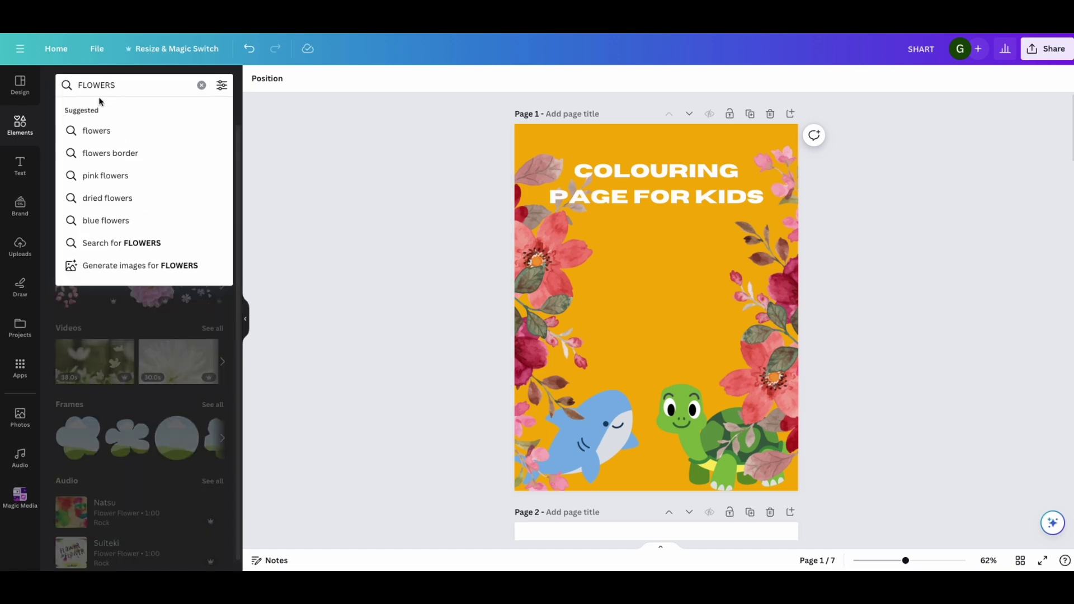
pyautogui.click(293, 201)
pyautogui.click(213, 177)
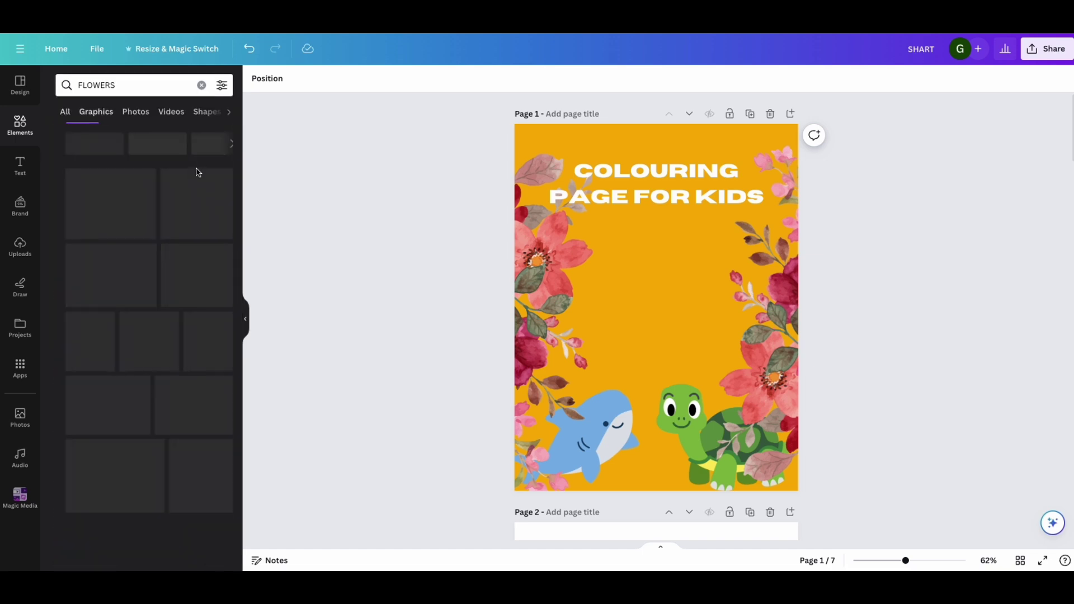
pyautogui.click(131, 264)
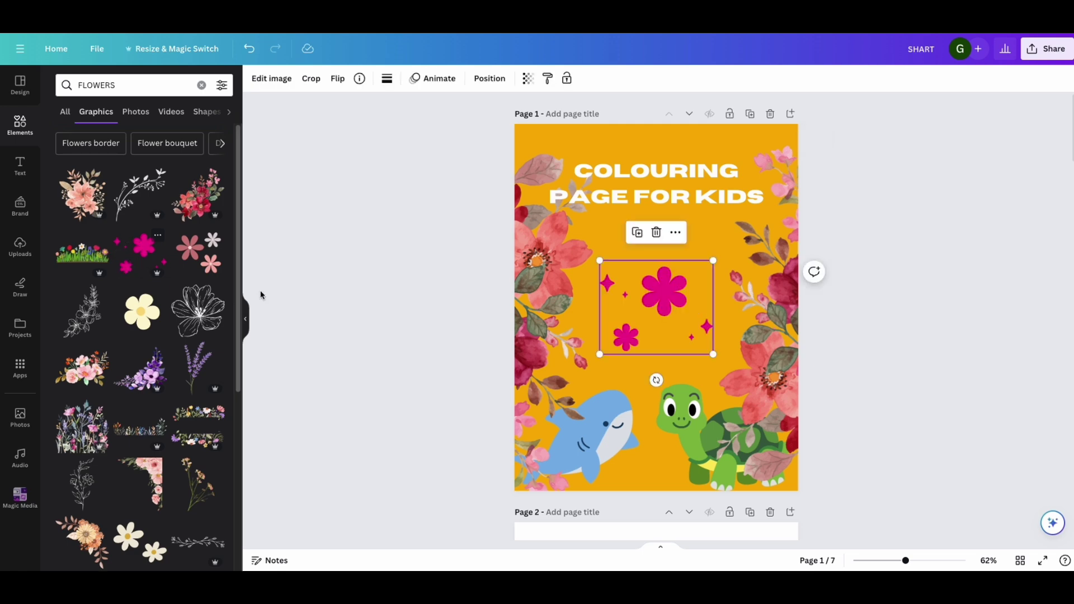
pyautogui.moveTo(693, 331); pyautogui.dragTo(764, 355)
# Step: Apply an Outline effect to the cover title in the magenta brand colour with a thickness of 177
pyautogui.click(649, 185)
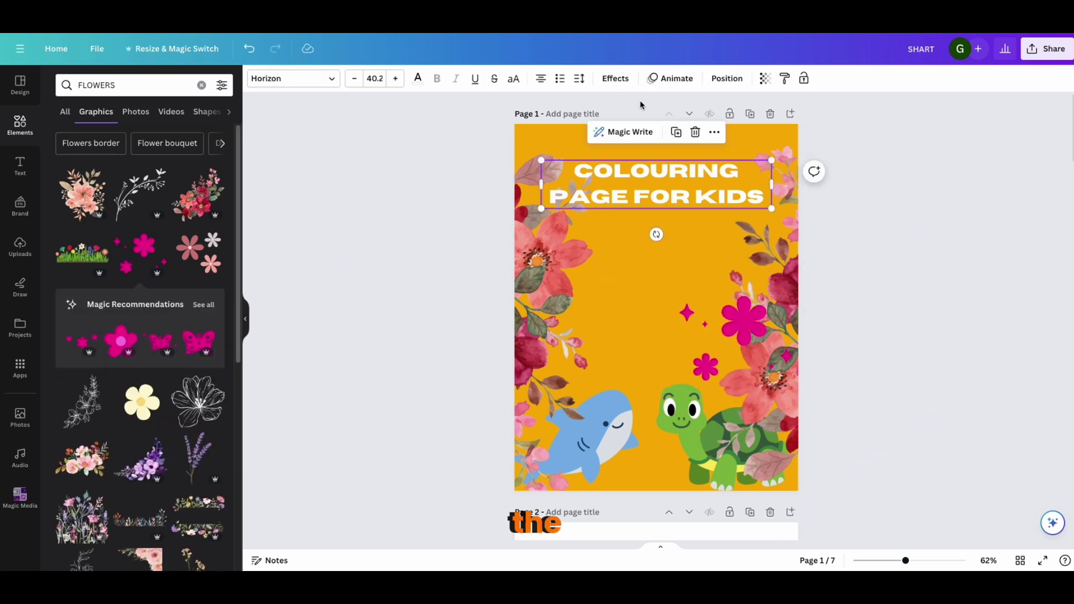
pyautogui.click(615, 78)
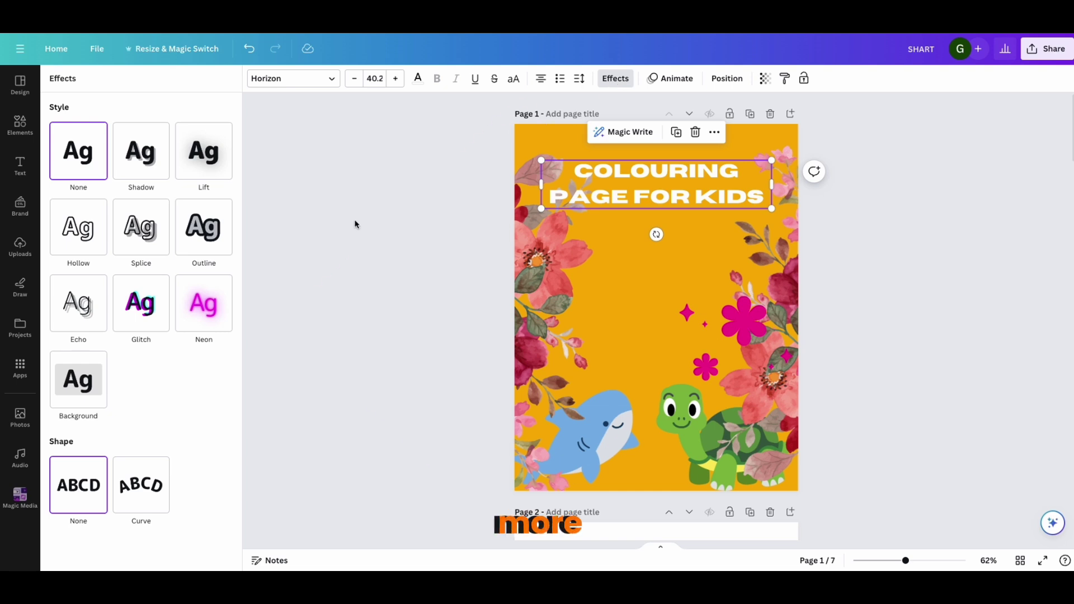
pyautogui.click(213, 233)
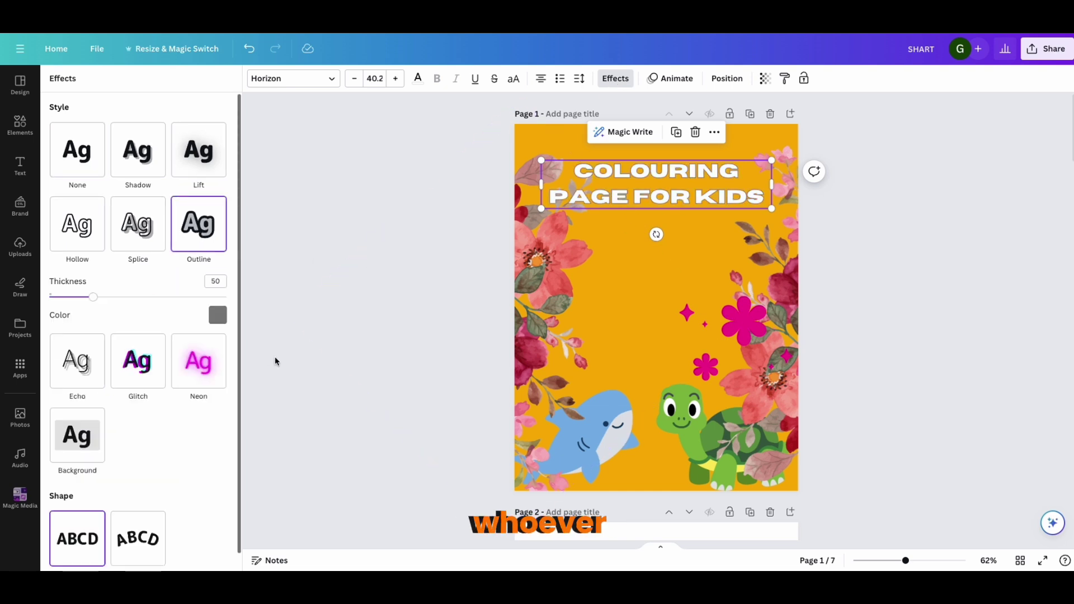
pyautogui.click(218, 315)
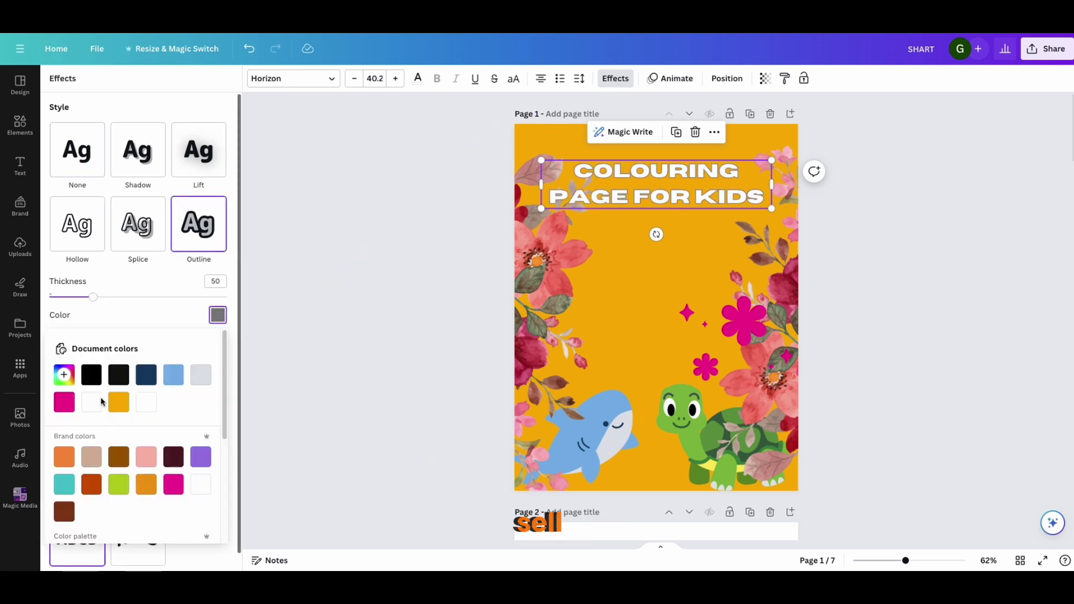
pyautogui.click(174, 486)
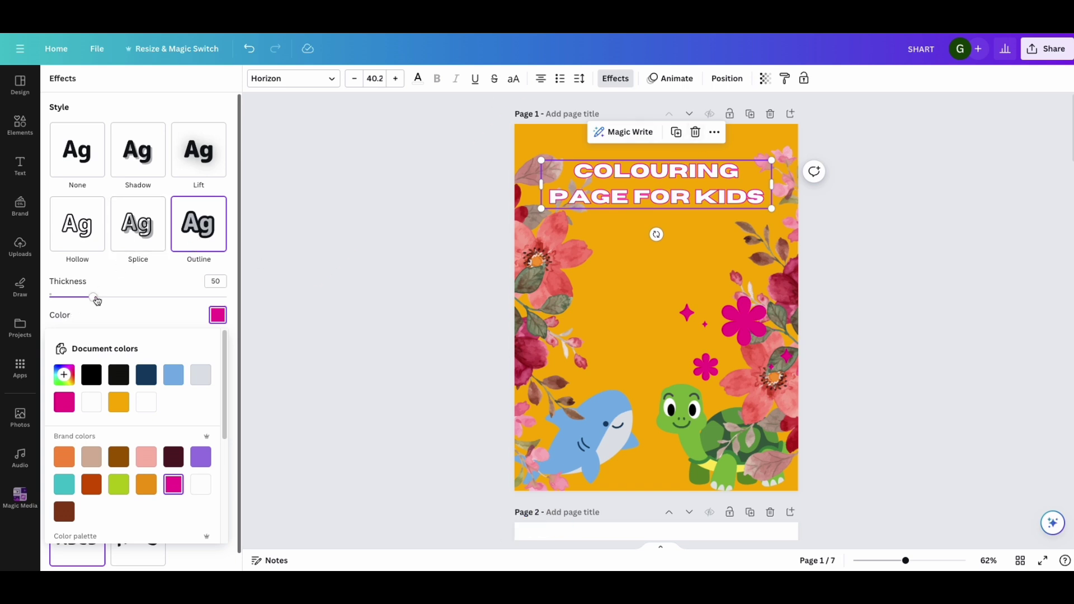
pyautogui.moveTo(97, 301); pyautogui.dragTo(207, 305)
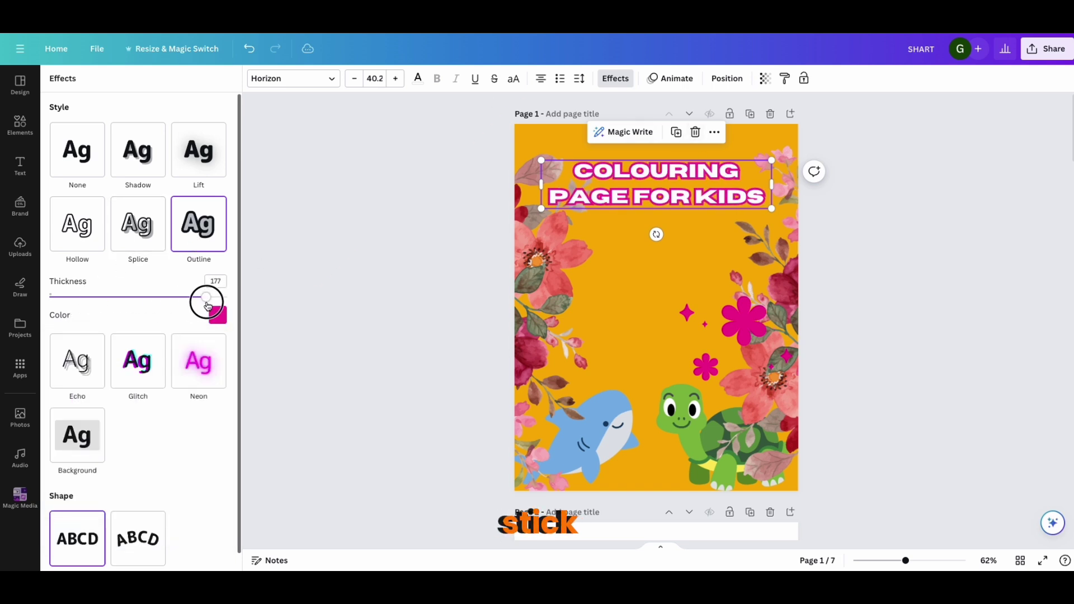
pyautogui.click(354, 302)
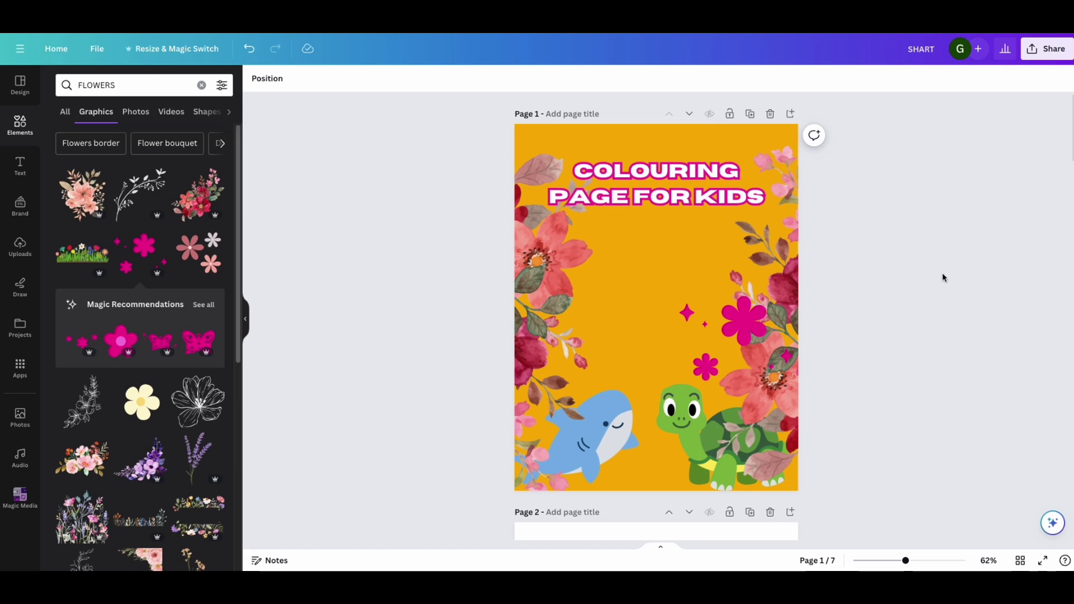
# Step: Narrow the cover title's text box so the title wraps onto three lines between the flowers
pyautogui.click(744, 208)
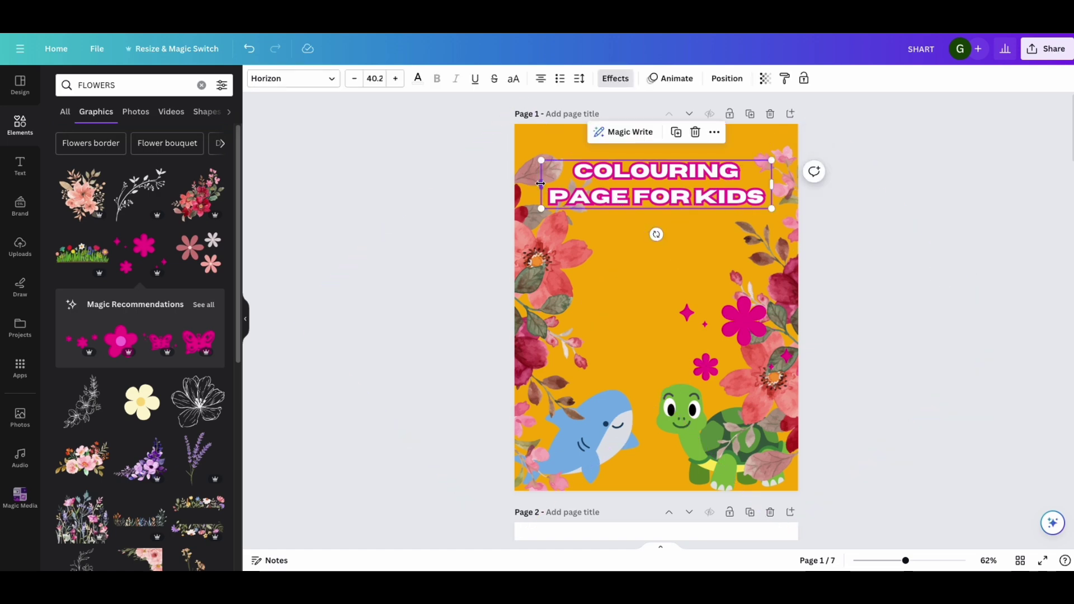
pyautogui.moveTo(541, 184); pyautogui.dragTo(563, 185)
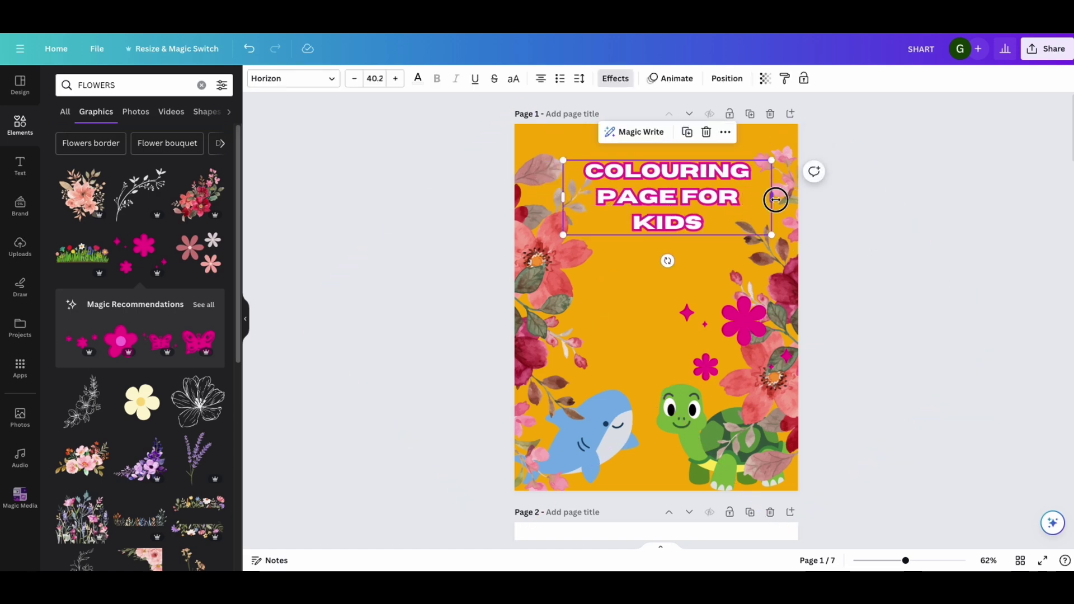
pyautogui.moveTo(776, 199); pyautogui.dragTo(774, 199)
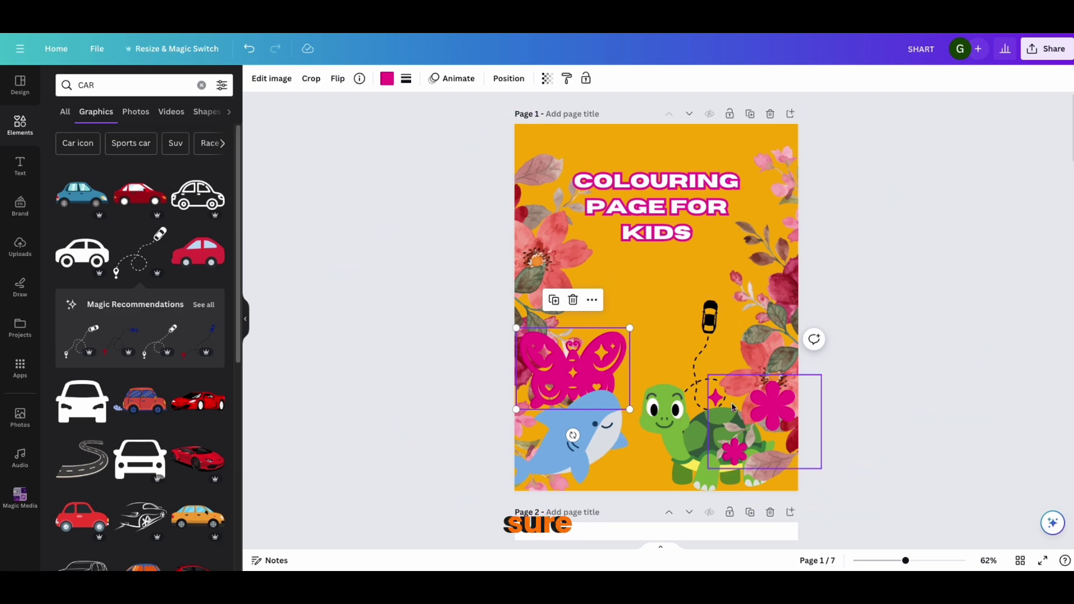
# Step: Review the colouring book's pages and examine the available download file types, including PNG and PDF Standard
pyautogui.scroll(-10, 600, 333)
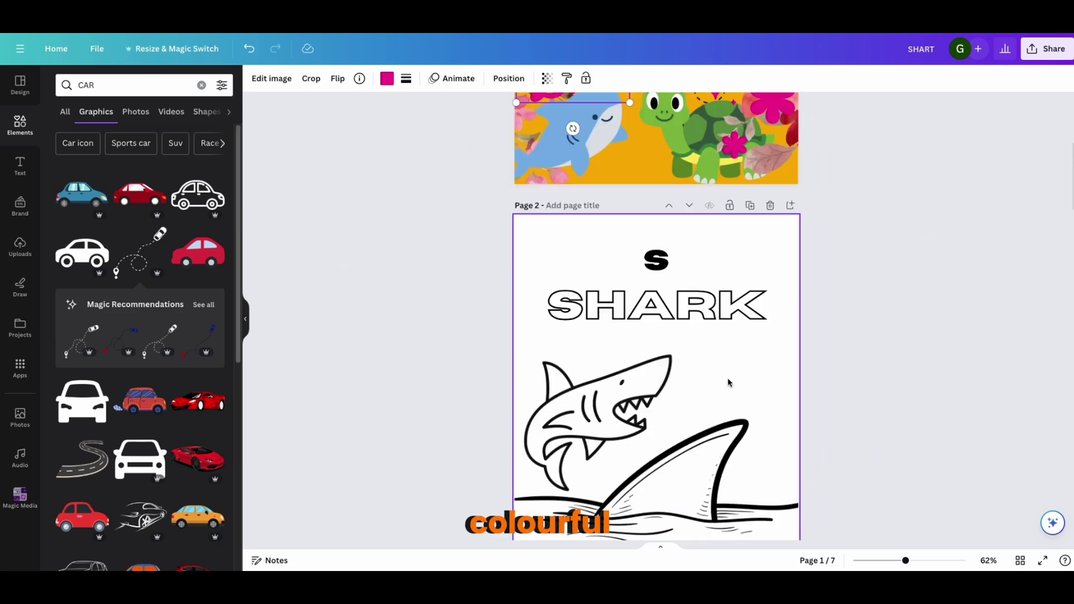
pyautogui.scroll(-6, 652, 368)
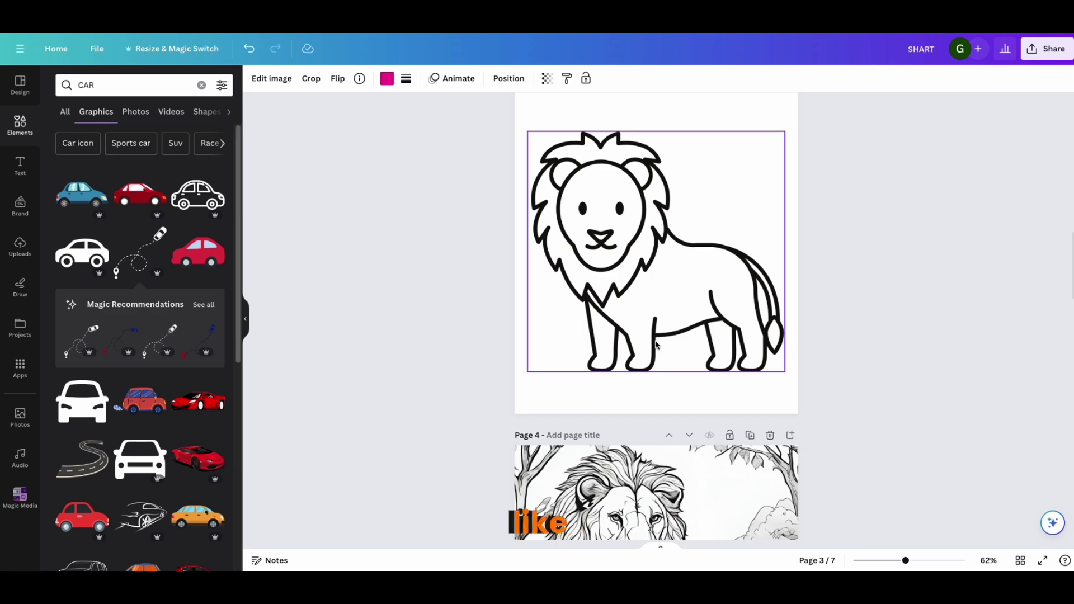
pyautogui.scroll(-5, 649, 324)
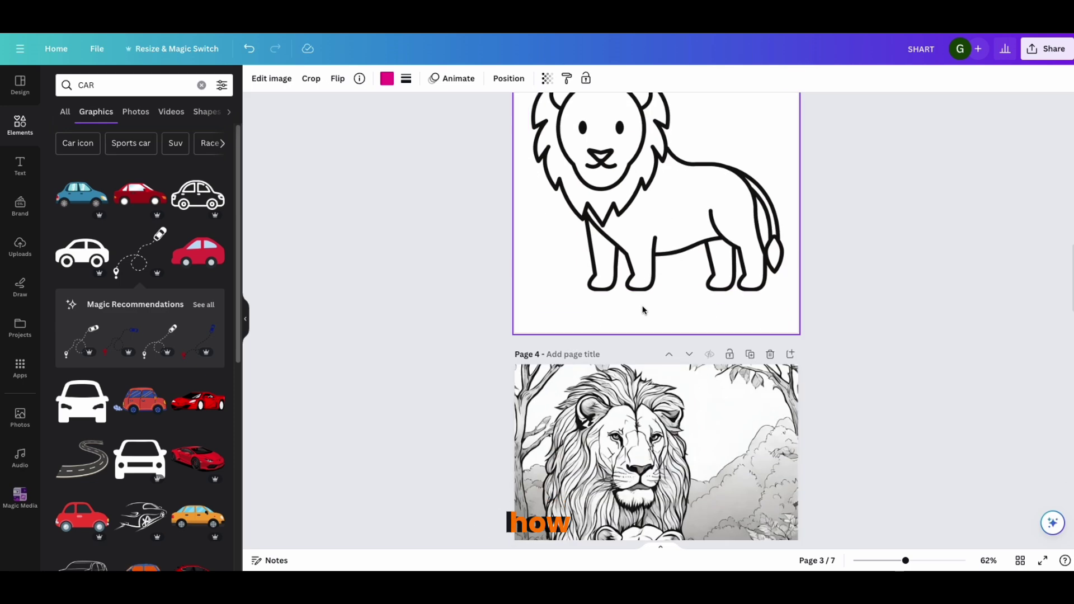
pyautogui.scroll(-4, 642, 335)
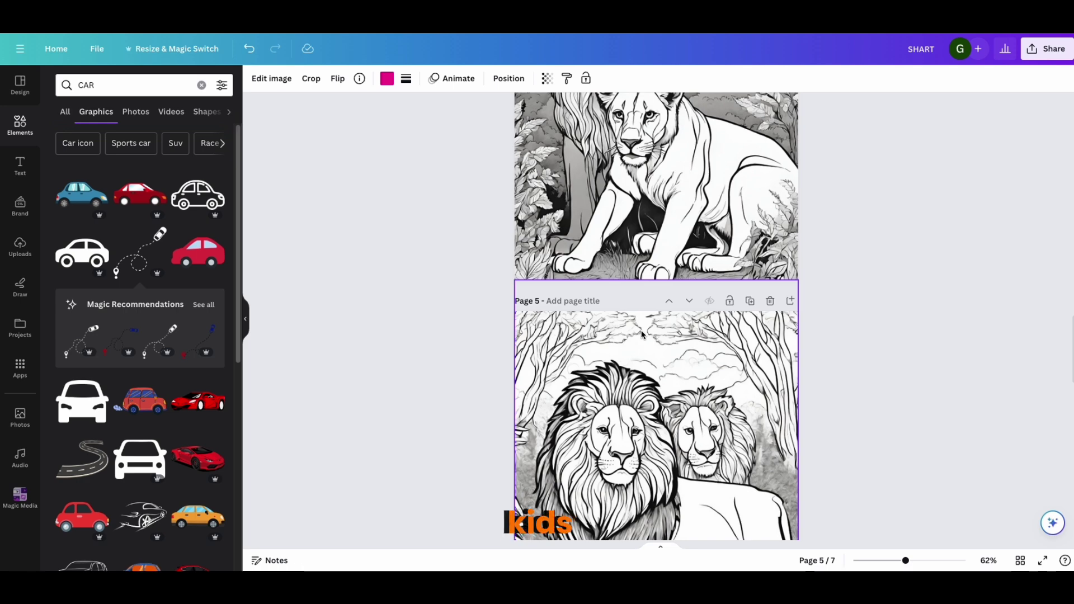
pyautogui.click(1039, 49)
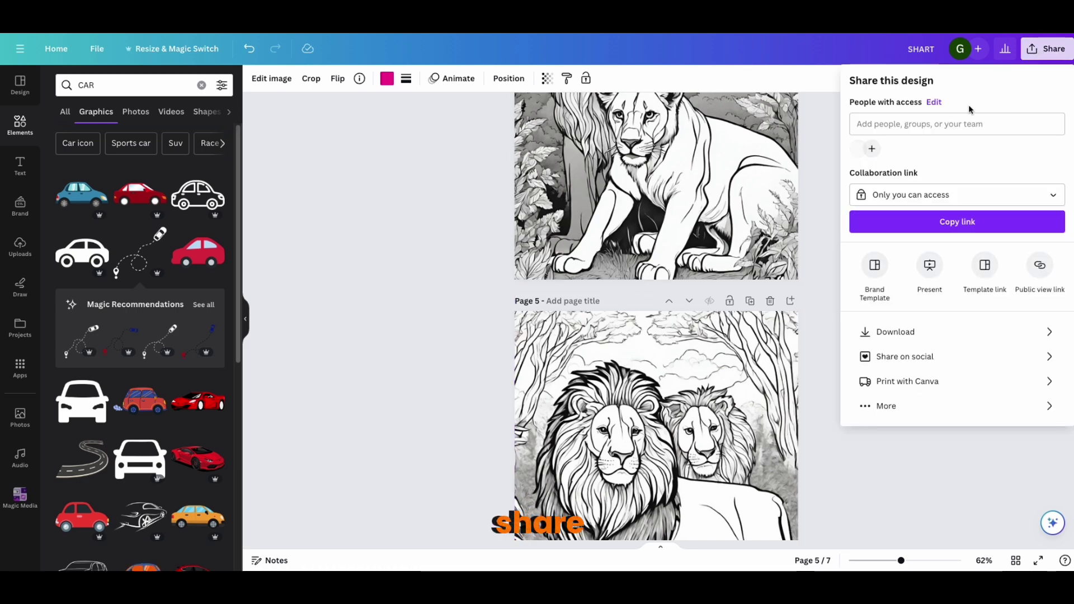
pyautogui.click(930, 334)
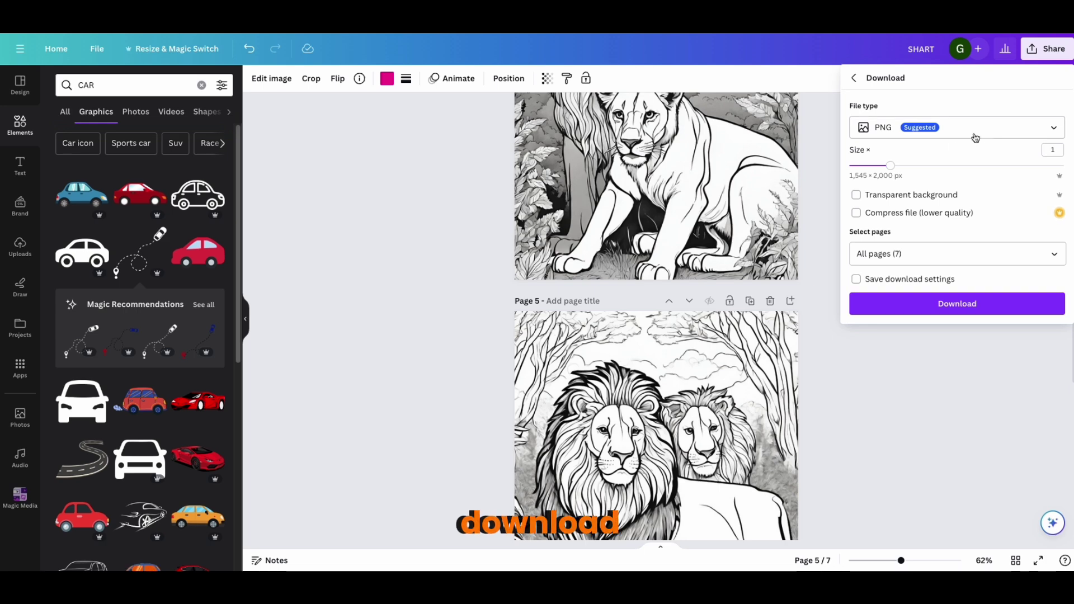
pyautogui.click(996, 138)
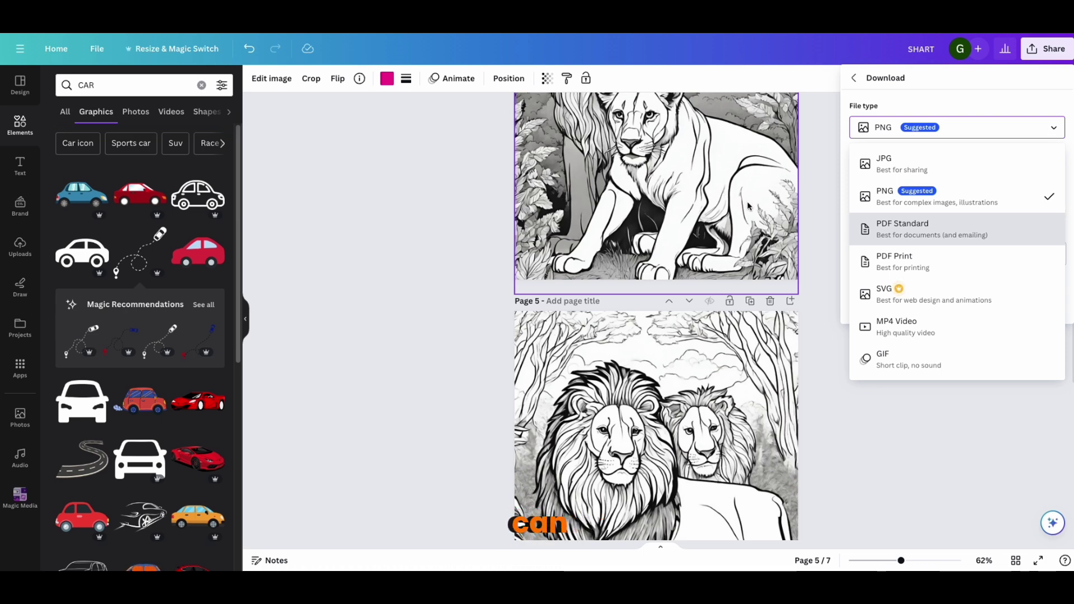
pyautogui.click(832, 215)
# Step: Raise the contrast of the lion and lioness photo on page 4 to 100 for the whole image
pyautogui.scroll(5, 818, 242)
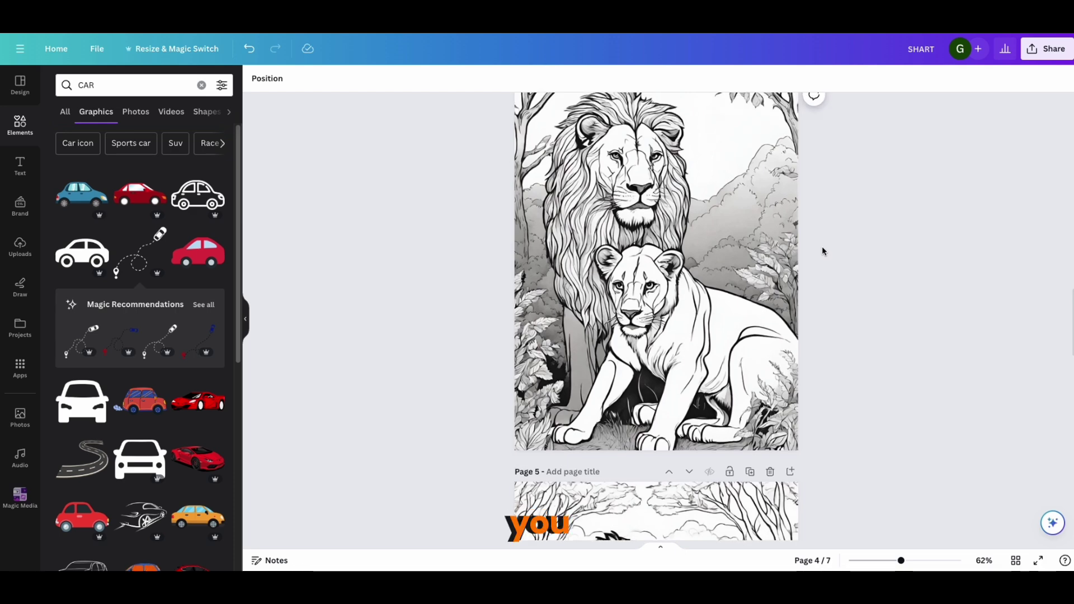
pyautogui.scroll(2, 820, 253)
pyautogui.scroll(-1, 671, 338)
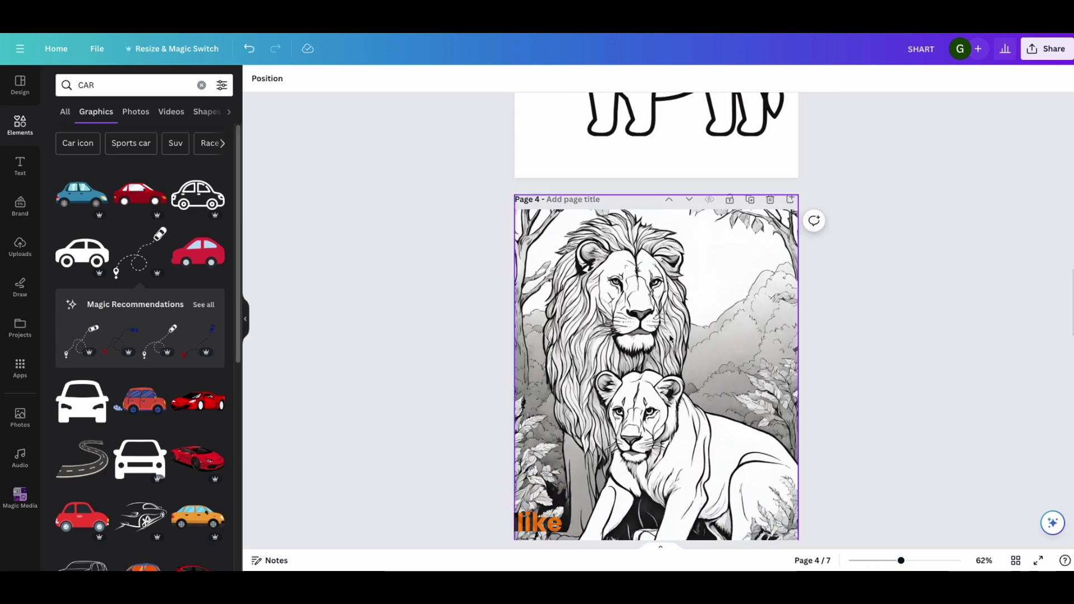
pyautogui.scroll(-2, 747, 281)
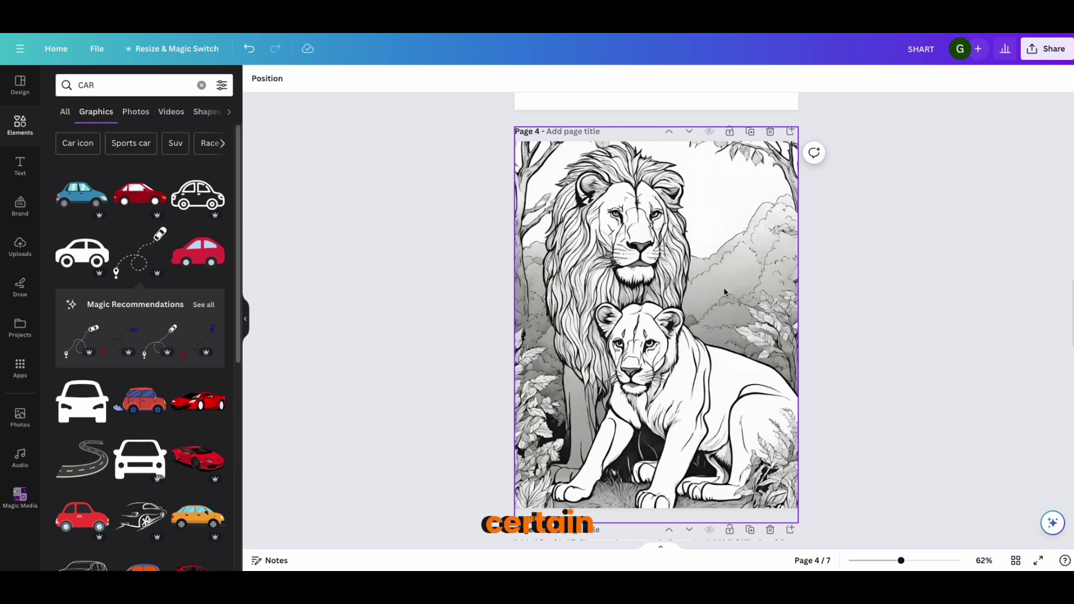
pyautogui.click(658, 277)
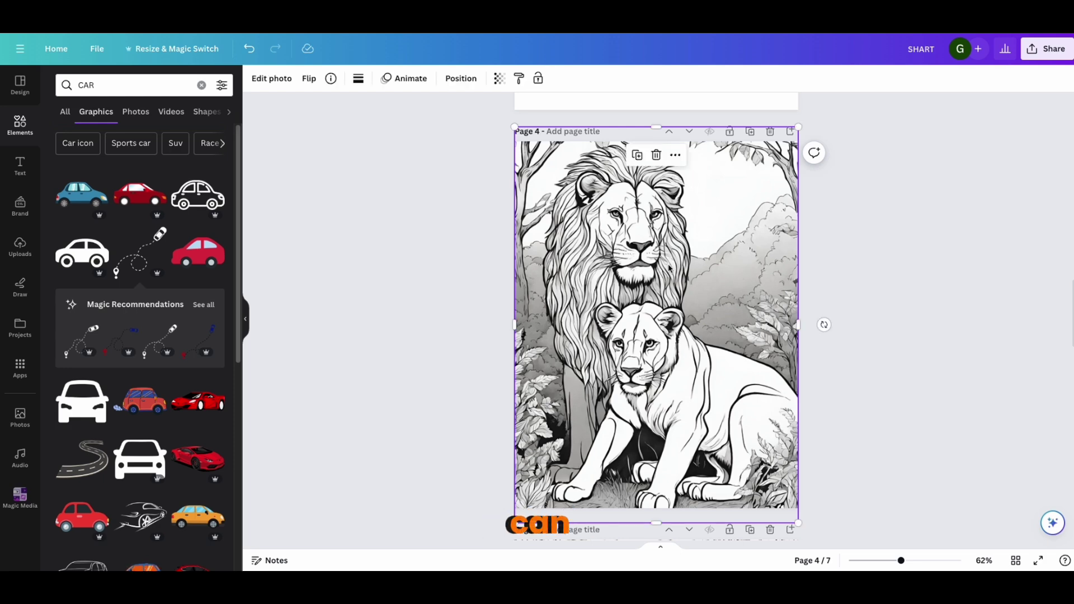
pyautogui.click(274, 79)
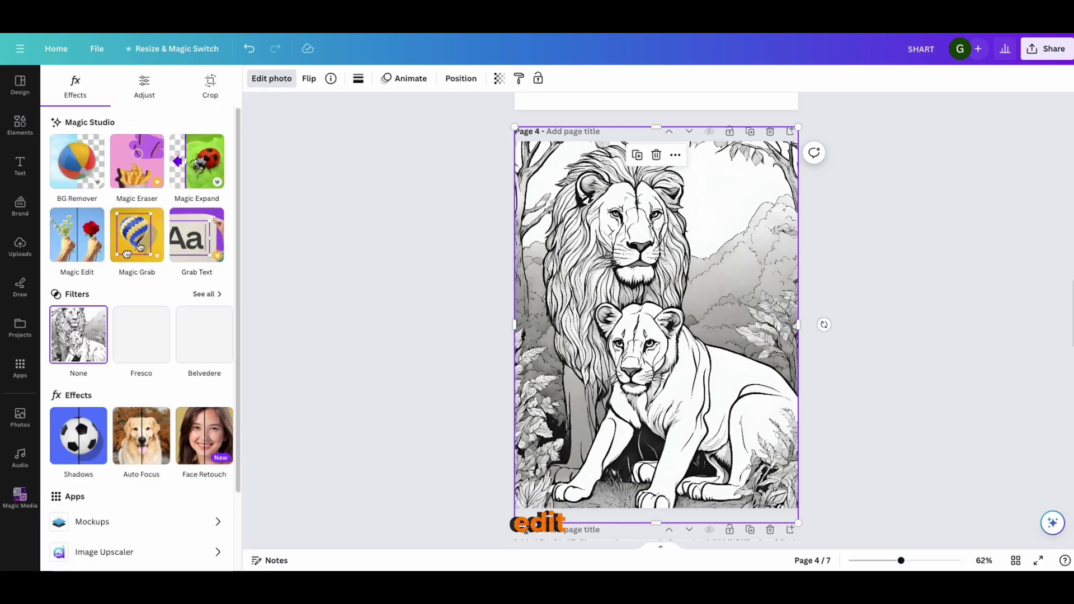
pyautogui.click(144, 86)
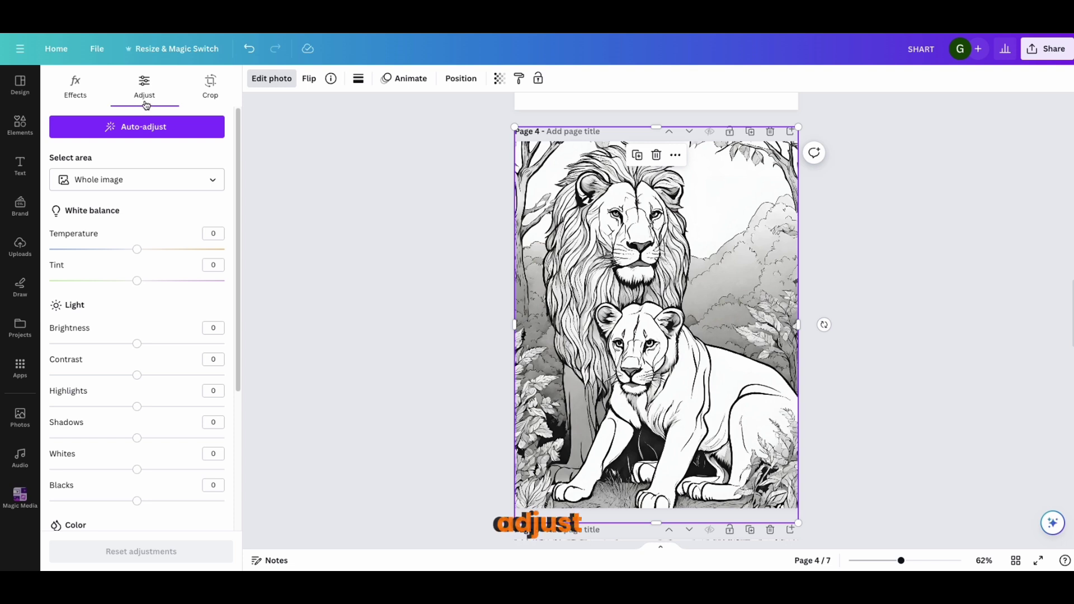
pyautogui.scroll(-2, 160, 311)
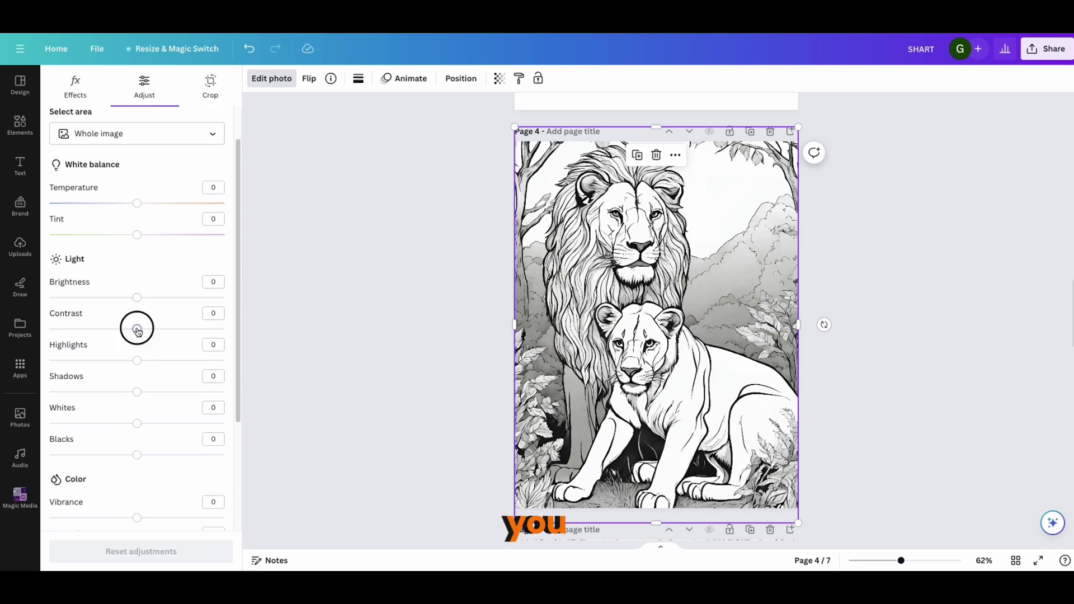
pyautogui.moveTo(137, 329); pyautogui.dragTo(297, 329)
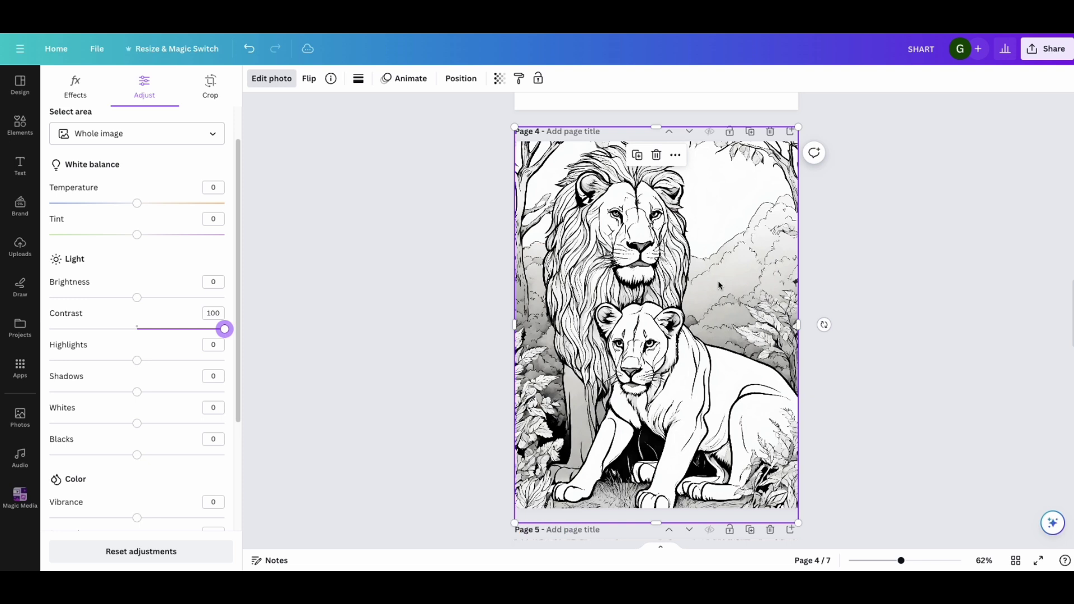
# Step: Set the lion and lioness photo's blacks to -100, whites to 12 and shadows to 13
pyautogui.scroll(-4, 151, 351)
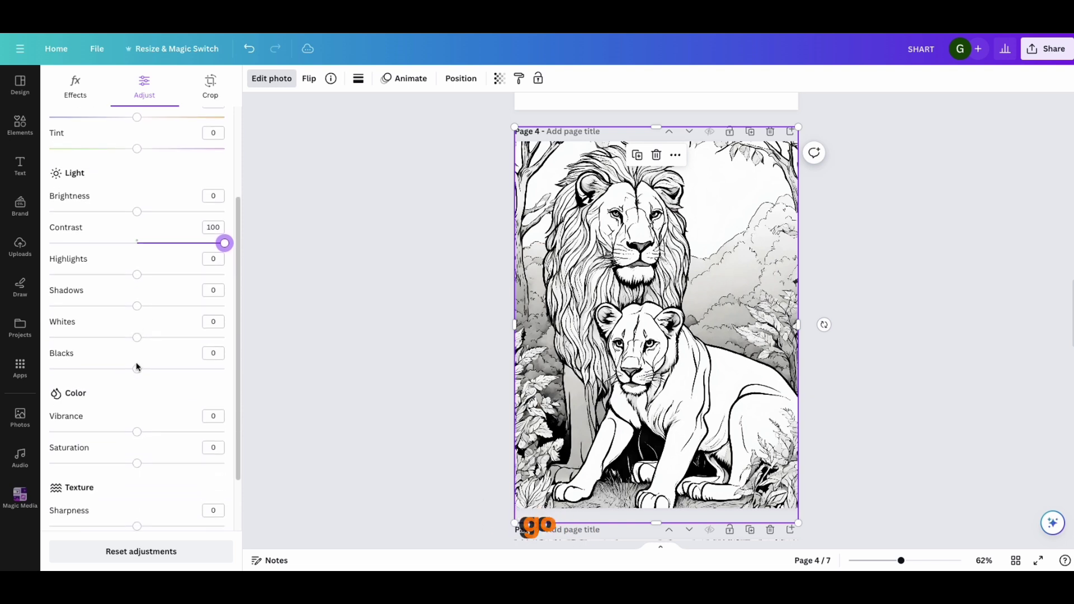
pyautogui.moveTo(138, 372); pyautogui.dragTo(20, 374)
pyautogui.scroll(-3, 133, 347)
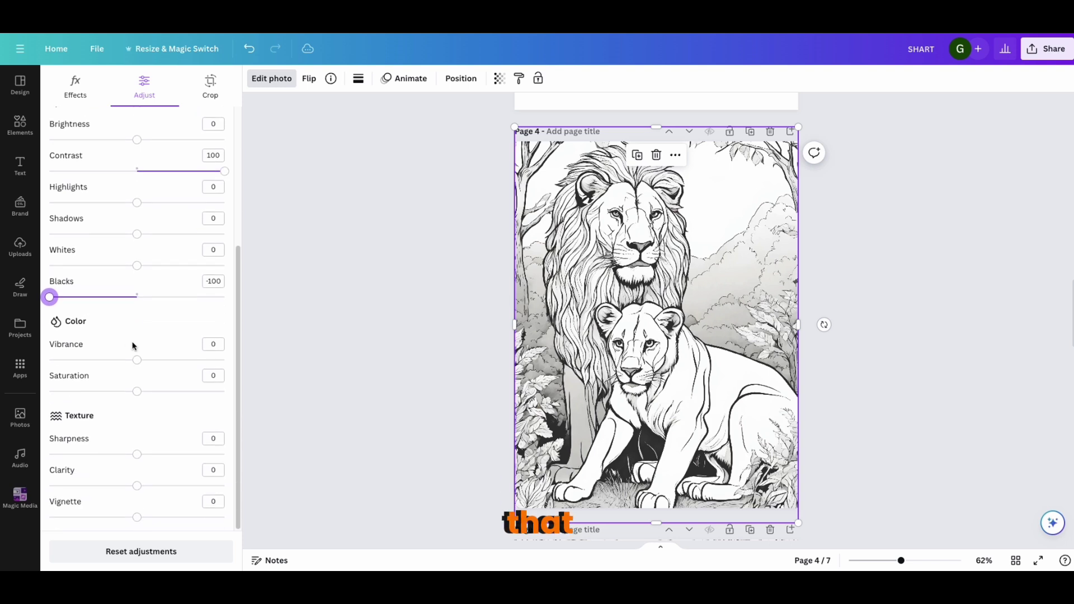
pyautogui.scroll(1, 134, 294)
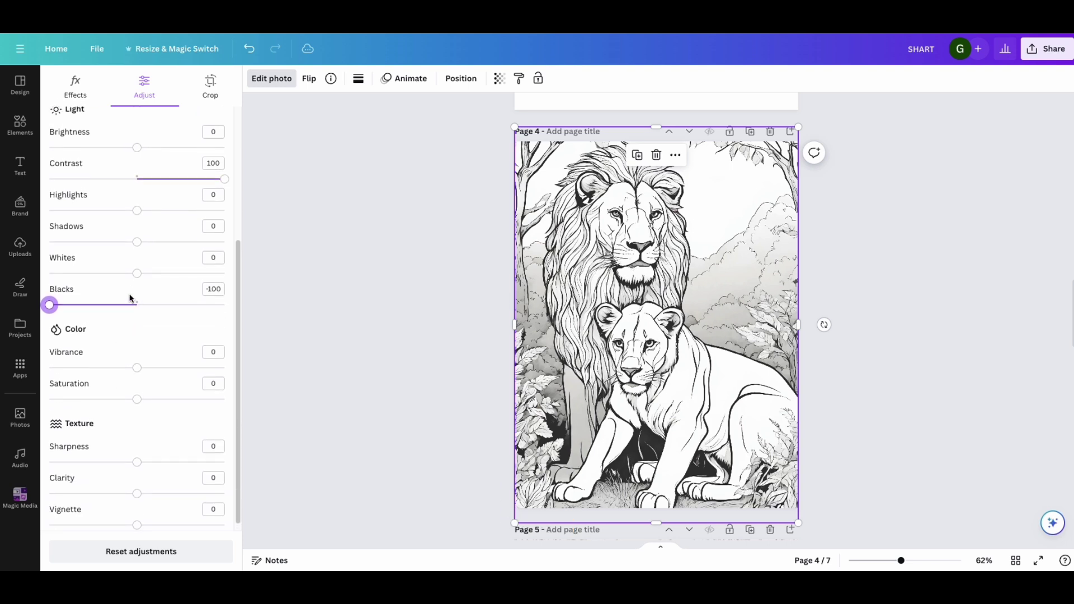
pyautogui.moveTo(135, 274); pyautogui.dragTo(137, 241)
pyautogui.scroll(3, 140, 249)
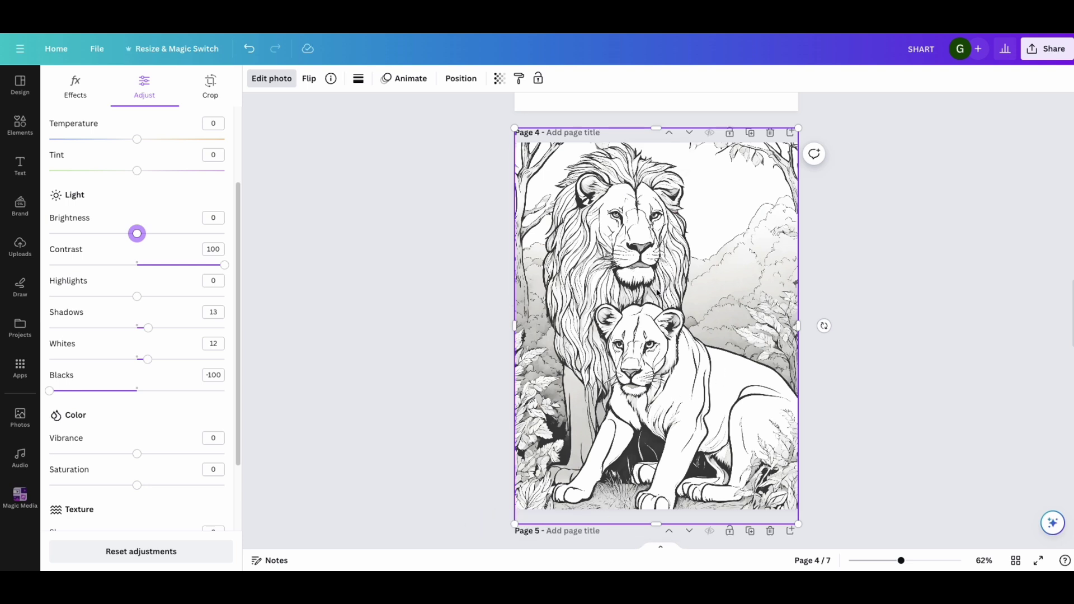
# Step: Check the design's sharing and export options
pyautogui.scroll(5, 657, 292)
pyautogui.click(1036, 48)
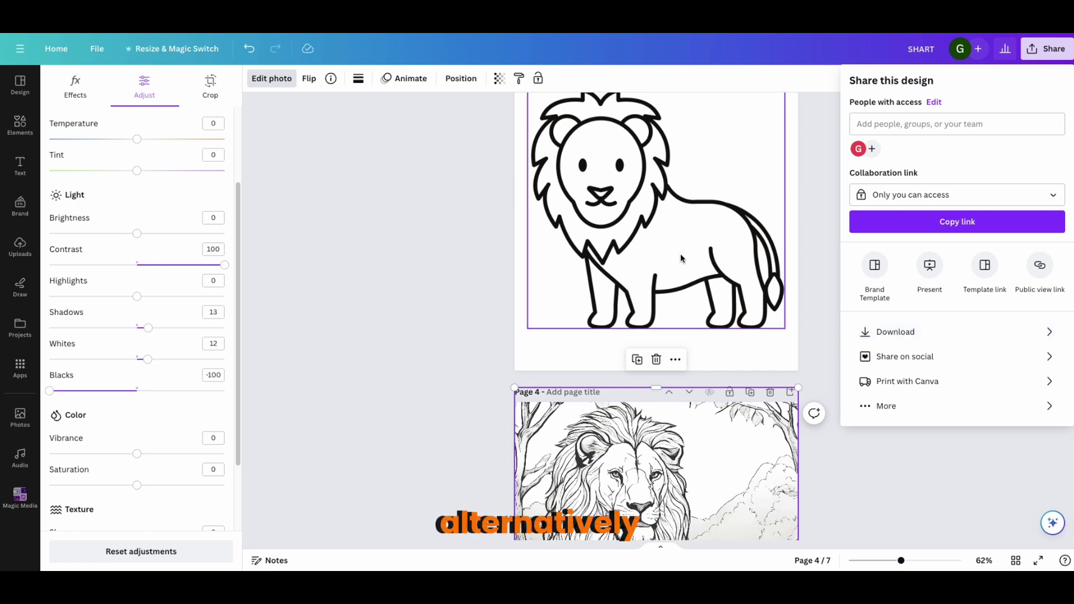
pyautogui.click(804, 299)
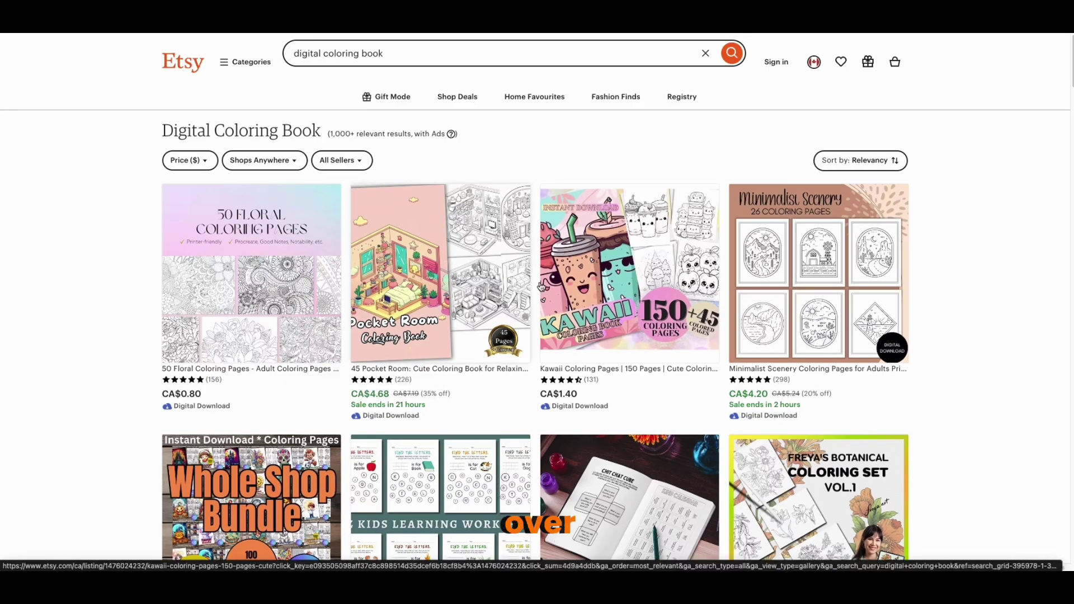
# Step: Browse Etsy's digital coloring book listings and examine the sample page images of Freya's Botanical Coloring Set Vol. 1
pyautogui.scroll(-1, 744, 420)
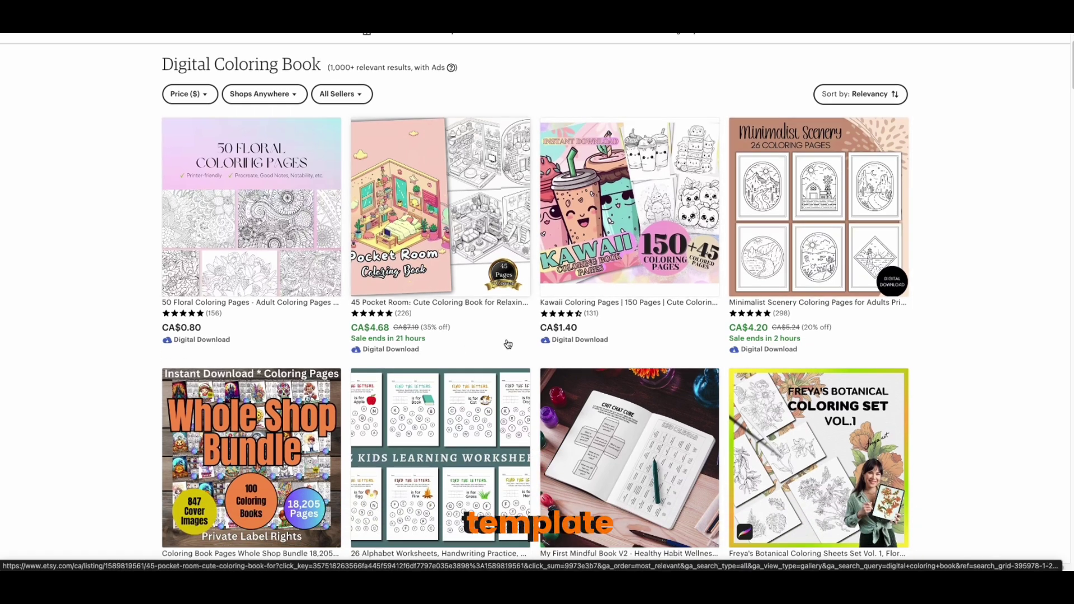
pyautogui.scroll(-1, 507, 341)
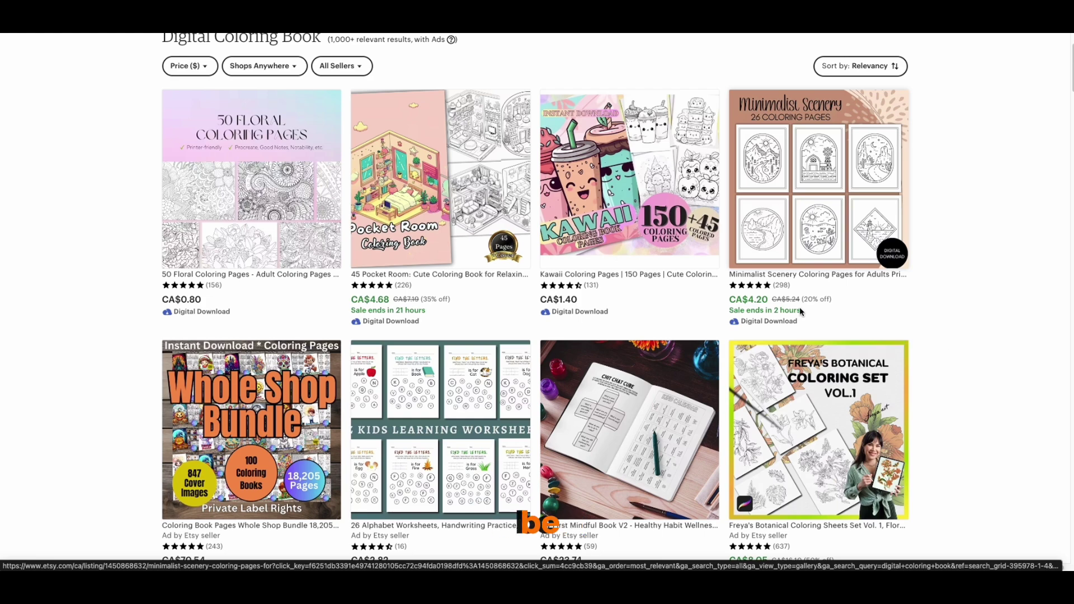
pyautogui.scroll(-2, 777, 327)
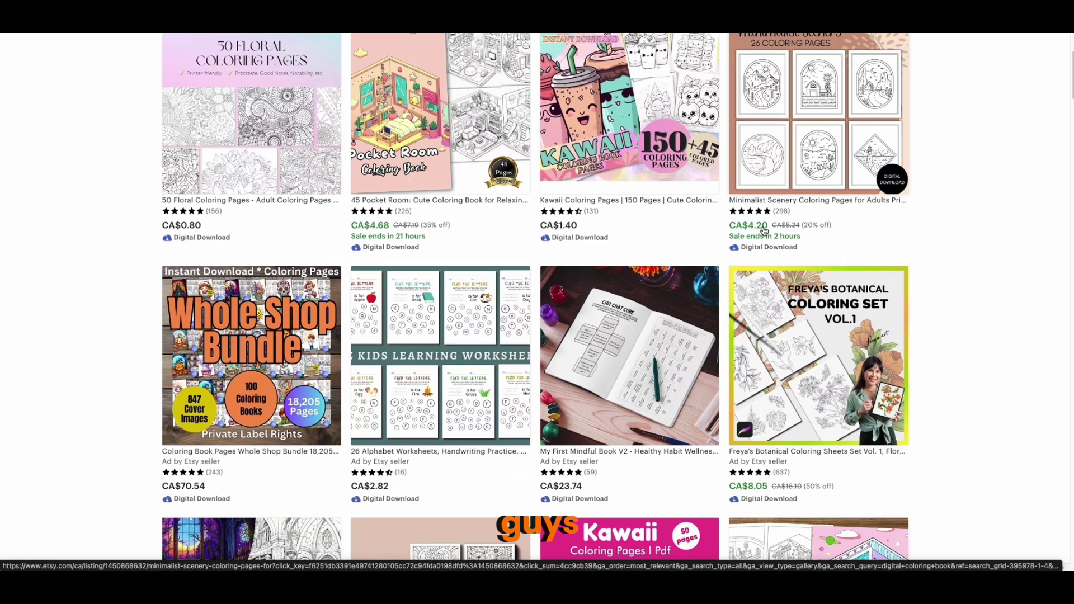
pyautogui.scroll(-4, 739, 286)
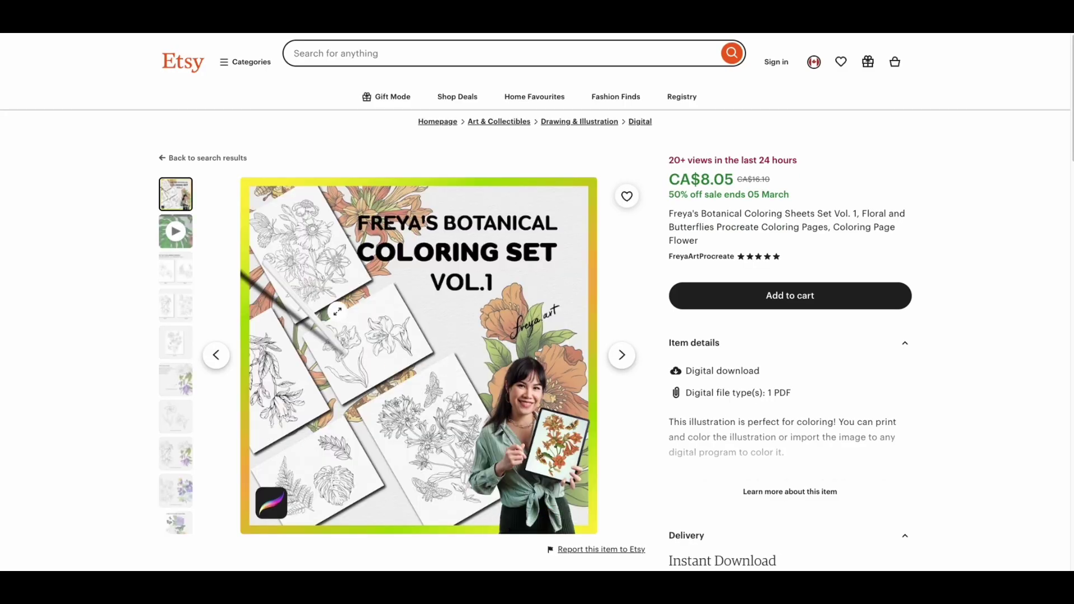
pyautogui.click(185, 266)
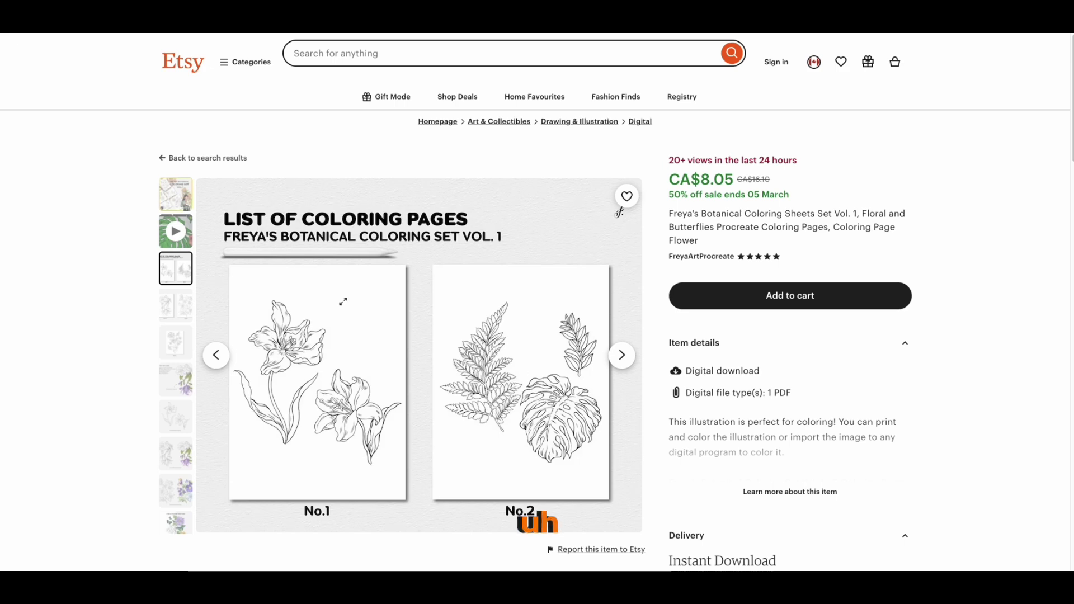
pyautogui.click(622, 355)
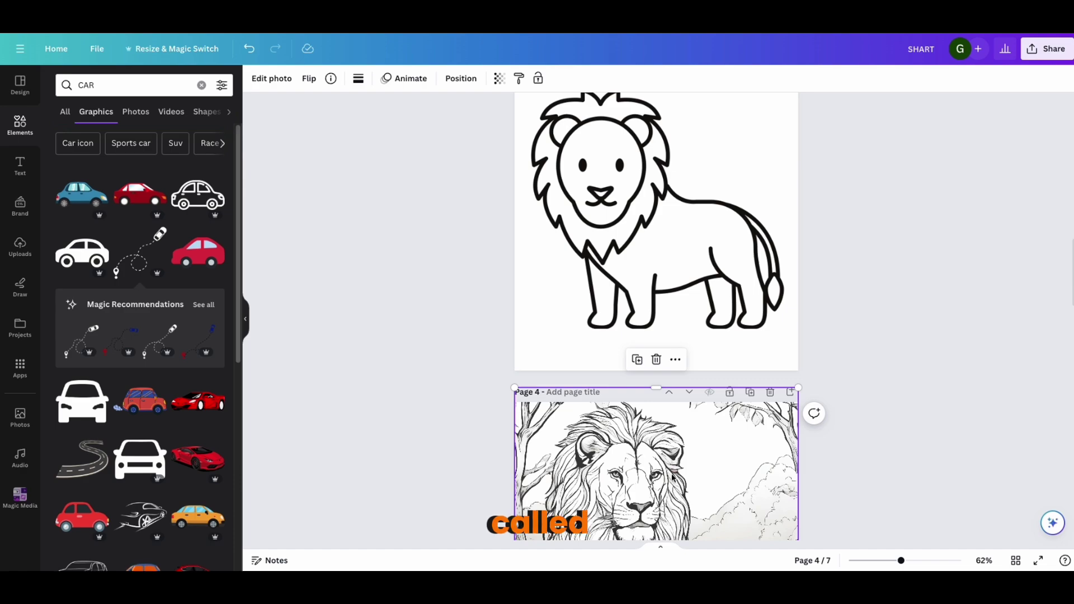
# Step: Go to the blank page 7 and replace the car search with a search for flower outline elements
pyautogui.scroll(-10, 603, 444)
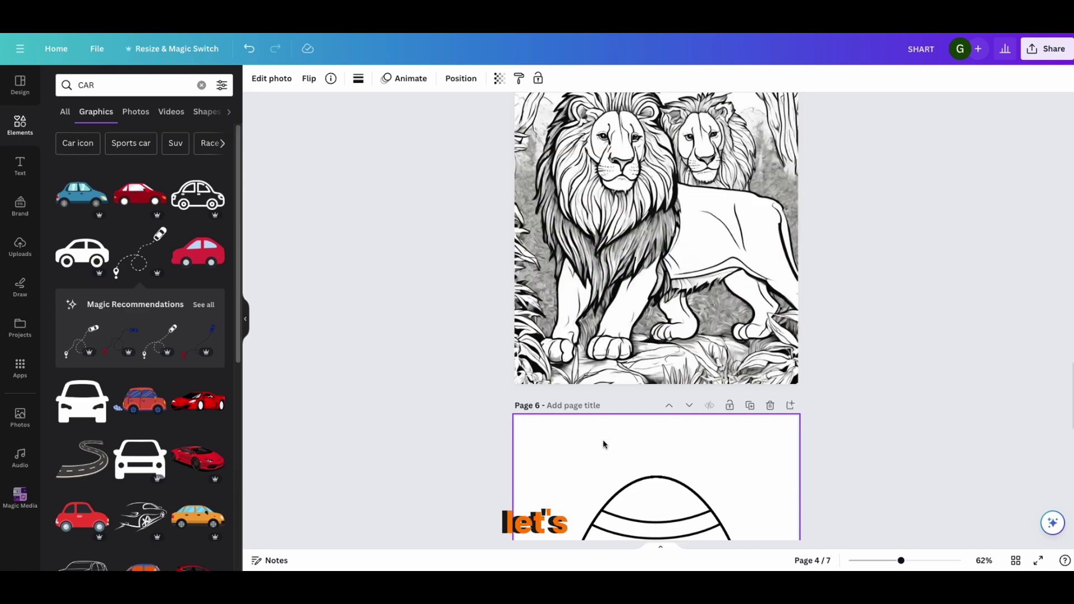
pyautogui.scroll(-8, 604, 446)
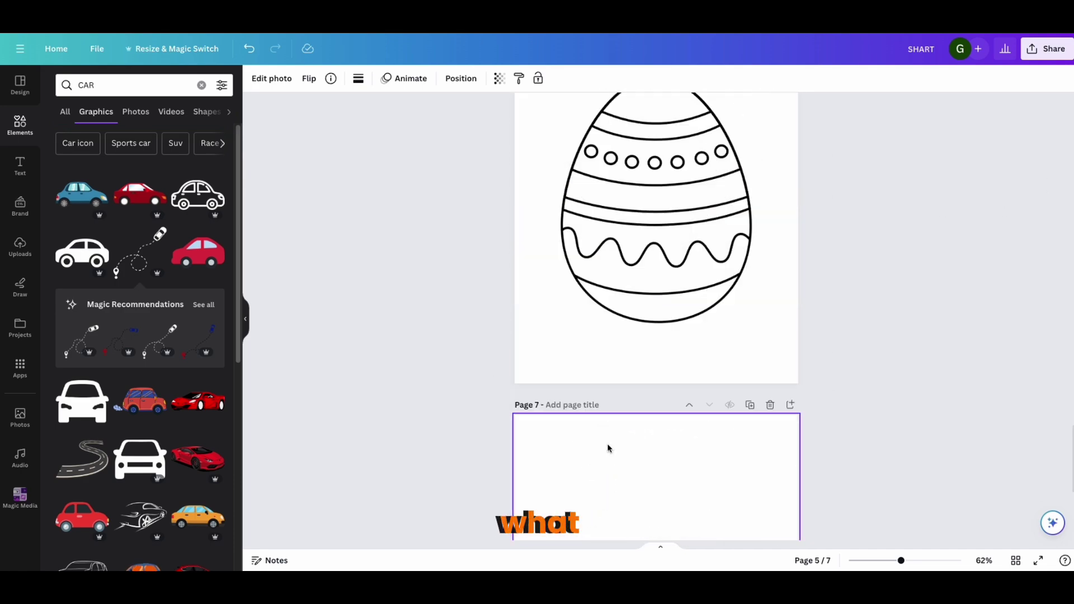
pyautogui.click(201, 85)
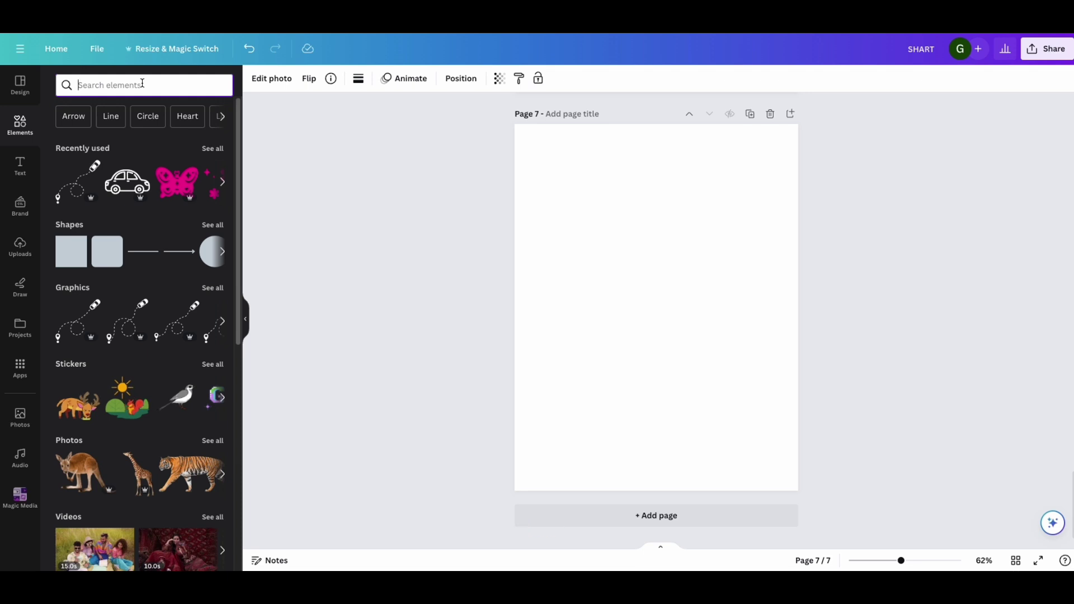
pyautogui.write('FOLOWEWR OU')
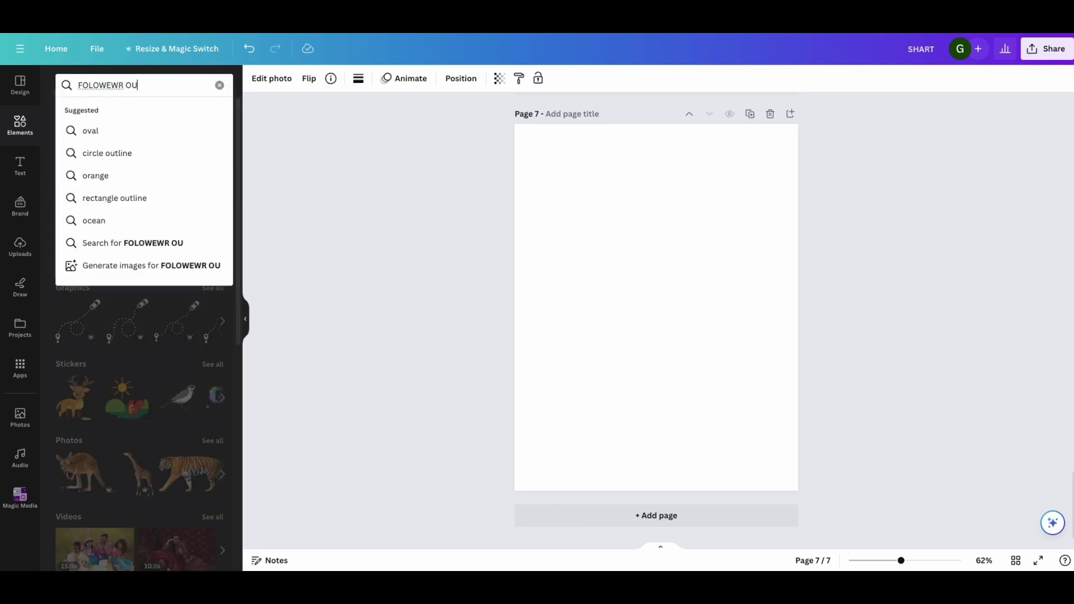
pyautogui.write('TLINE')
pyautogui.press('Return')
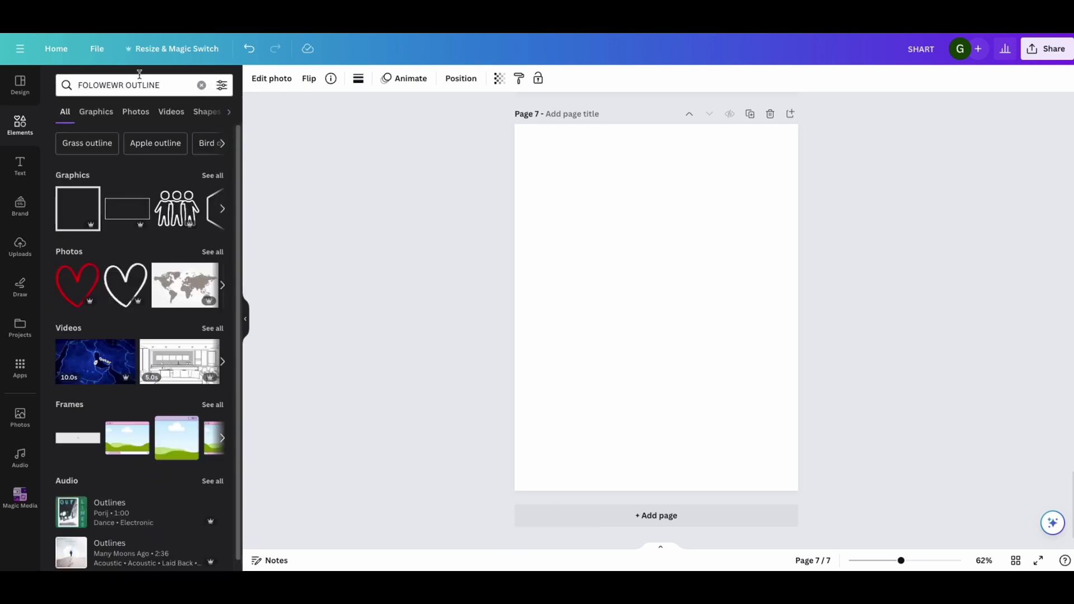
# Step: Correct the search wording to FLOWER OUTLINE and show all matching graphics
pyautogui.click(124, 85)
pyautogui.moveTo(125, 84); pyautogui.dragTo(69, 78)
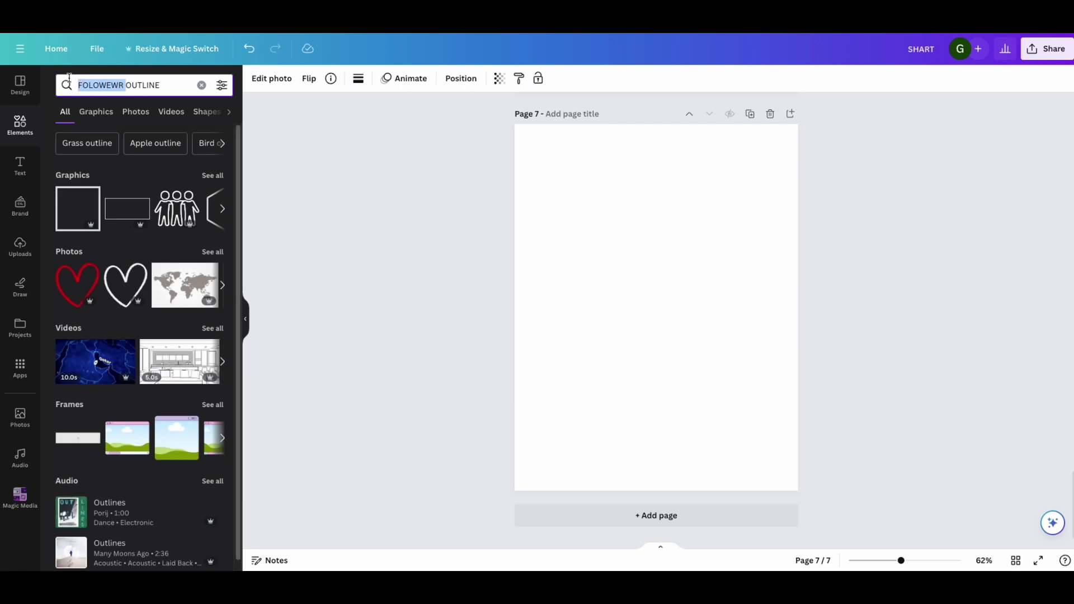
pyautogui.write('FLOWER')
pyautogui.press('Return')
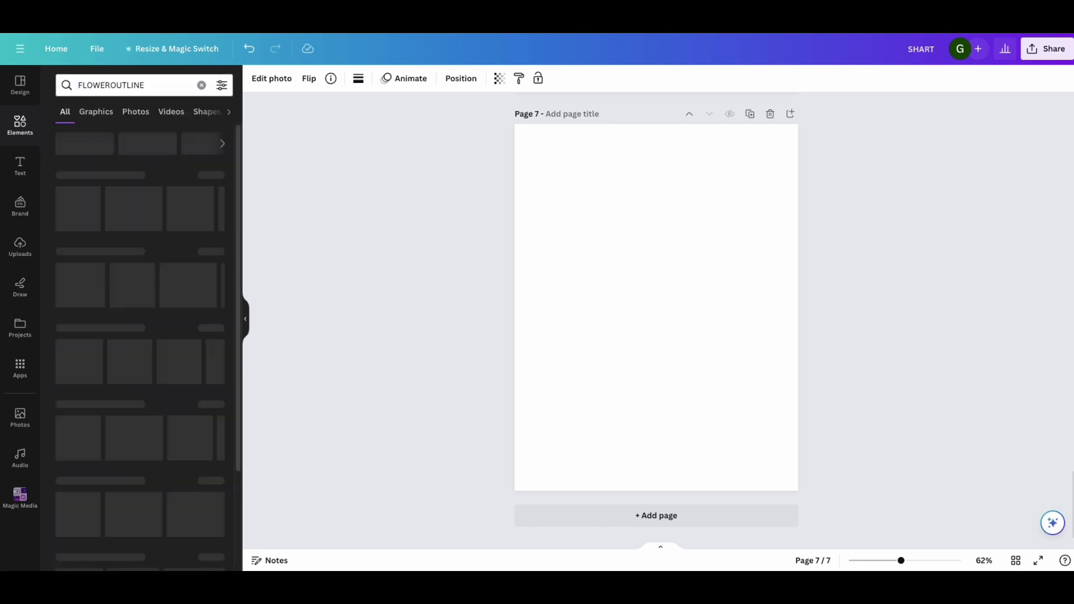
pyautogui.click(115, 85)
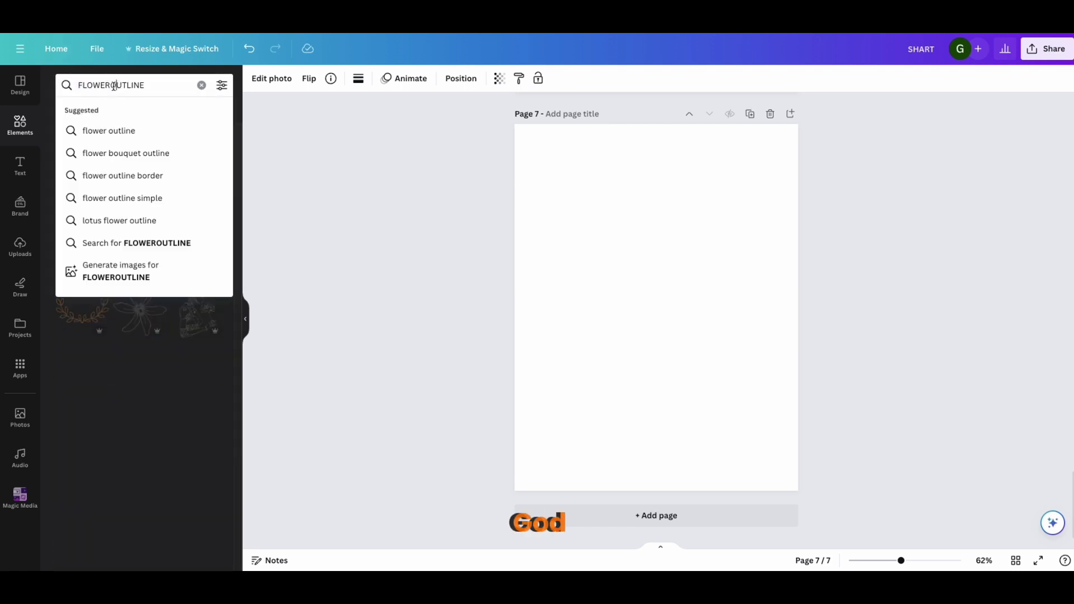
pyautogui.click(110, 84)
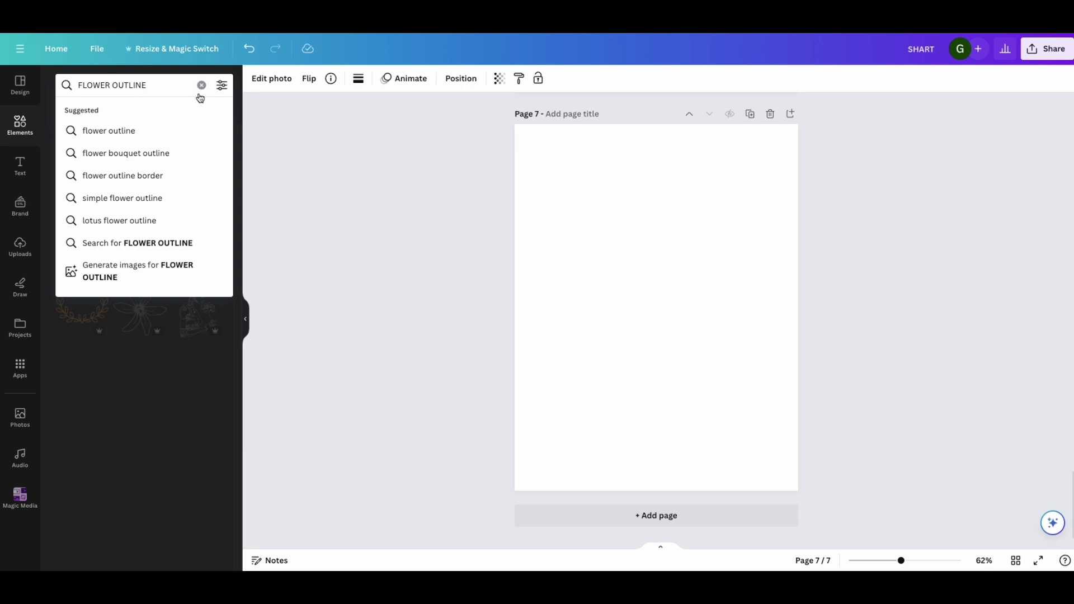
pyautogui.press('Return')
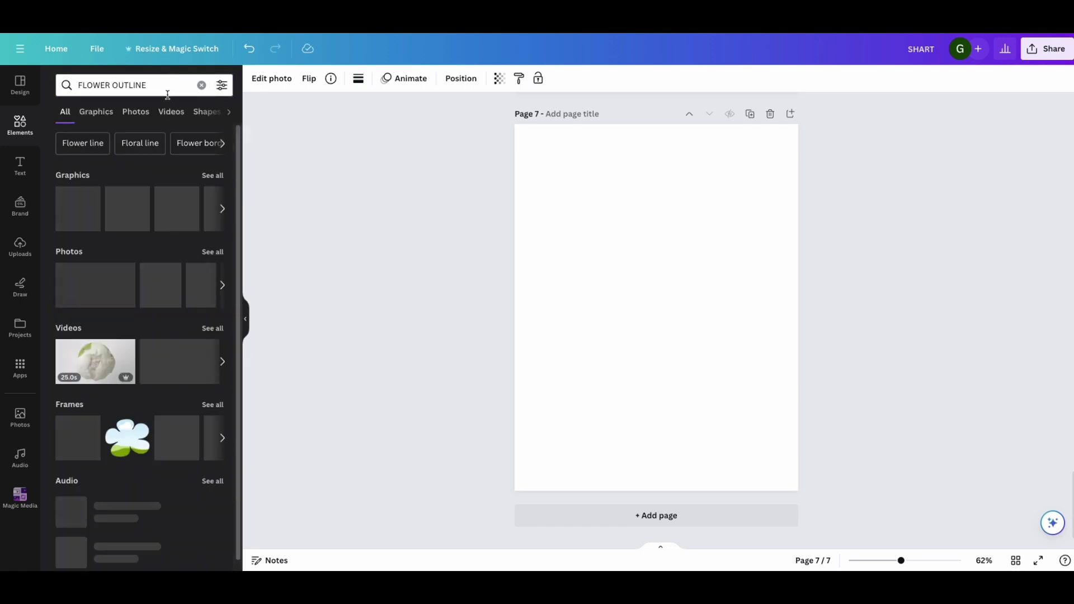
pyautogui.click(213, 176)
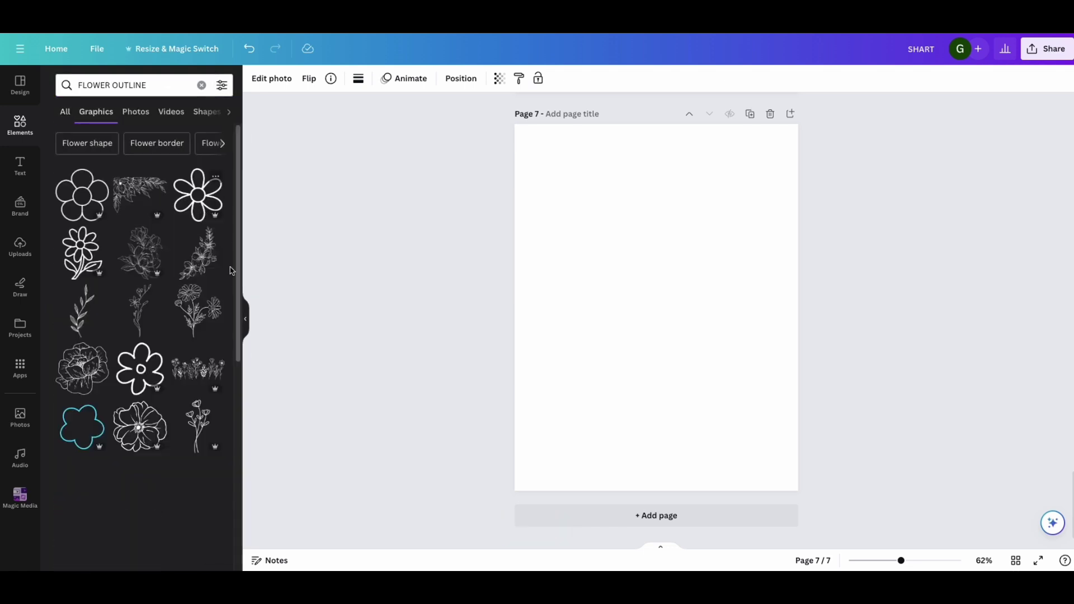
# Step: Add the outlined bouquet of large blossoms with leaves to page 7, enlarge it to nearly fill the page and centre it
pyautogui.click(141, 252)
pyautogui.moveTo(599, 238); pyautogui.dragTo(532, 159)
pyautogui.moveTo(712, 377); pyautogui.dragTo(794, 501)
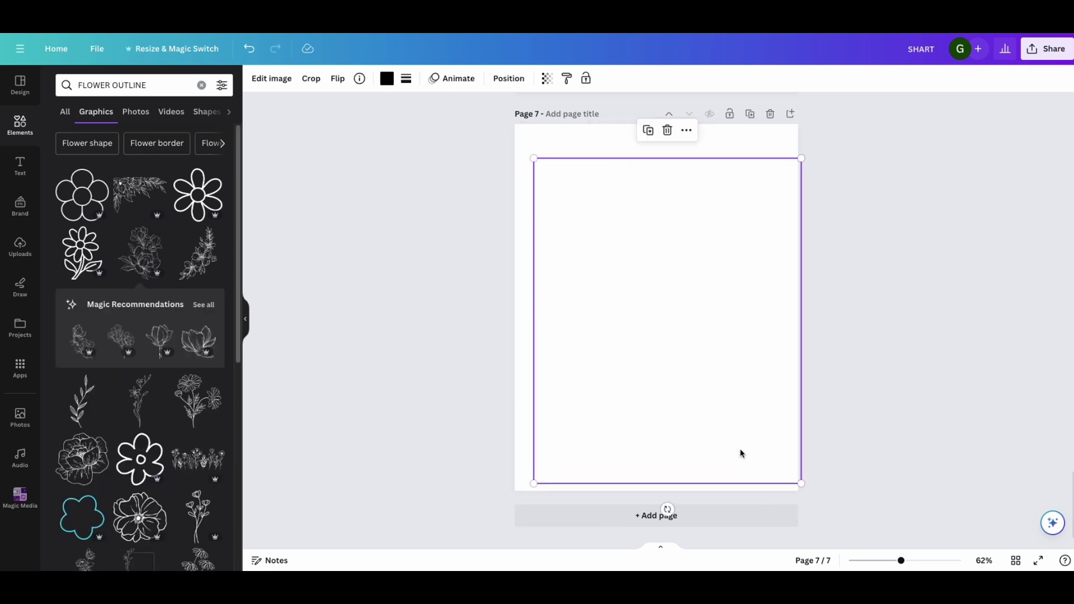
pyautogui.moveTo(692, 371); pyautogui.dragTo(668, 359)
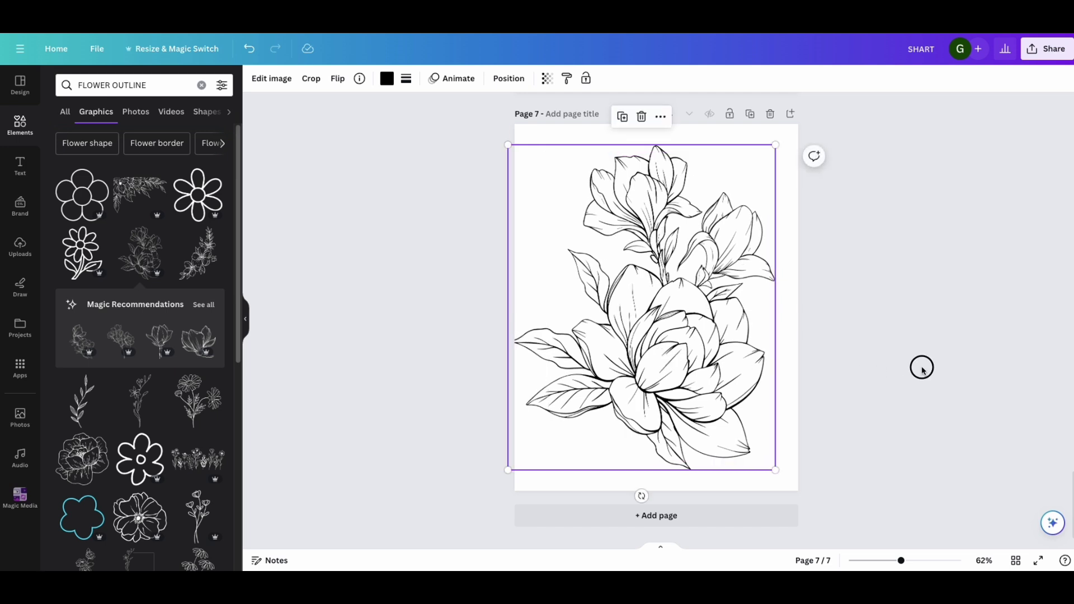
pyautogui.click(871, 377)
pyautogui.moveTo(689, 363); pyautogui.dragTo(696, 363)
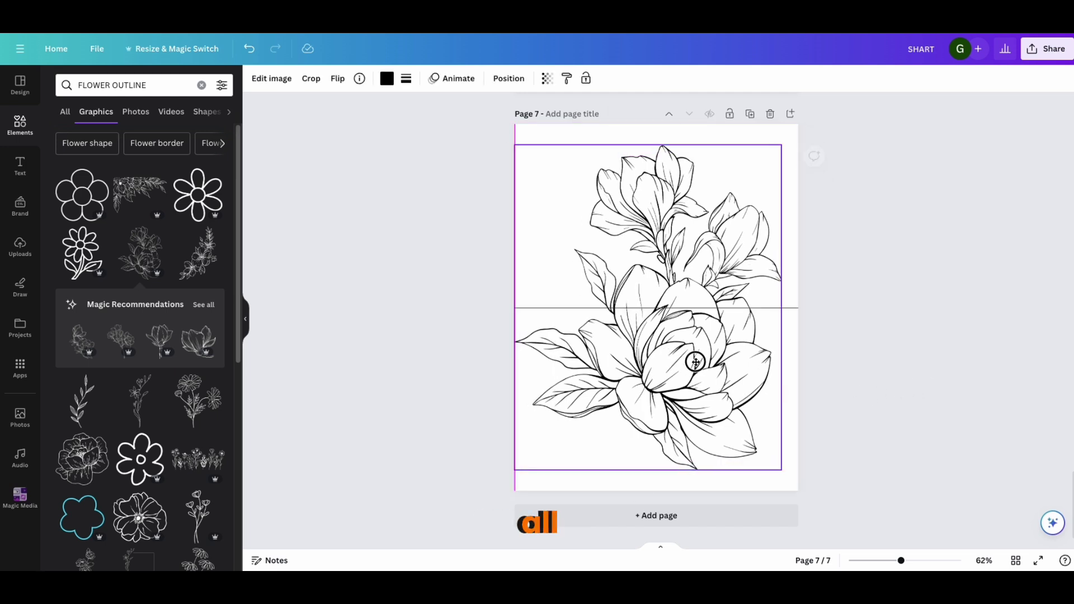
pyautogui.click(868, 359)
pyautogui.moveTo(619, 298); pyautogui.dragTo(628, 301)
pyautogui.click(844, 322)
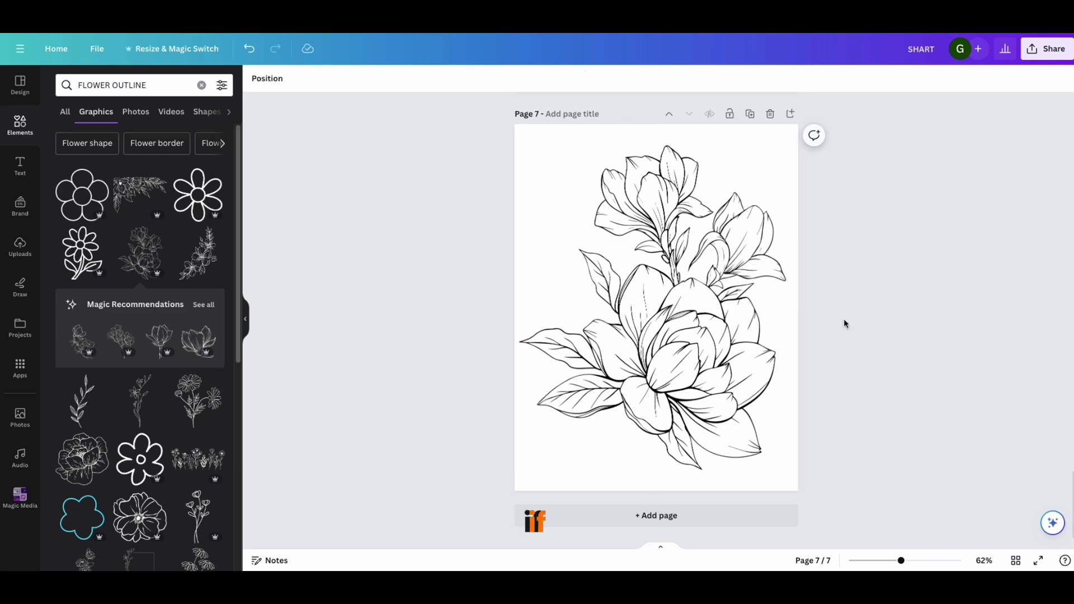
# Step: Add a page 8 with the single outlined peony-like flower, enlarged to almost the page width and centred horizontally
pyautogui.scroll(-3, 145, 335)
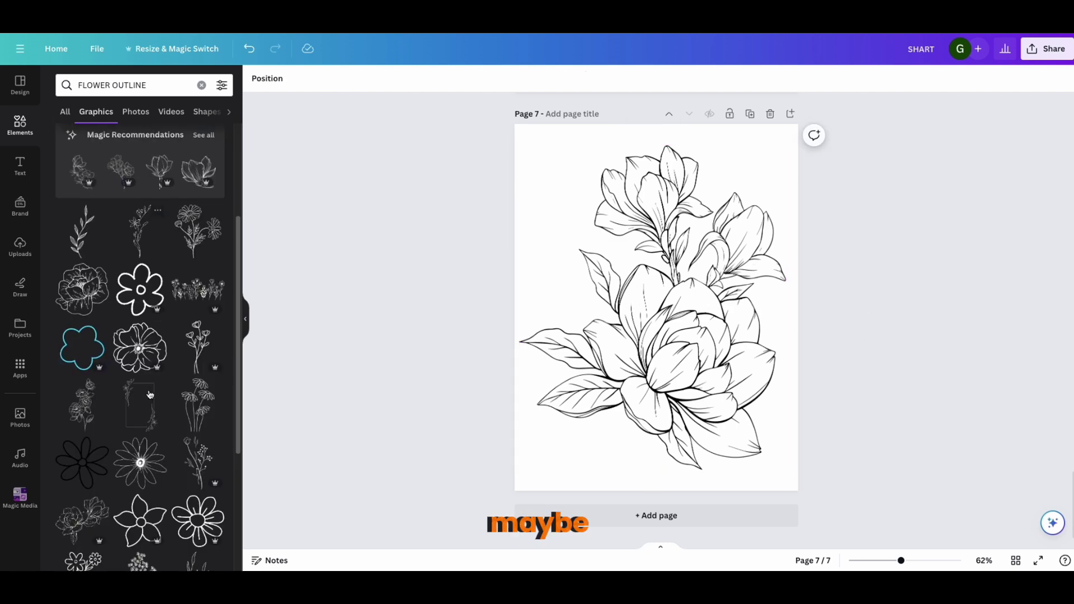
pyautogui.hotkey('ctrl', 'Return')
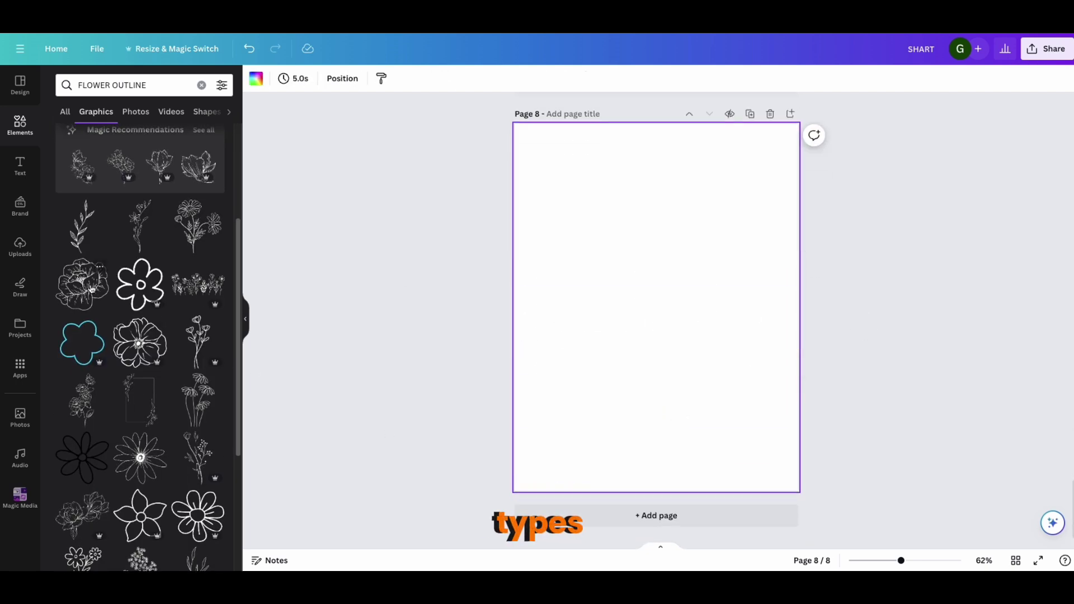
pyautogui.click(98, 269)
pyautogui.moveTo(599, 250); pyautogui.dragTo(536, 183)
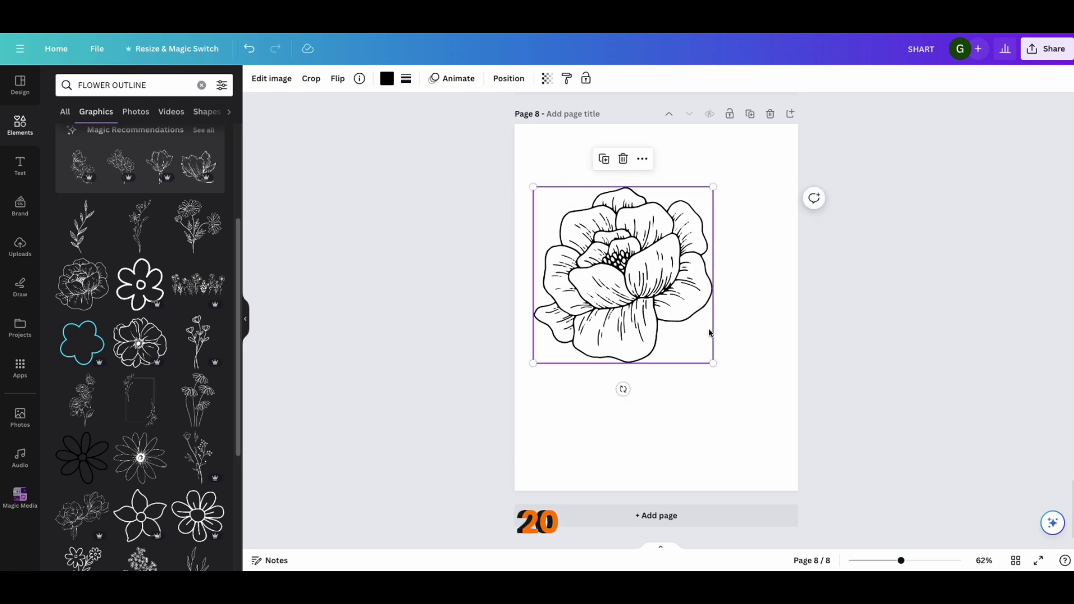
pyautogui.moveTo(712, 362); pyautogui.dragTo(798, 447)
pyautogui.moveTo(707, 400); pyautogui.dragTo(693, 372)
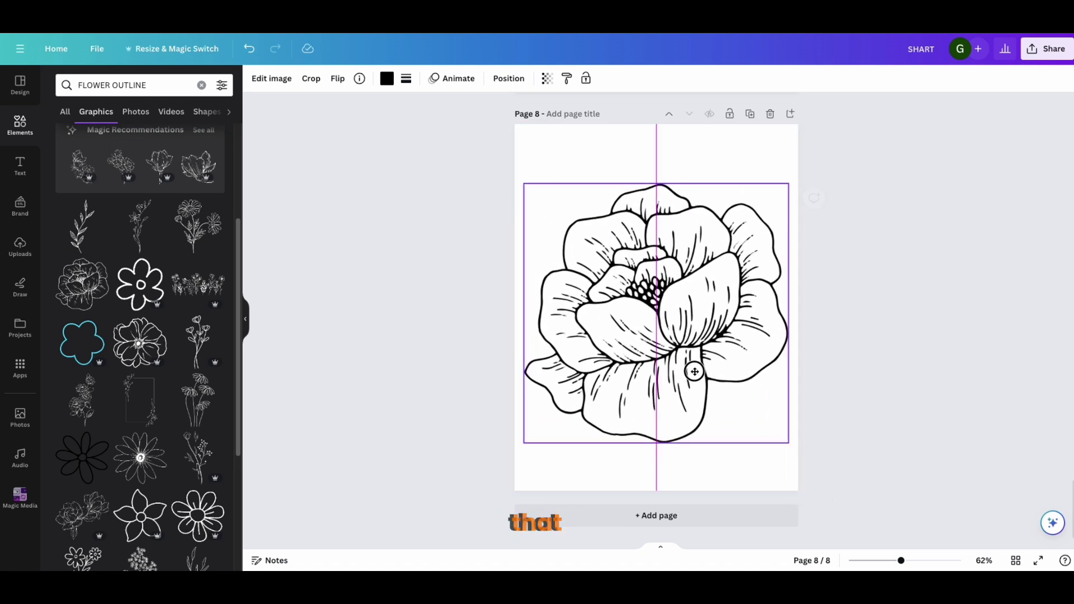
pyautogui.click(912, 351)
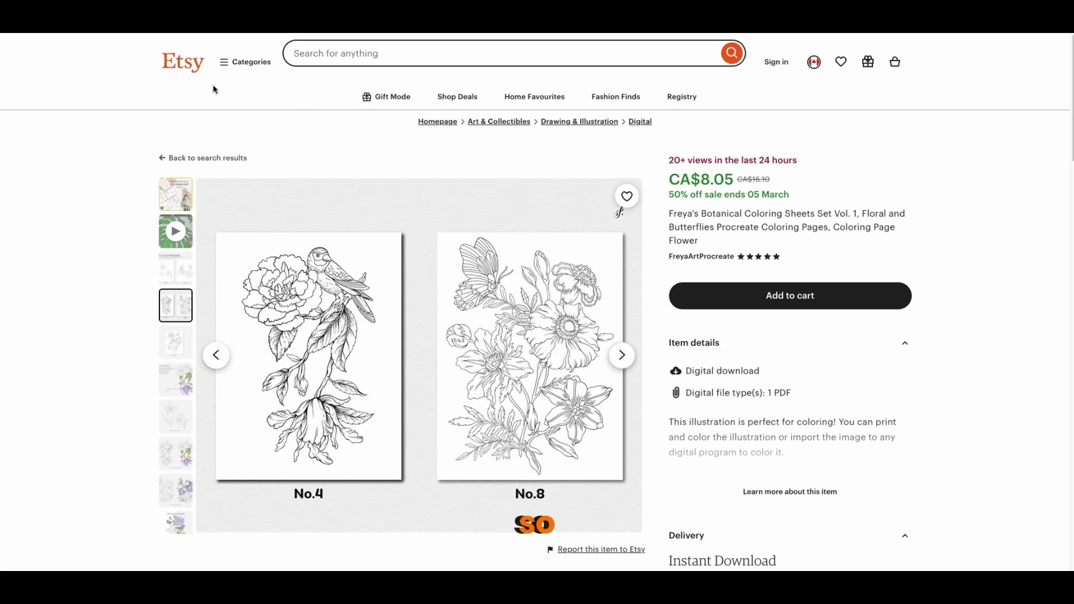
# Step: Return from the Etsy listing to the Canva design and shift the large flower on page 8 slightly
pyautogui.click(183, 62)
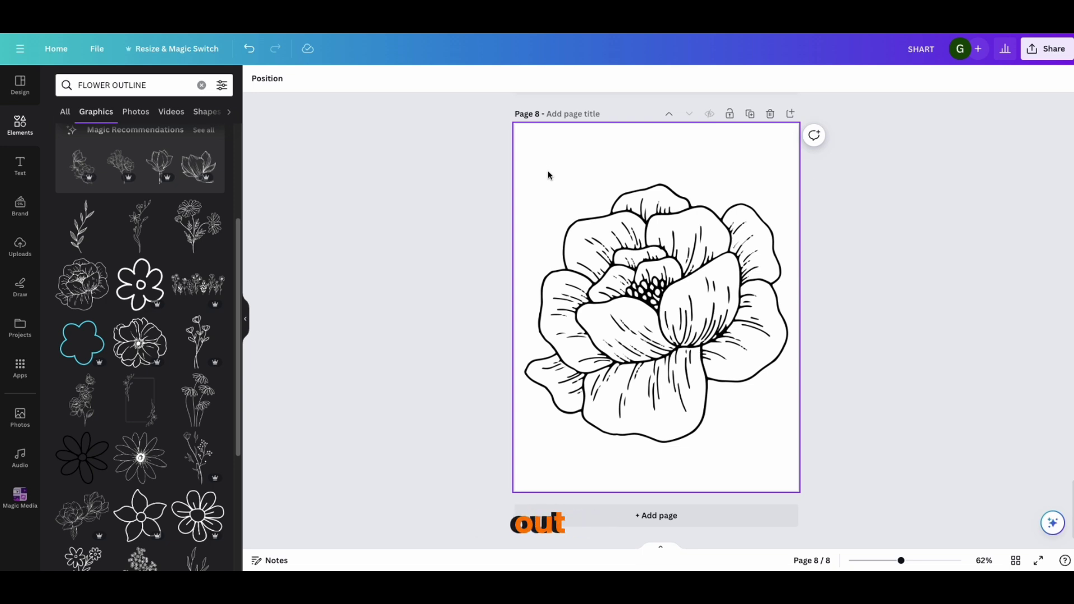
pyautogui.click(663, 294)
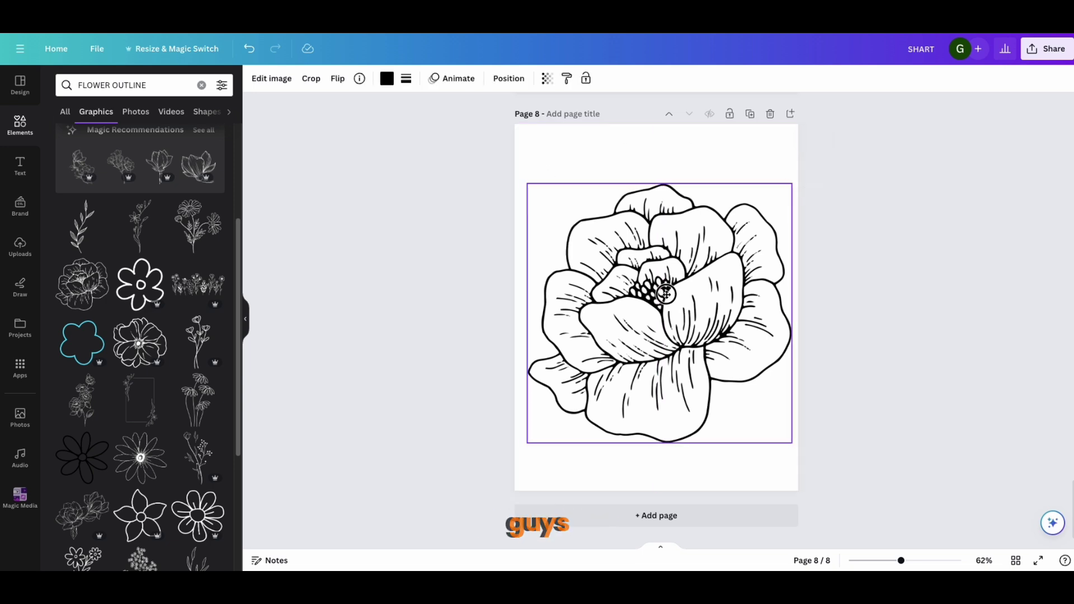